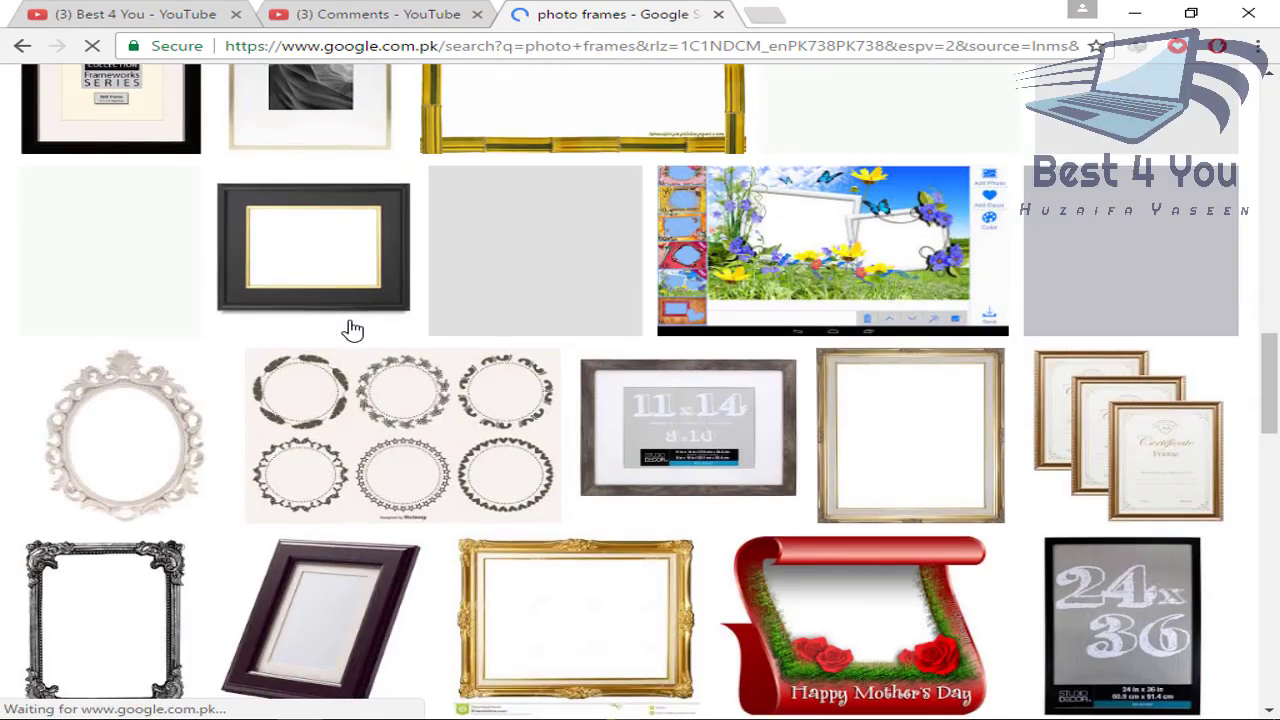
Try to view the full-size version of the red frame with the pearl border from the photo frames results.
scroll(350, 328, "up", 7)
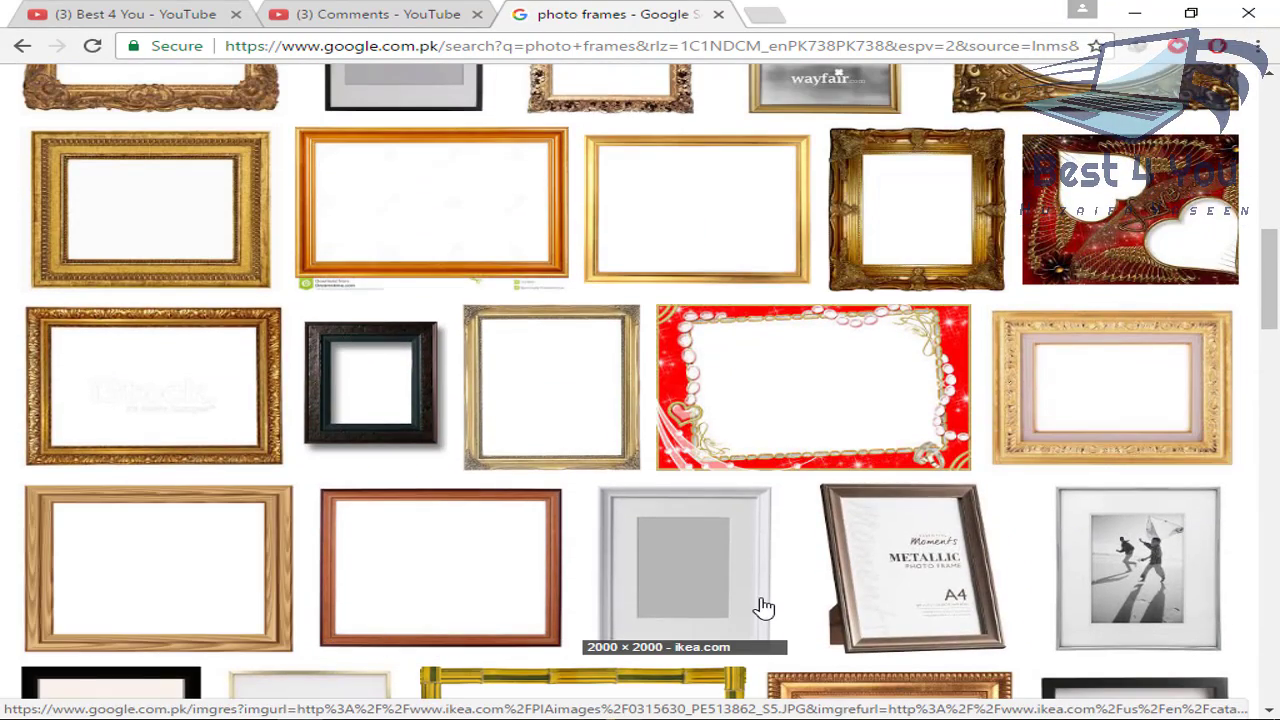
left_click(772, 394)
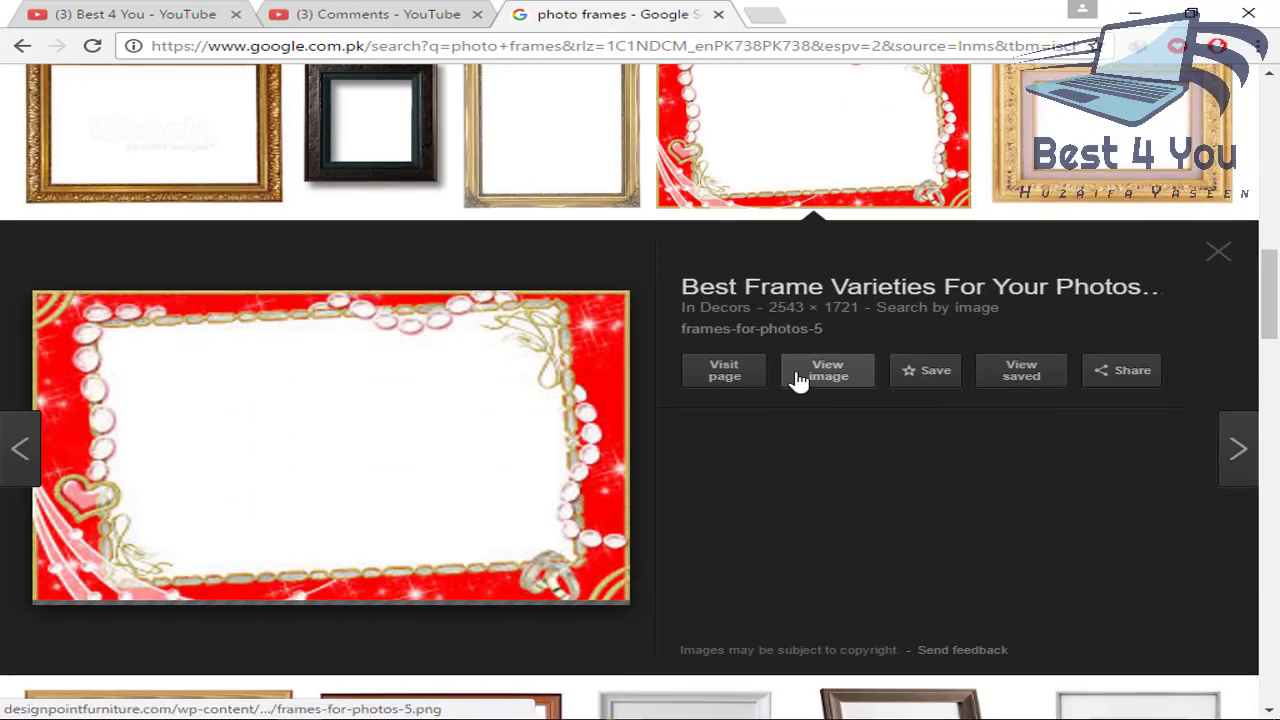
left_click(805, 372)
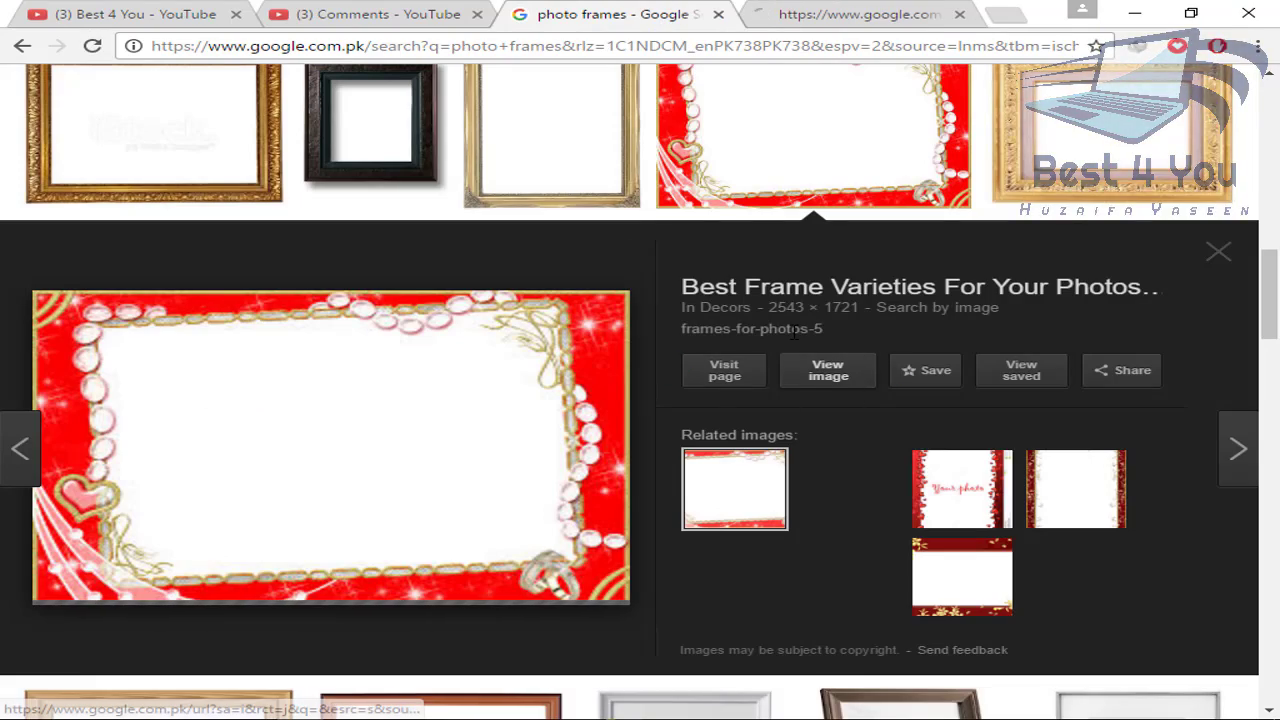
scroll(773, 385, "up", 8)
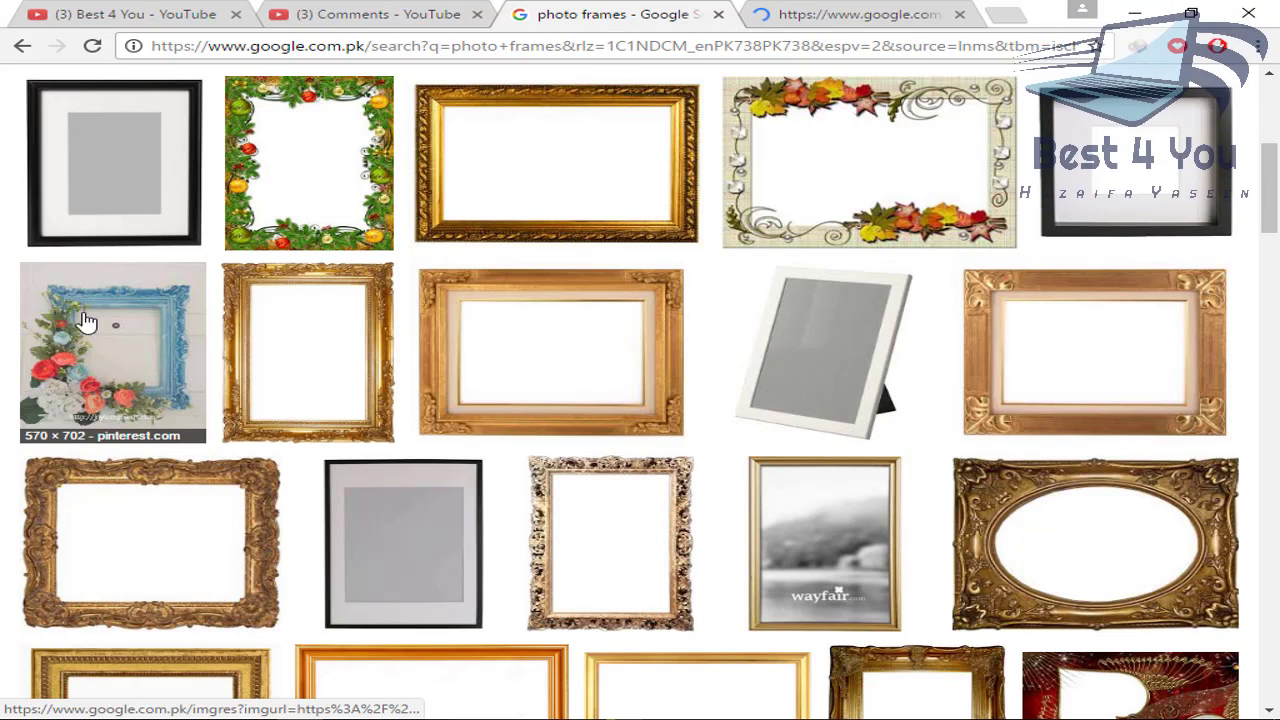
scroll(58, 470, "up", 5)
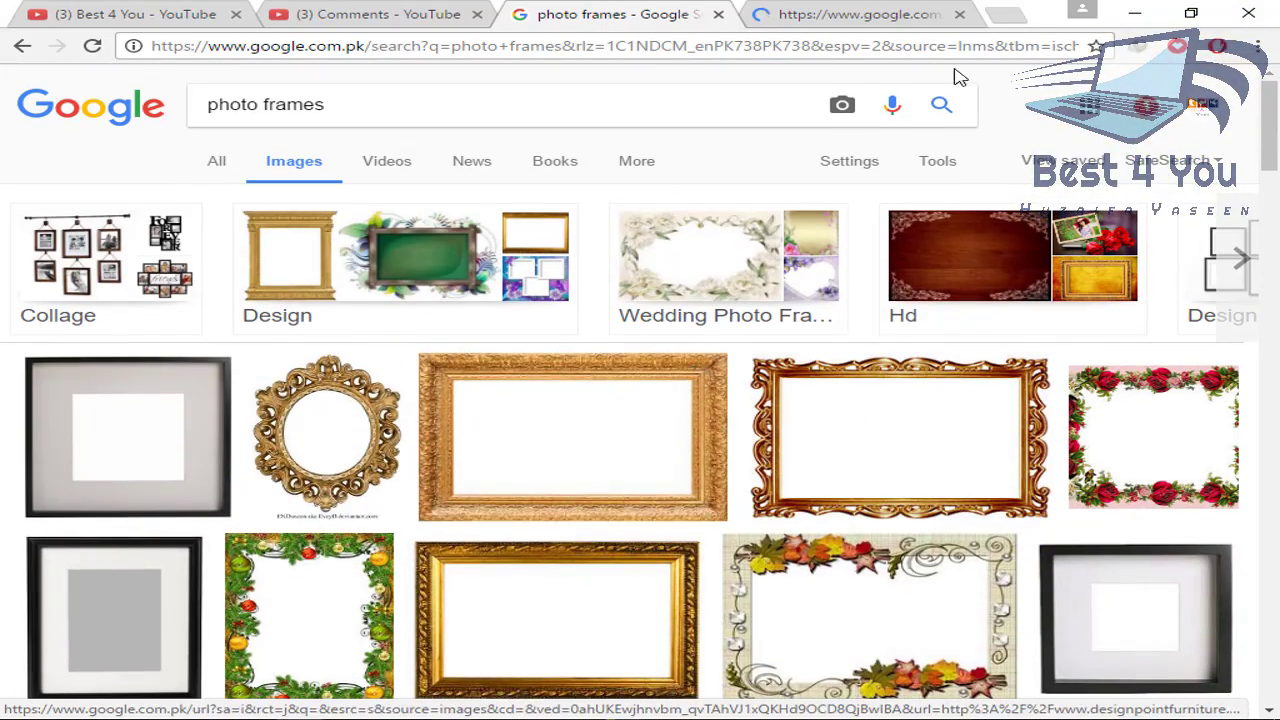
left_click(886, 14)
left_click(646, 12)
View the full-size image of the blue frame with the flower wreath from the photo frames results.
scroll(665, 297, "down", 4)
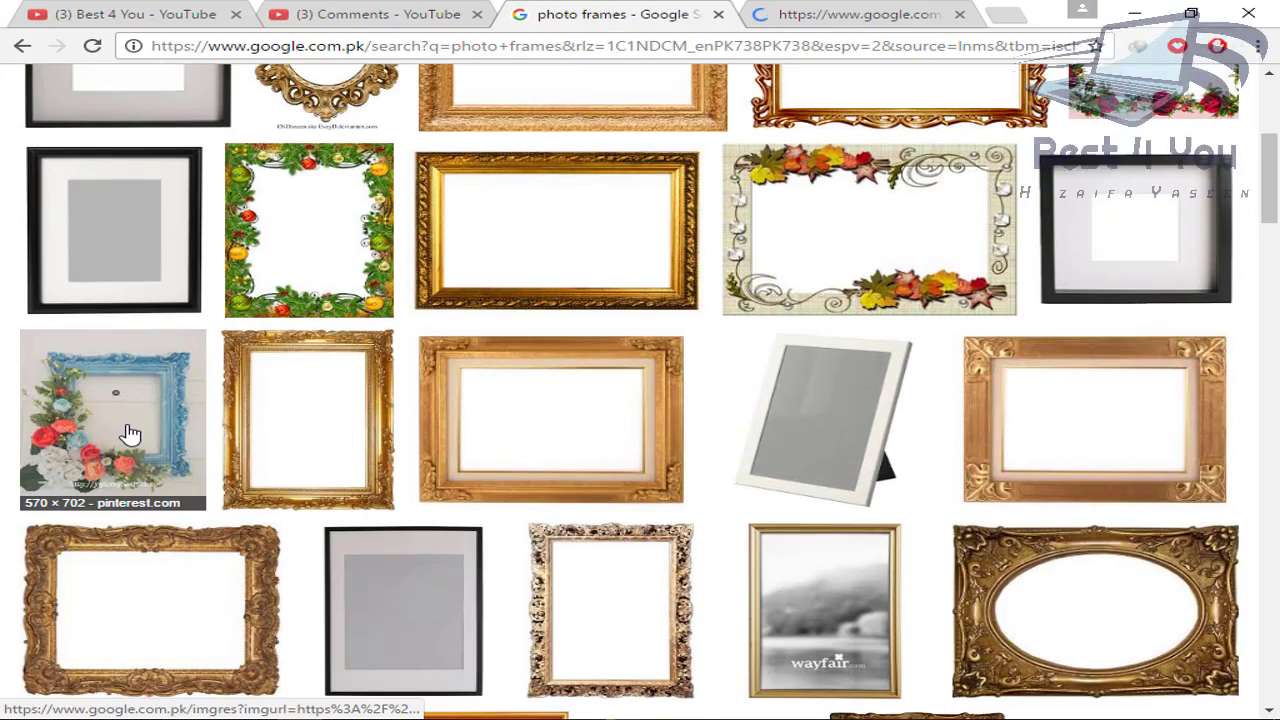
left_click(165, 451)
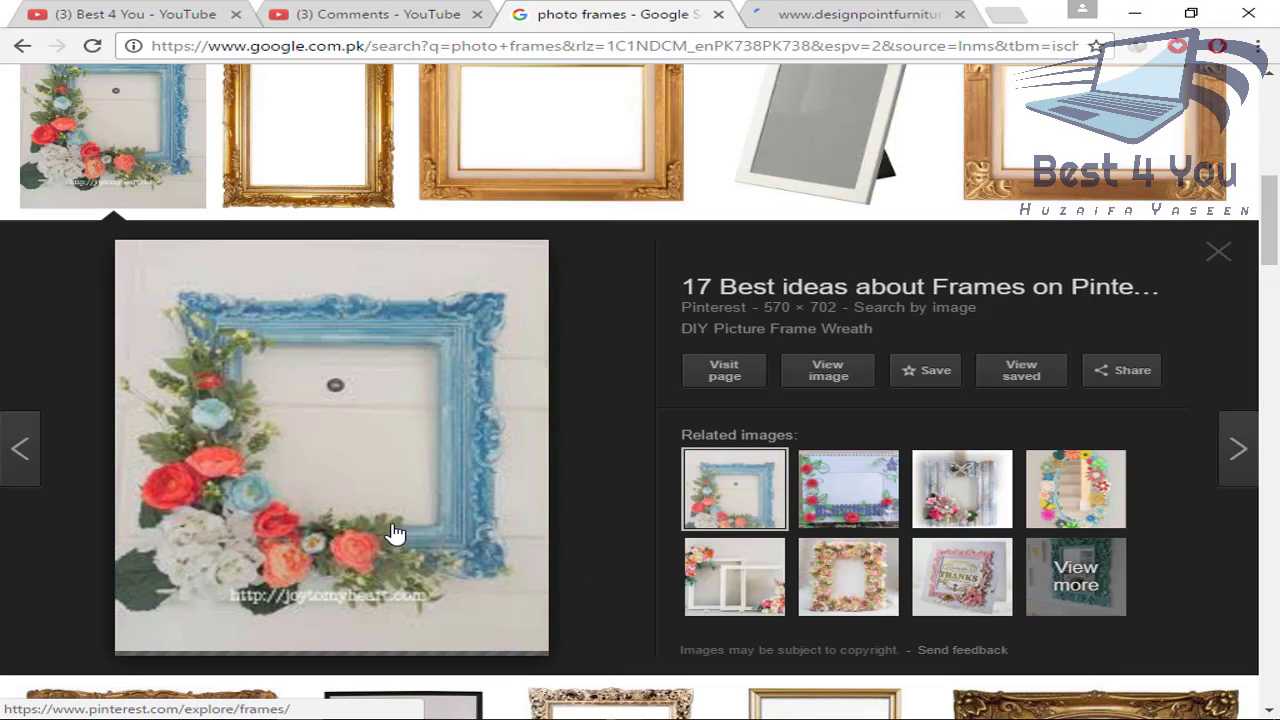
left_click(810, 512)
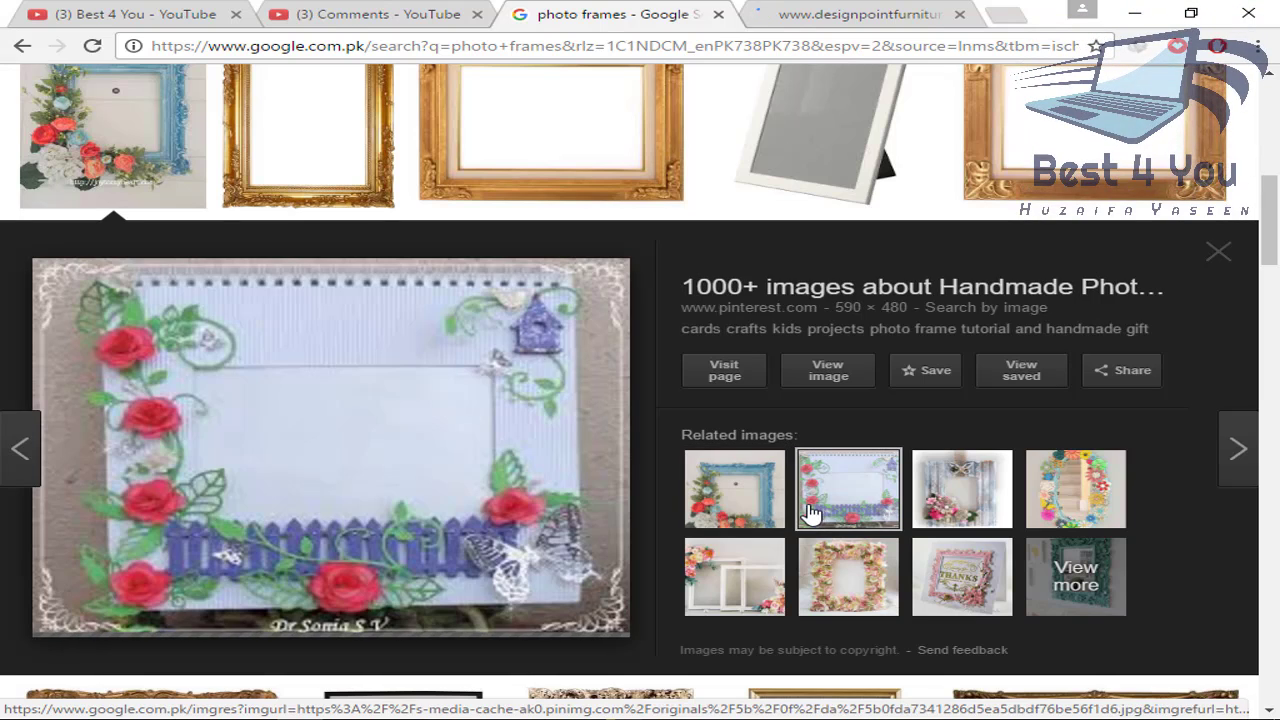
left_click(688, 502)
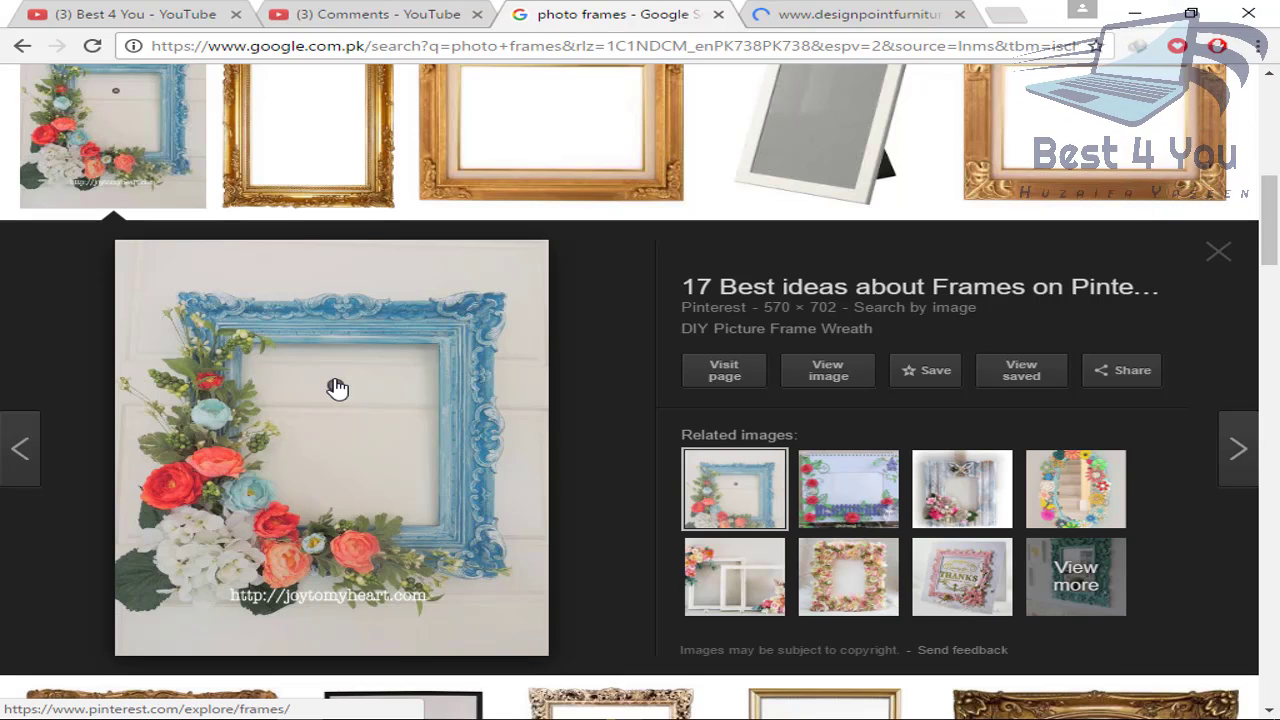
left_click(828, 370)
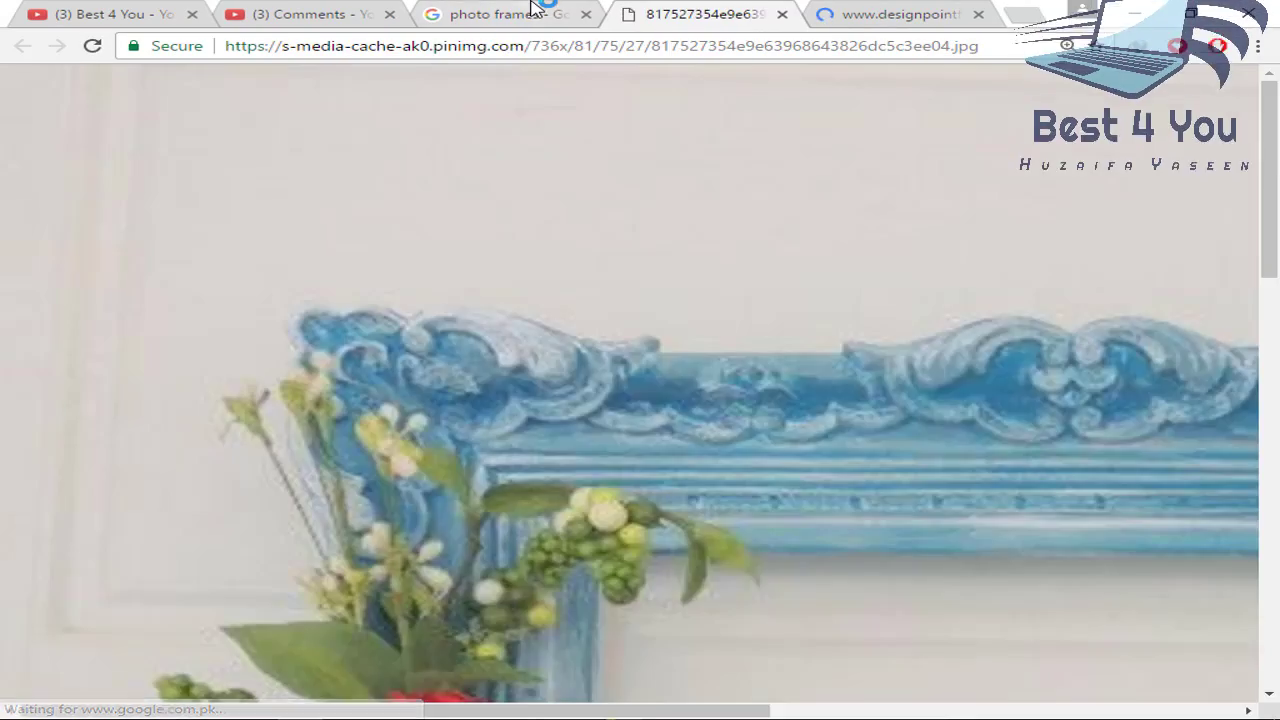
left_click(533, 10)
left_click(634, 20)
Save the blue frame image as a JPEG in the Picture folder under Downloads and open the downloaded file in Photoshop.
scroll(651, 310, "down", 5)
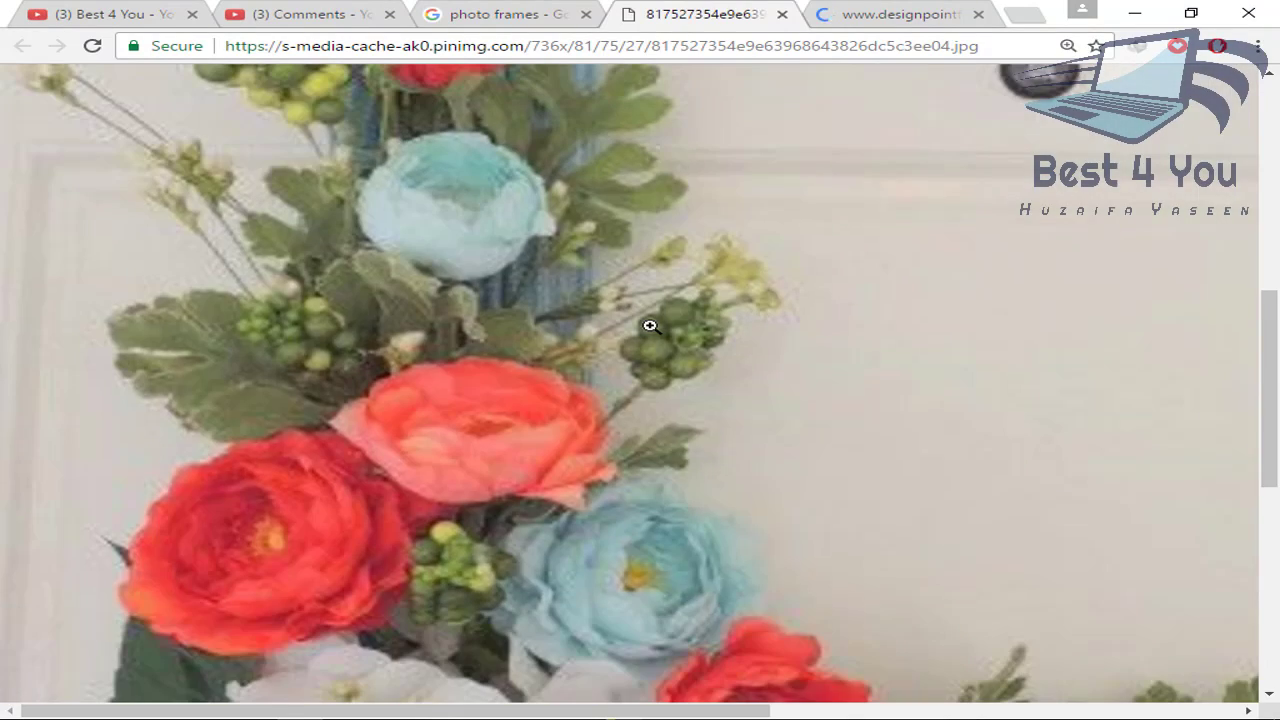
right_click(651, 327)
left_click(700, 363)
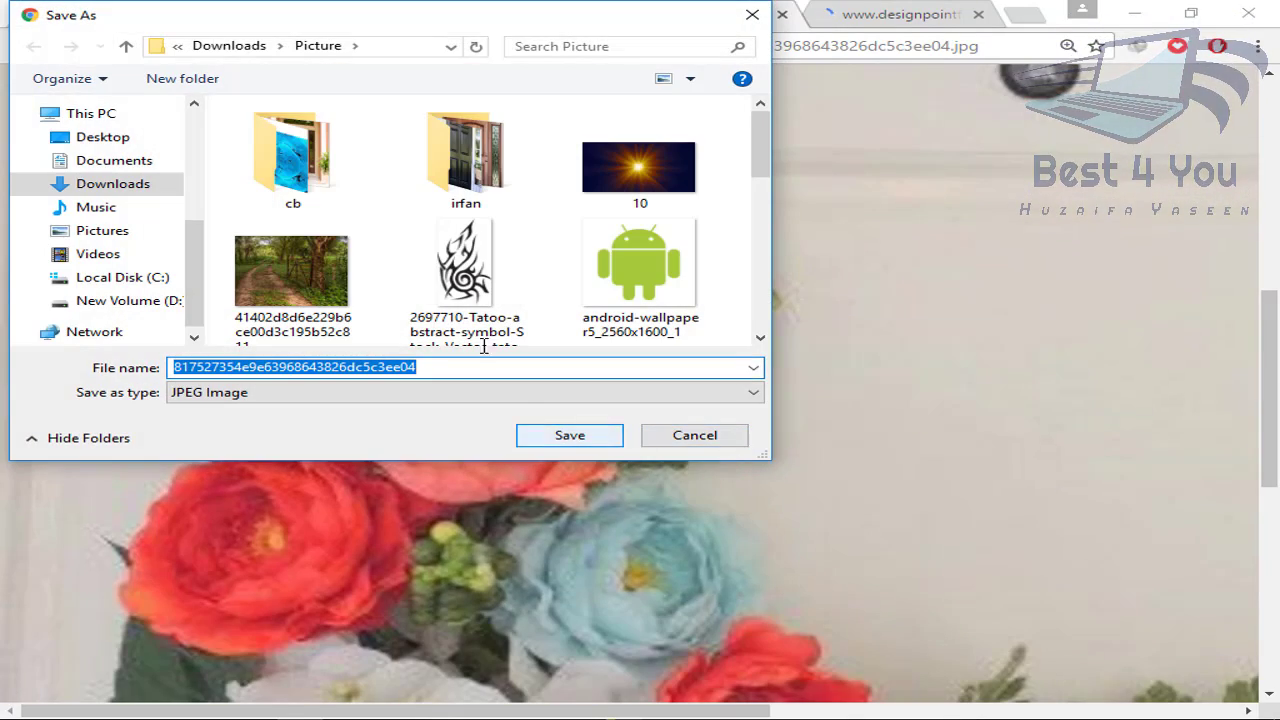
scroll(285, 275, "down", 5)
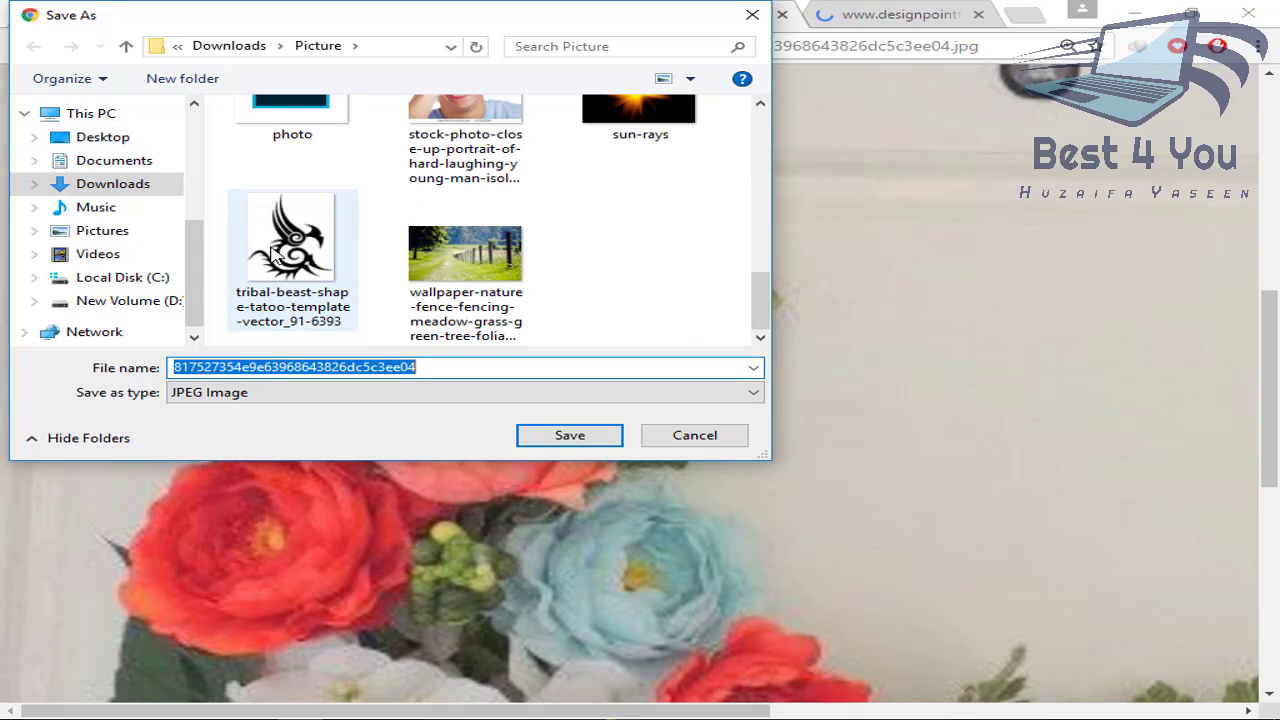
scroll(272, 255, "up", 2)
scroll(275, 255, "down", 2)
scroll(270, 255, "up", 8)
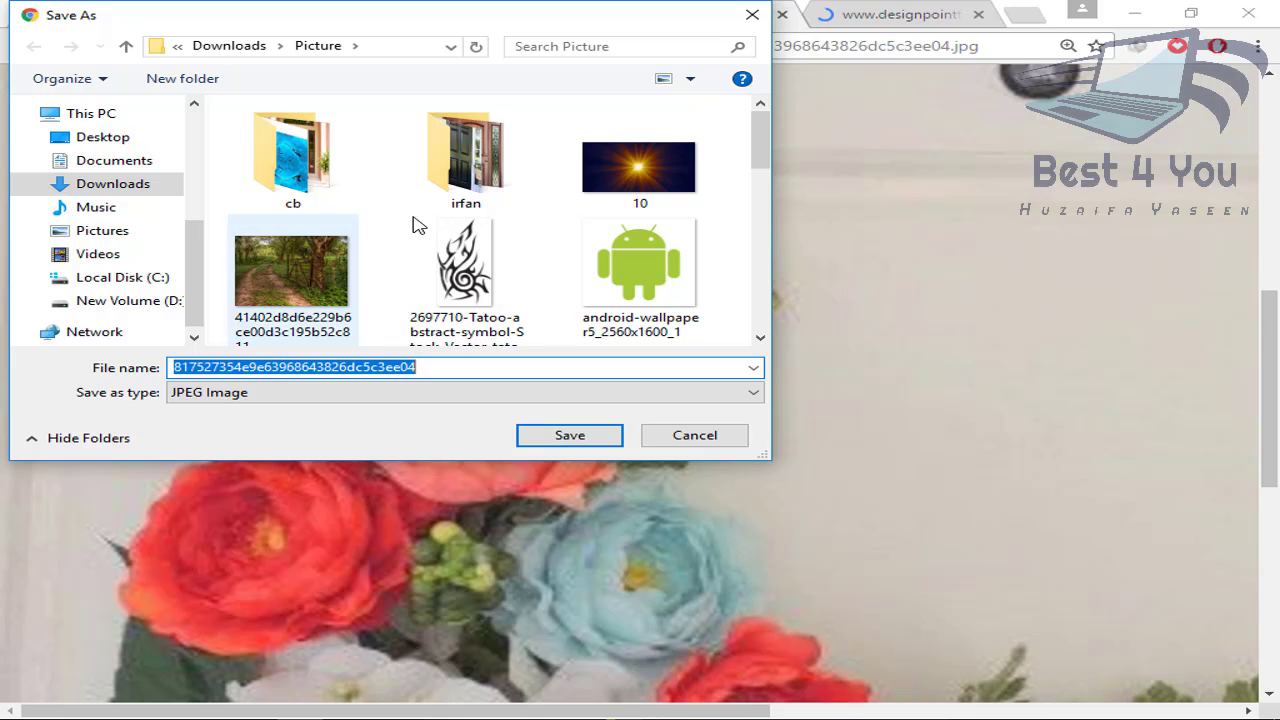
left_click(568, 437)
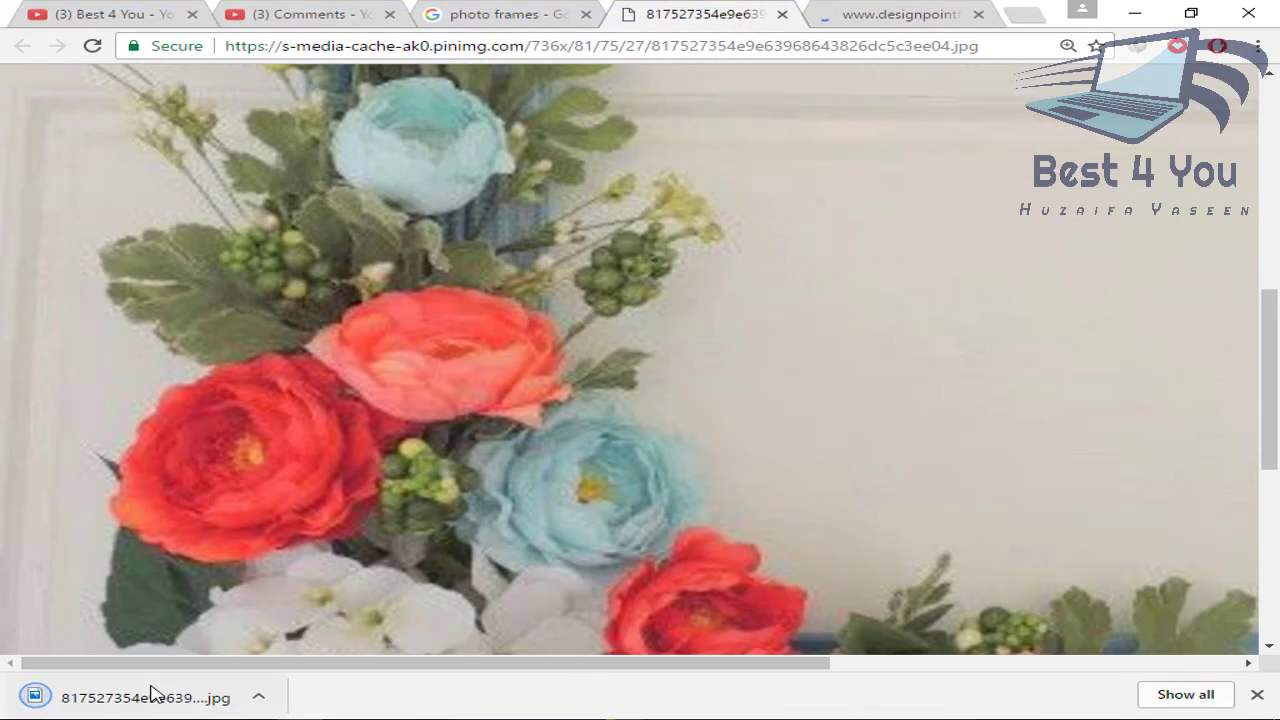
left_click_drag(145, 697, 559, 446)
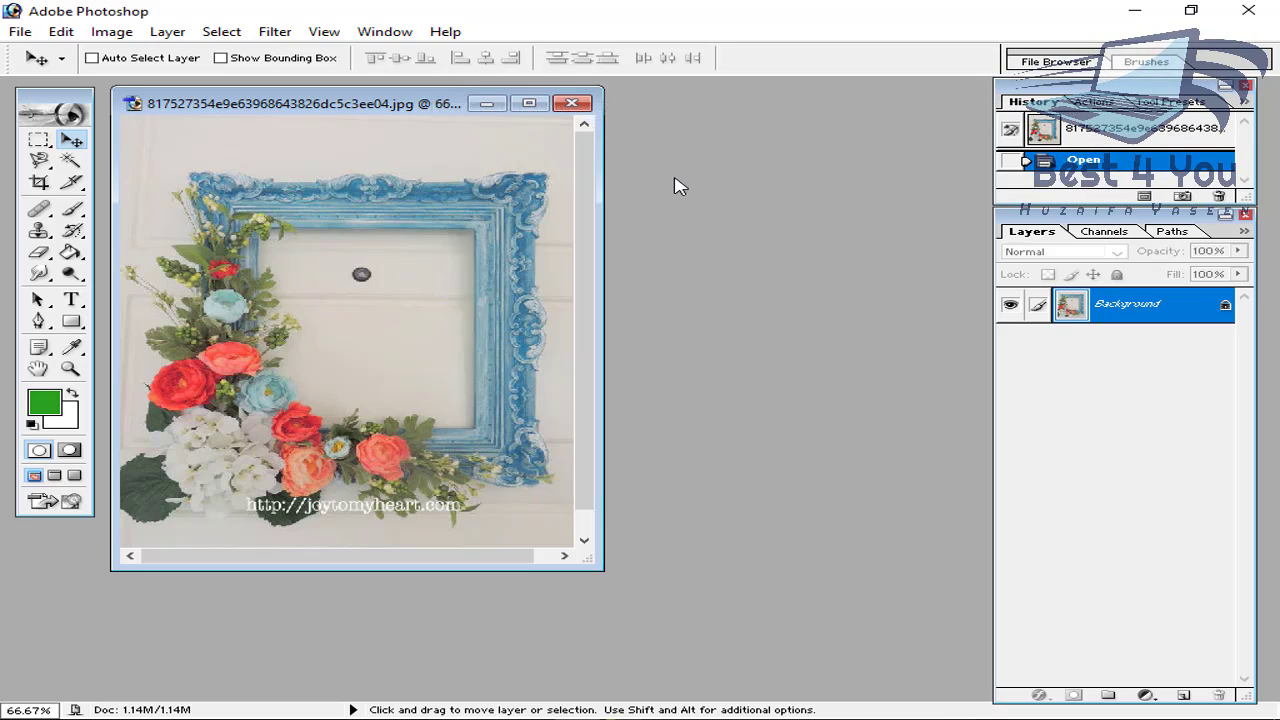
Start opening another image and check the files in the "next video data" folder on the Desktop.
double_click(677, 186)
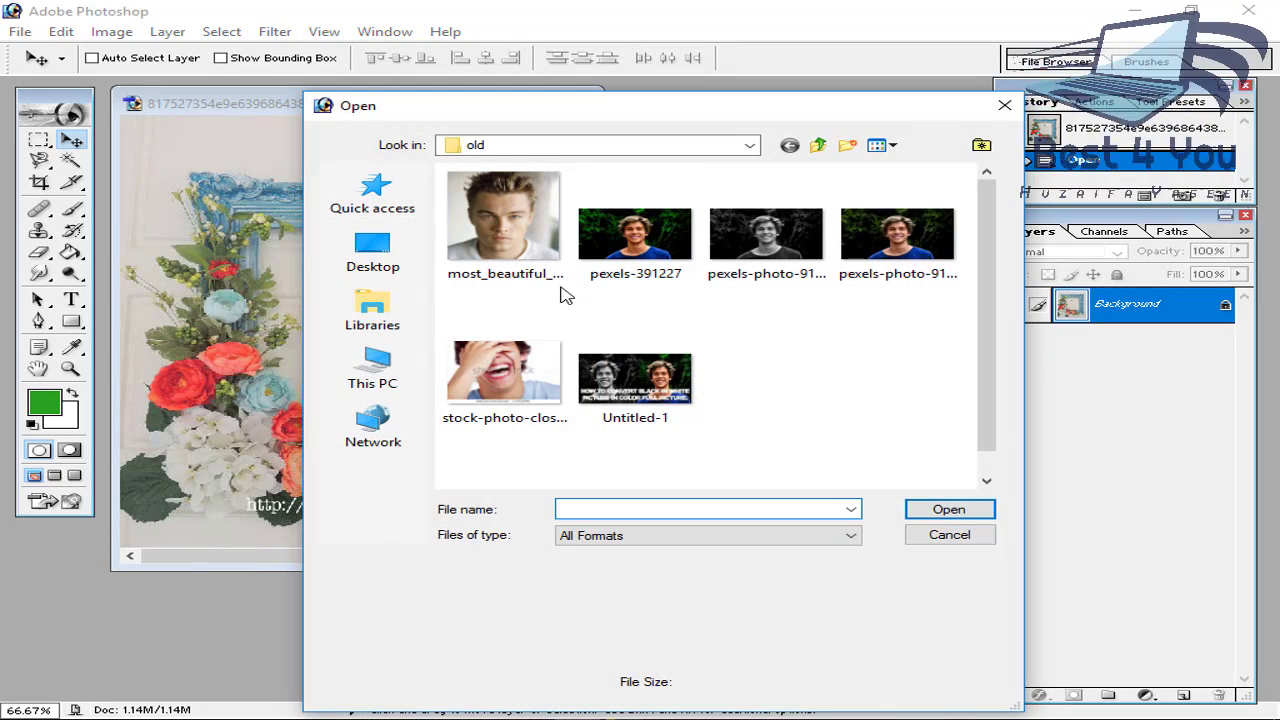
left_click(335, 250)
scroll(609, 406, "up", 5)
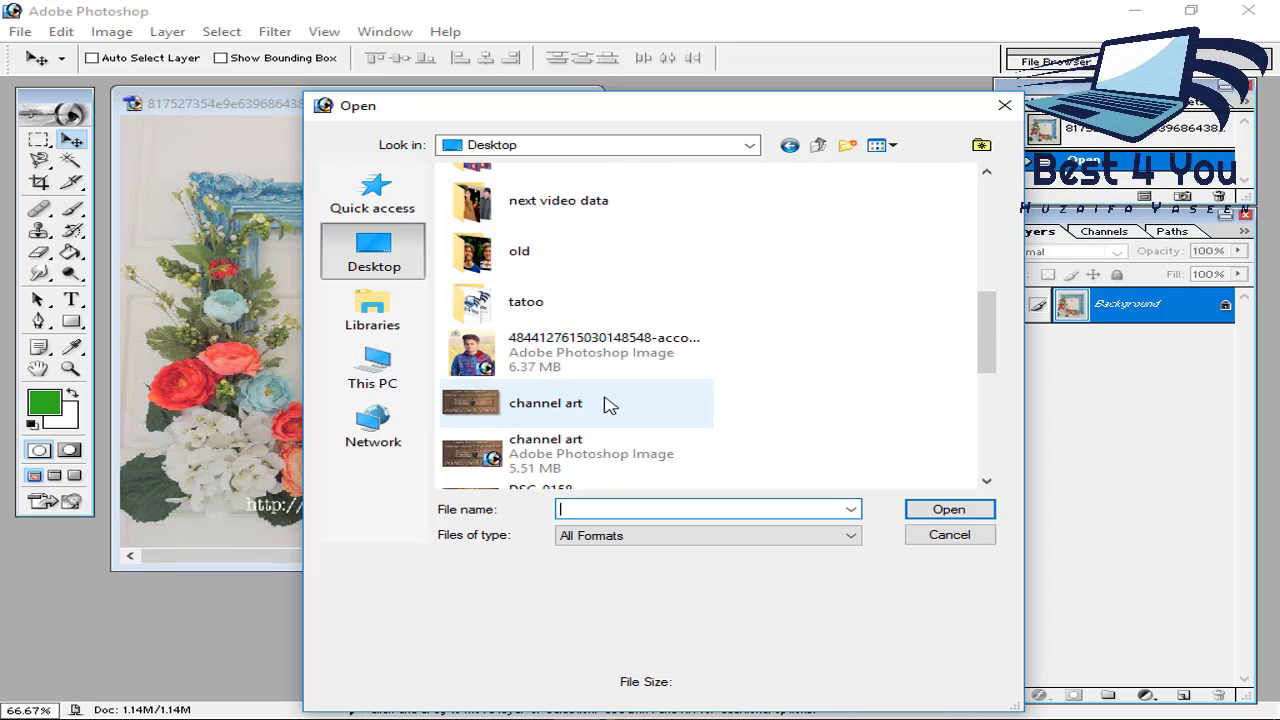
double_click(551, 212)
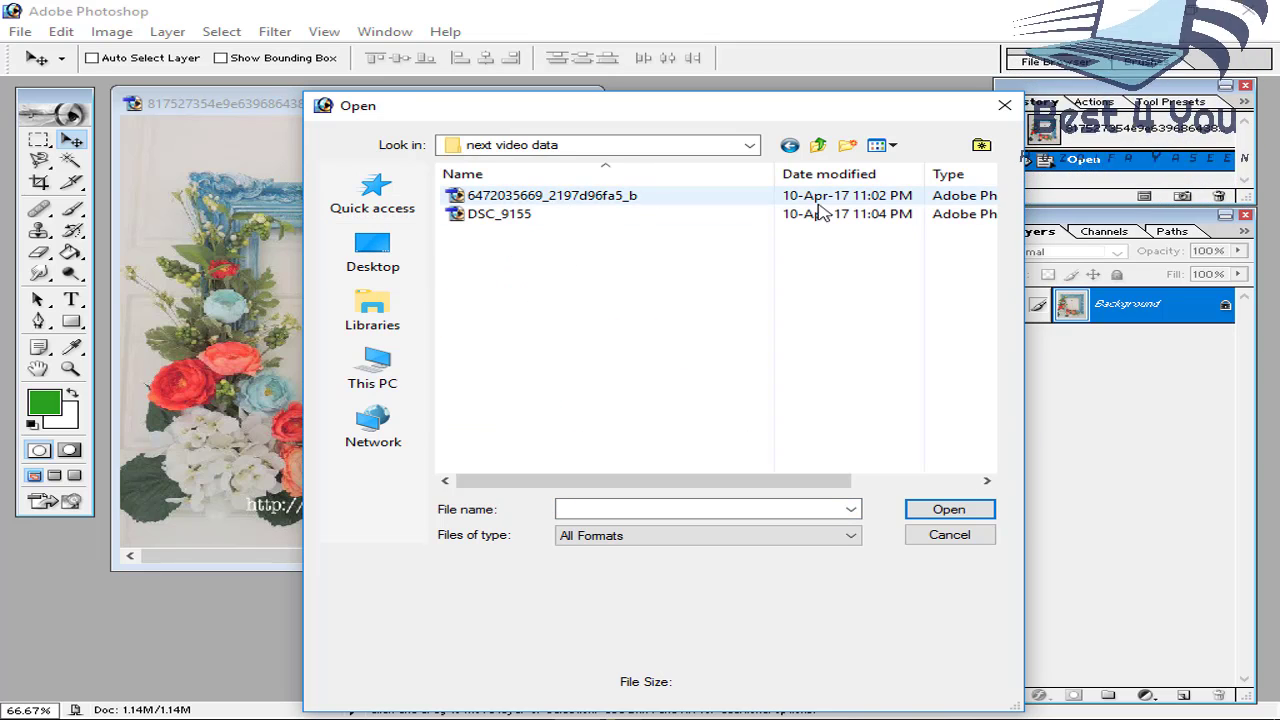
left_click(883, 145)
left_click(372, 255)
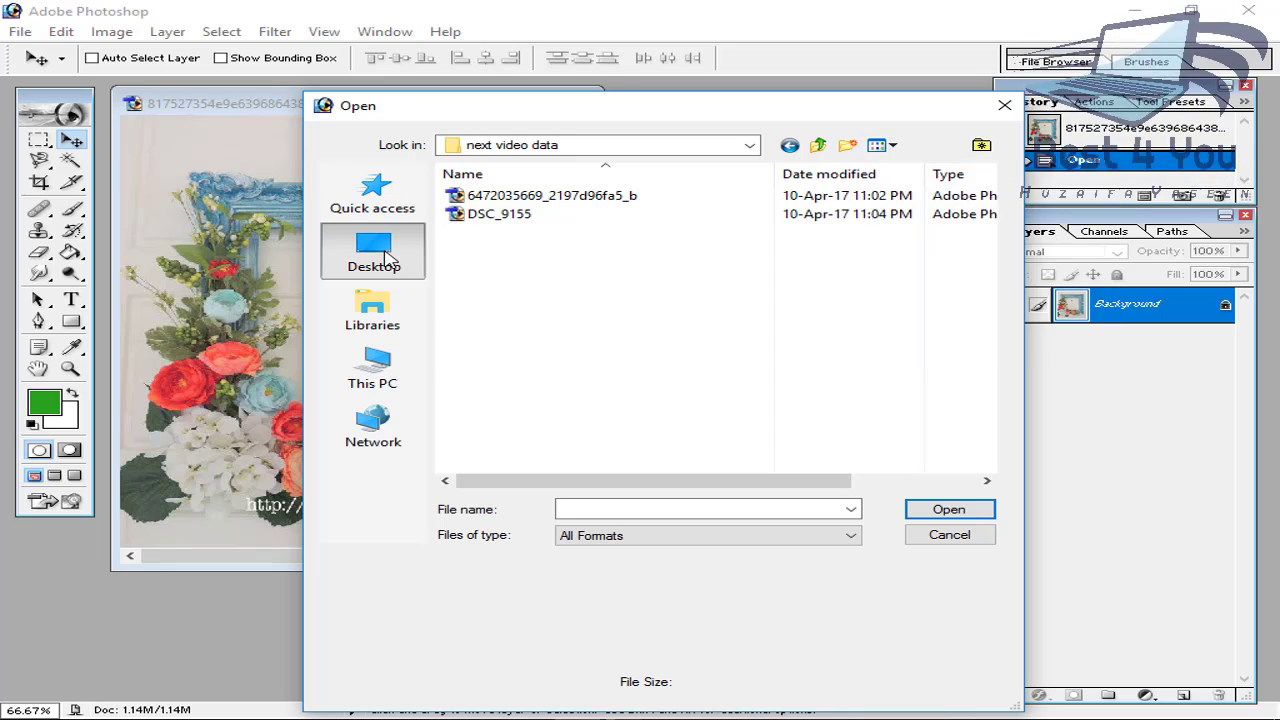
scroll(588, 320, "up", 2)
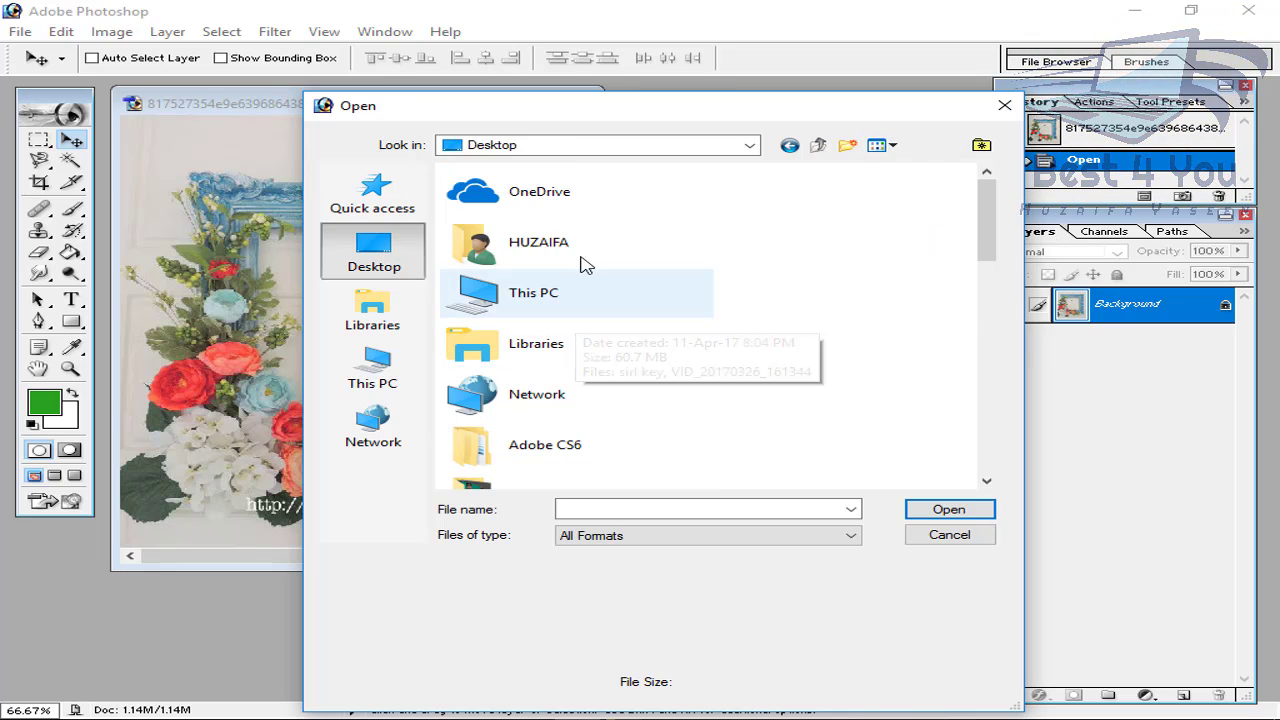
double_click(588, 300)
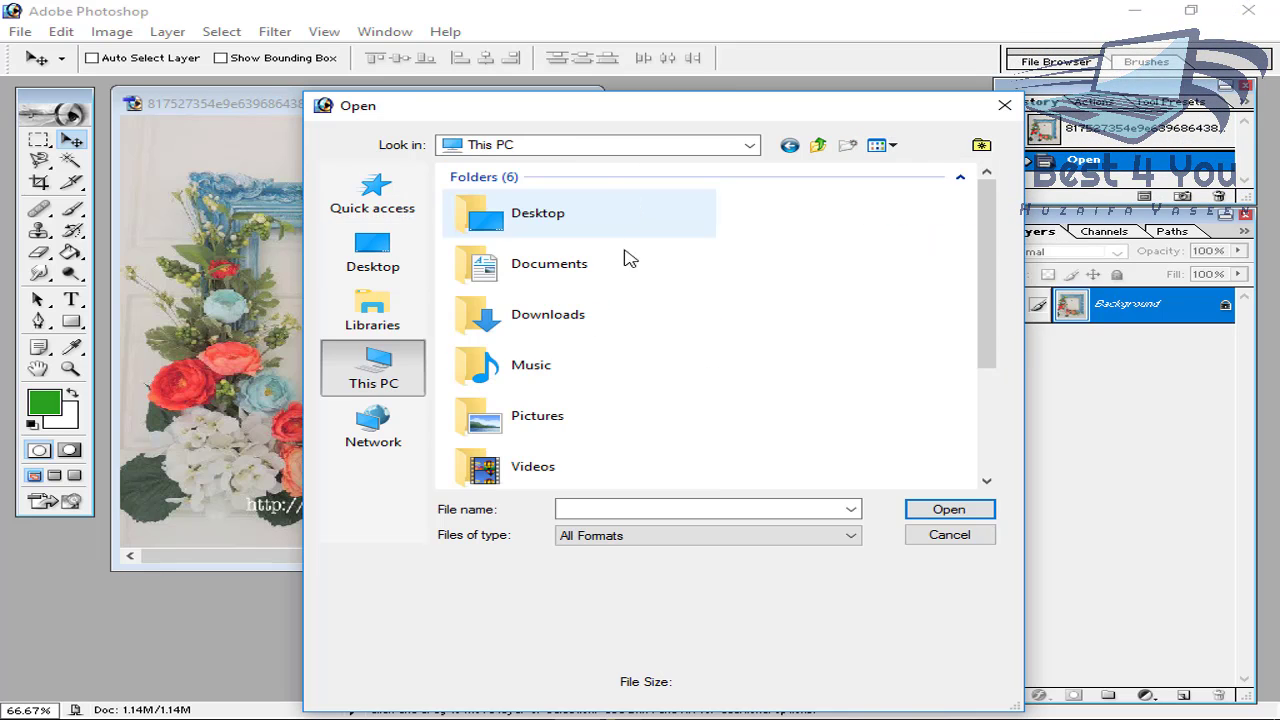
scroll(600, 350, "down", 5)
double_click(580, 418)
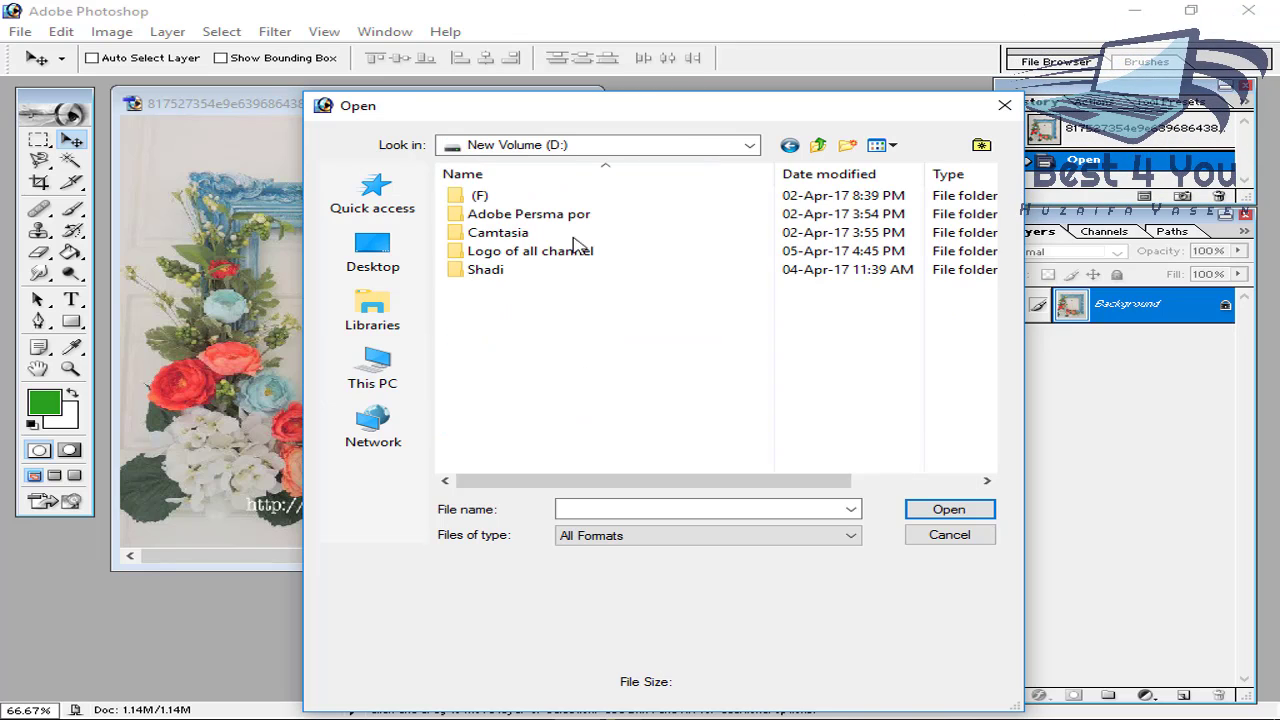
double_click(571, 196)
scroll(686, 323, "right", 2)
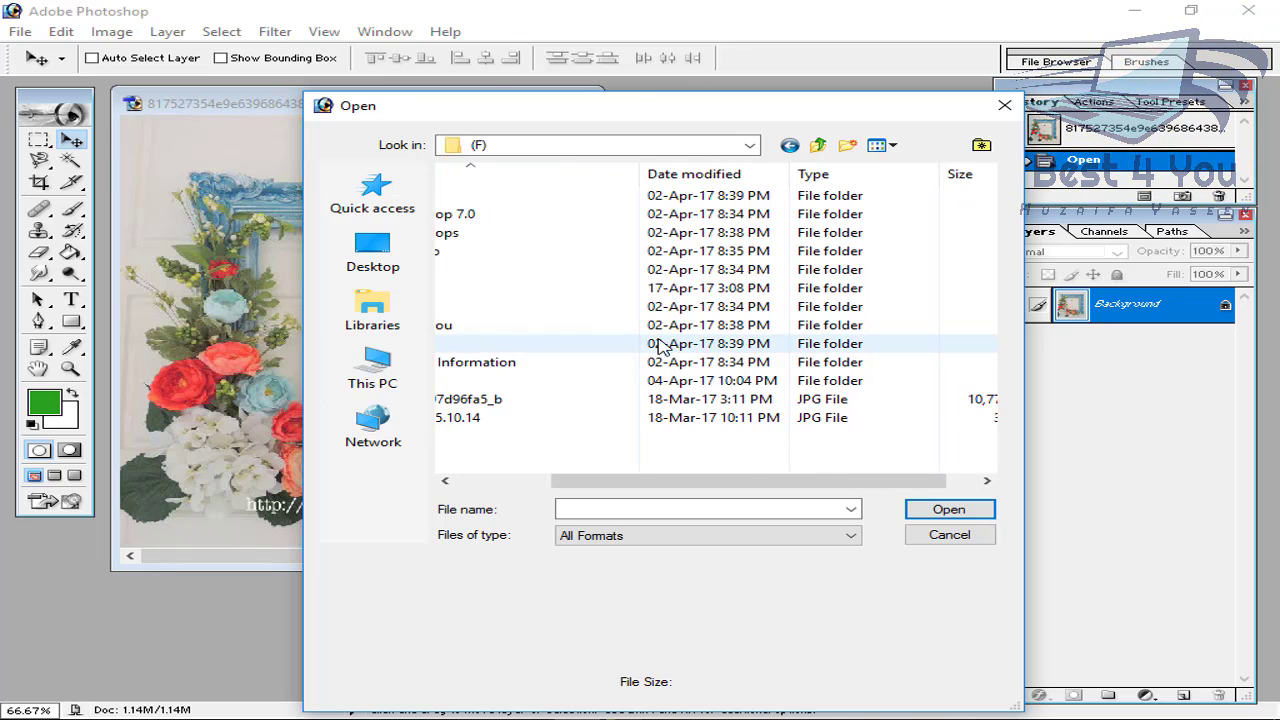
double_click(588, 399)
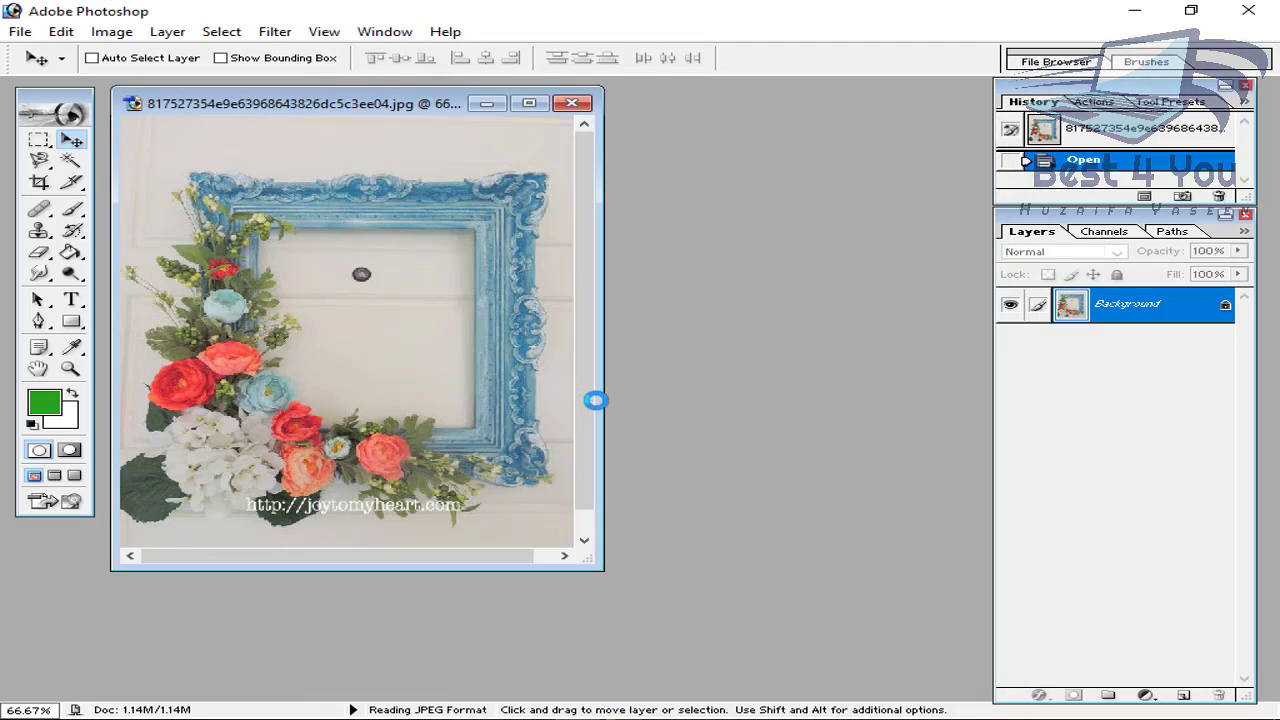
left_click(730, 478)
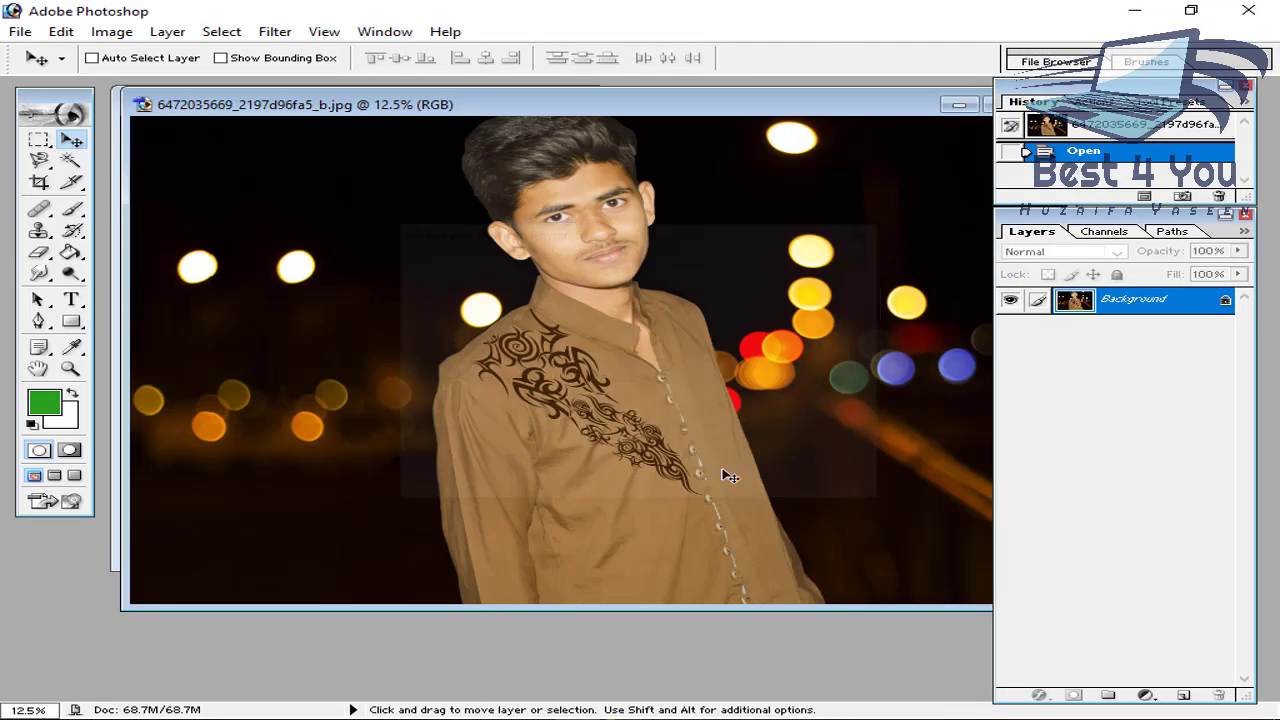
Move the portrait's window aside to uncover the frame image, and display the frame image at 100%.
left_click_drag(618, 104, 905, 106)
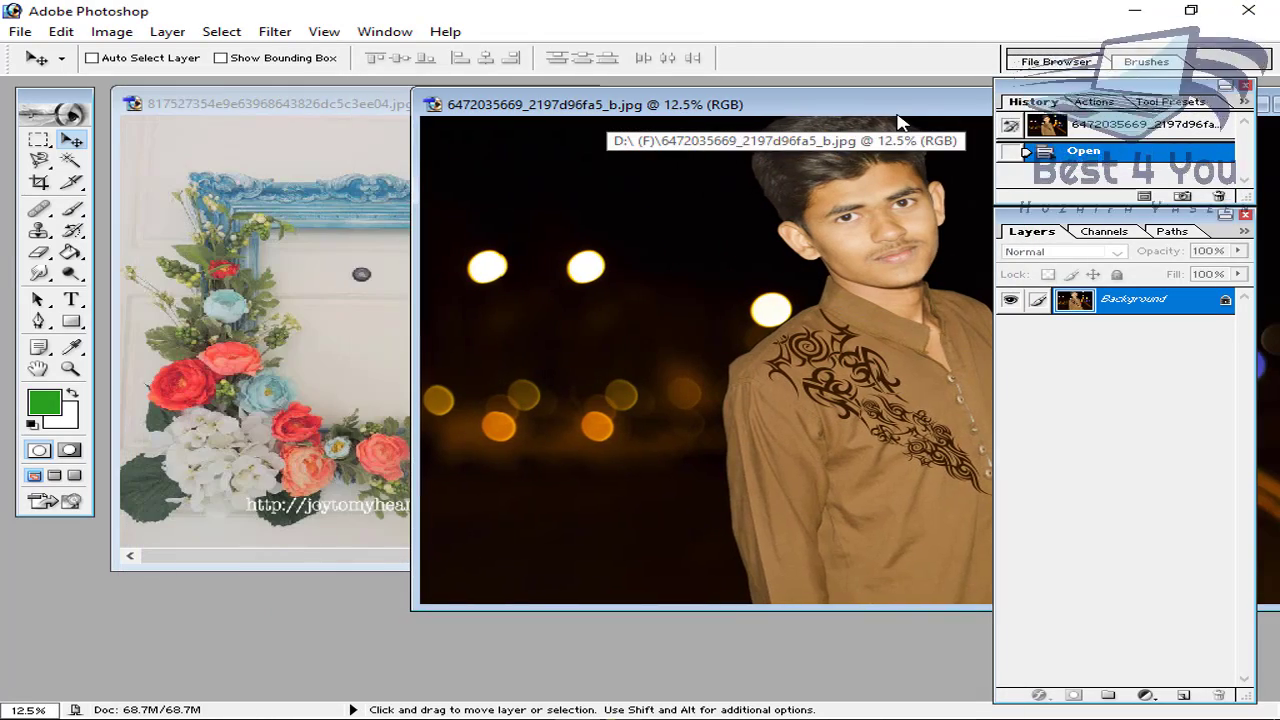
left_click(405, 238)
left_click(826, 262)
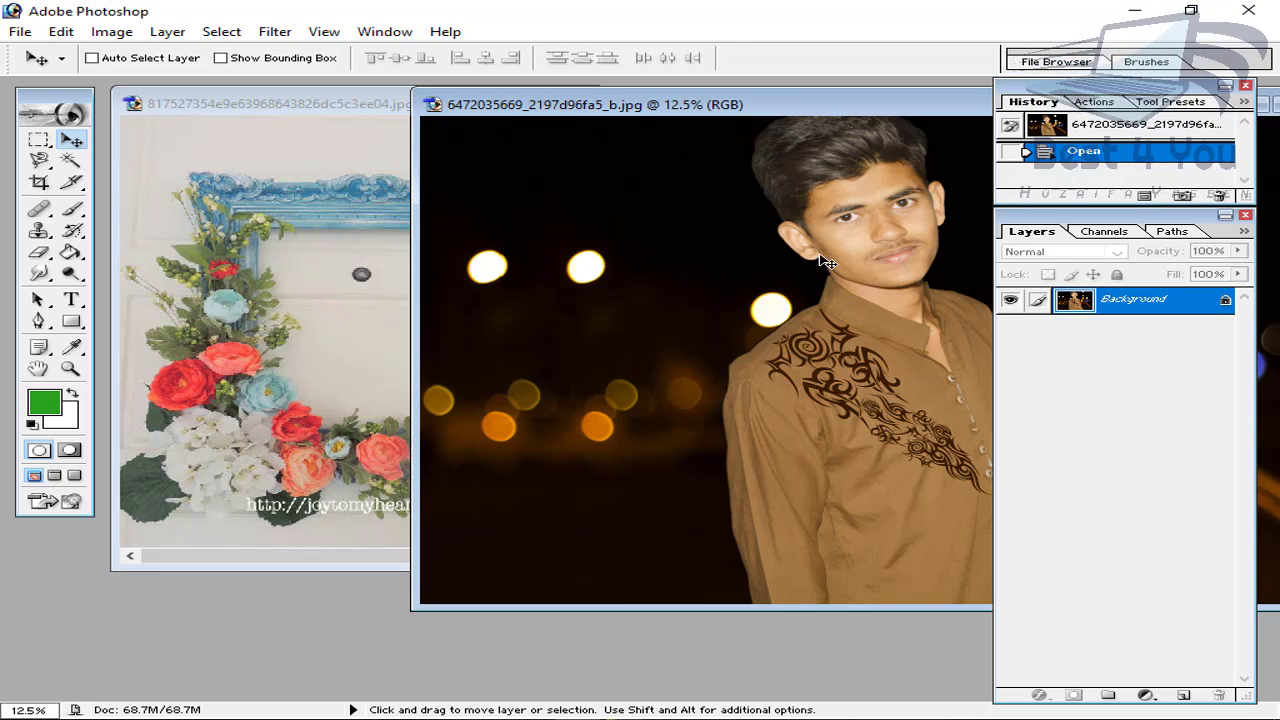
left_click(281, 283)
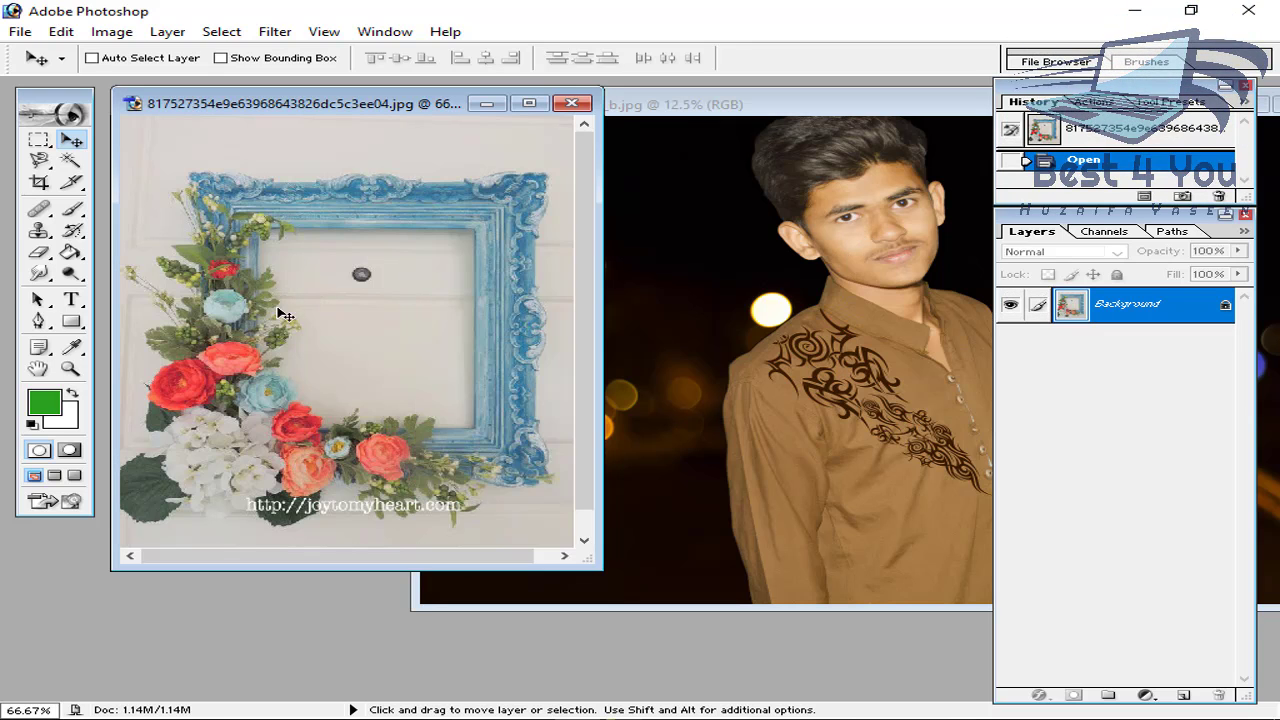
left_click(807, 274)
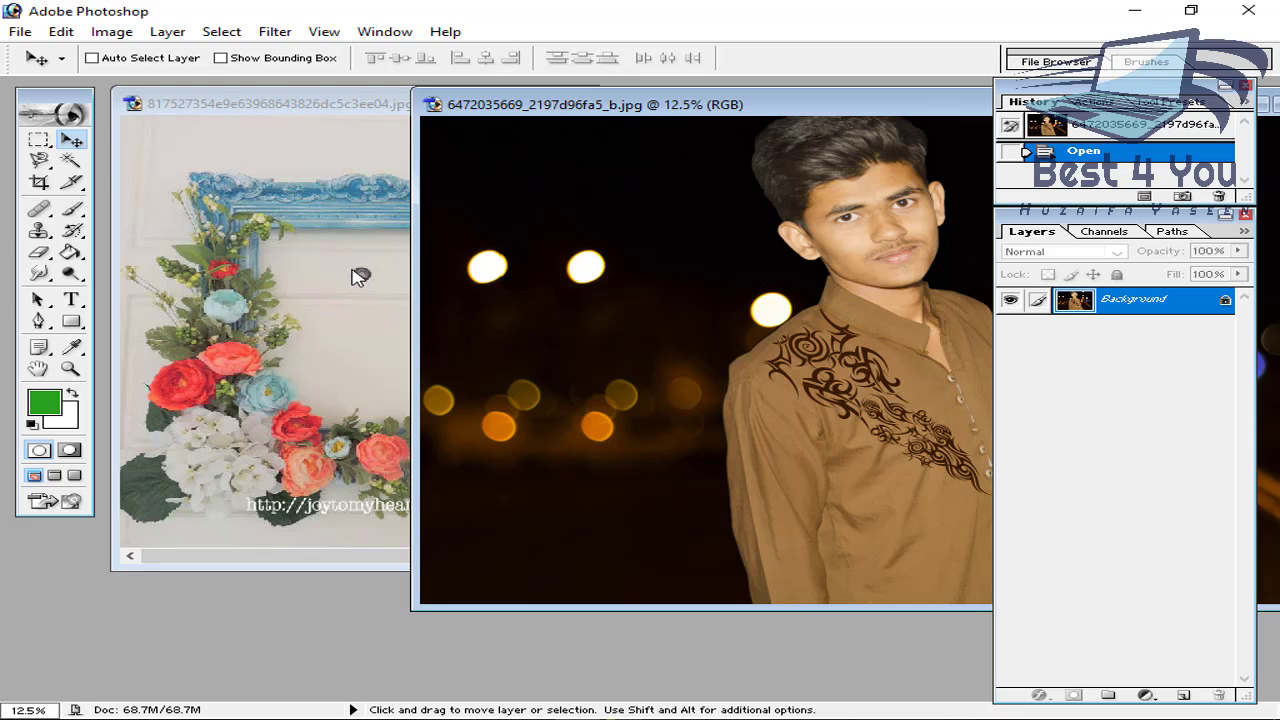
left_click(383, 254)
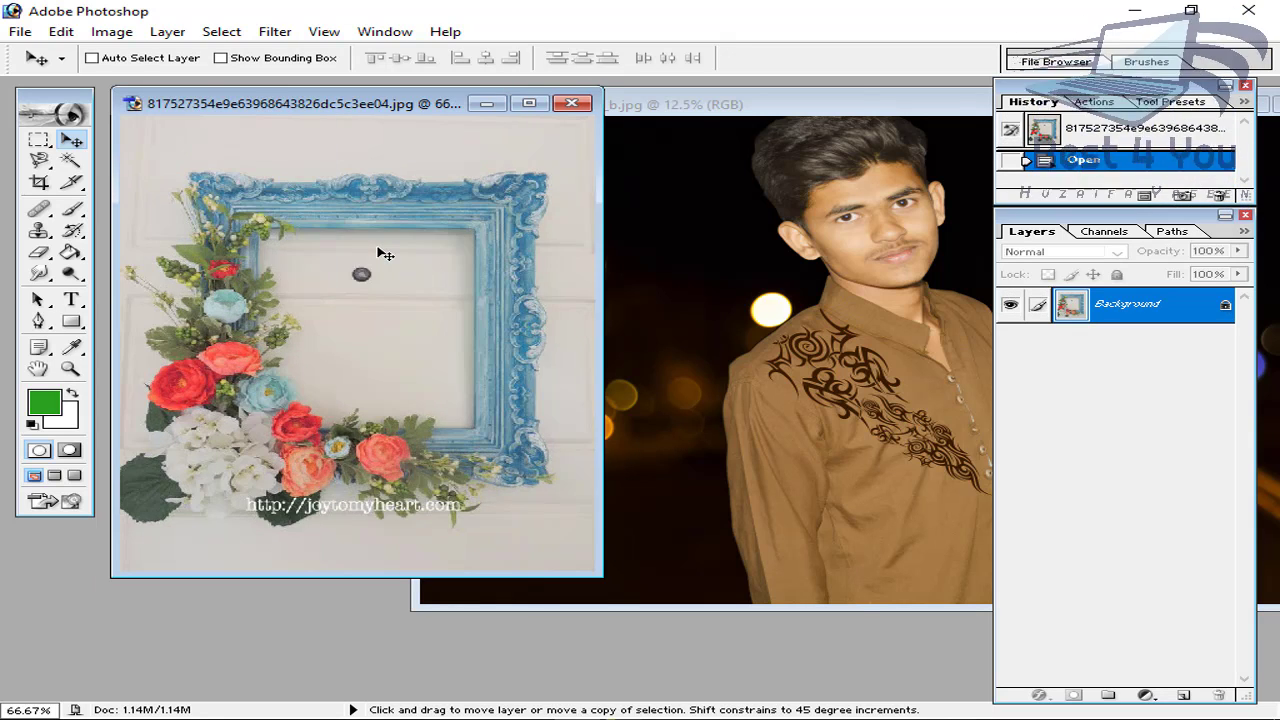
key("ctrl+alt+0")
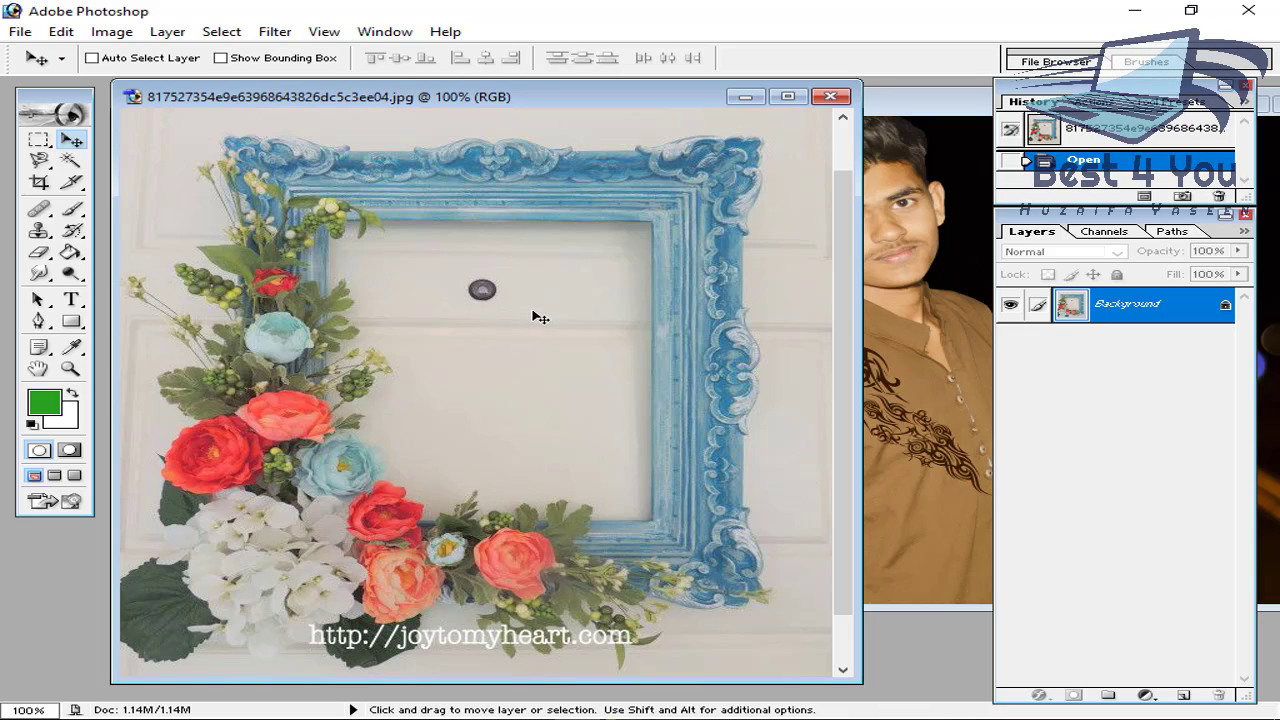
Add an empty layer to the frame document and make the Background layer active again.
left_click(39, 139)
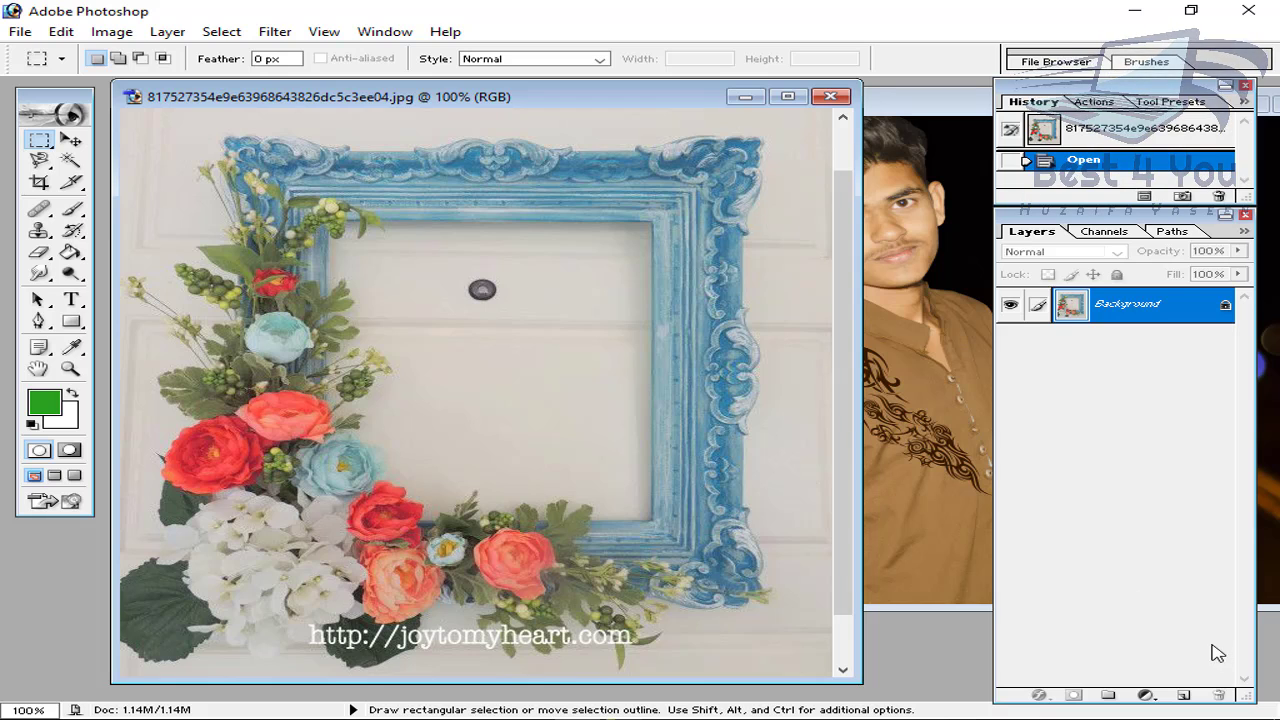
left_click(1183, 694)
left_click(1142, 352)
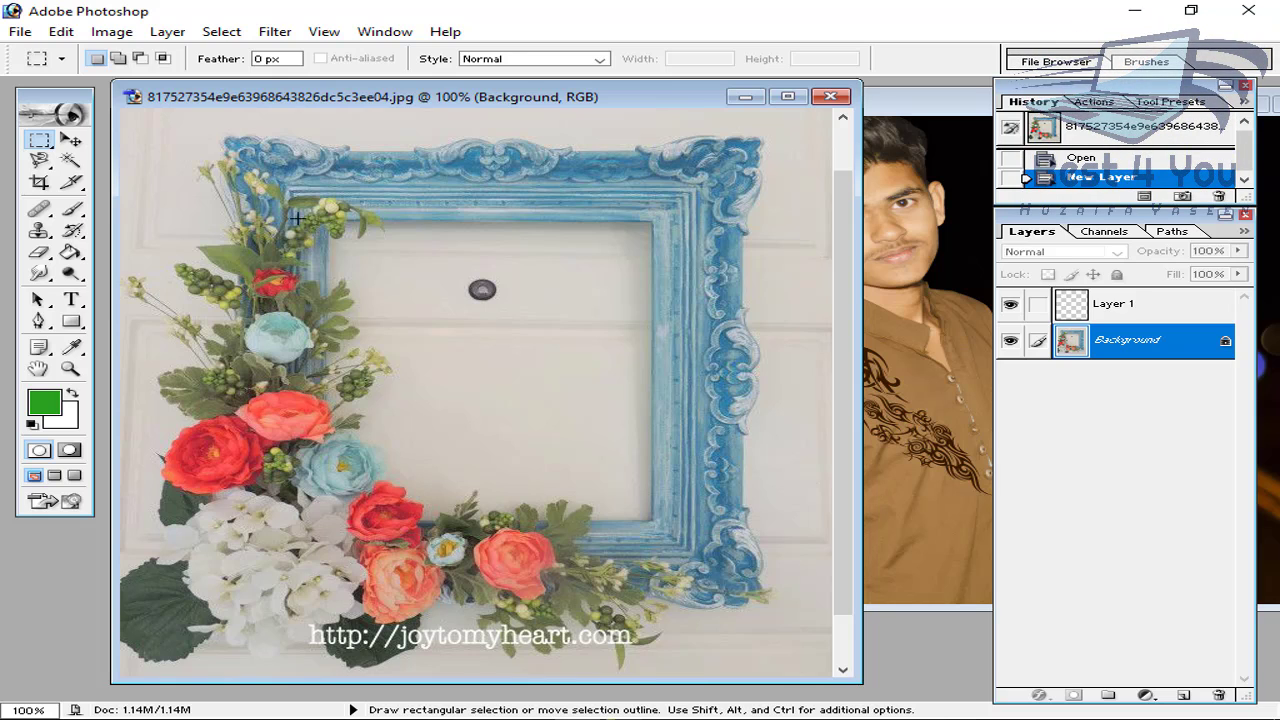
left_click_drag(39, 160, 130, 178)
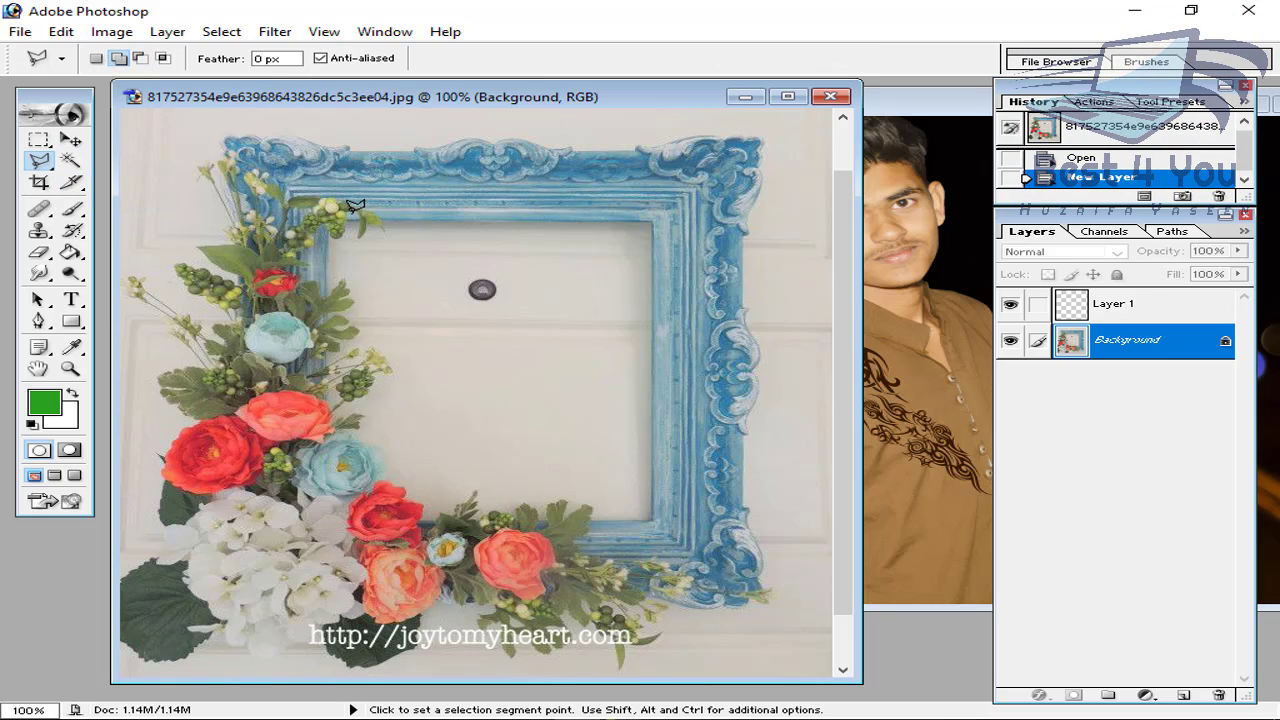
left_click(380, 220)
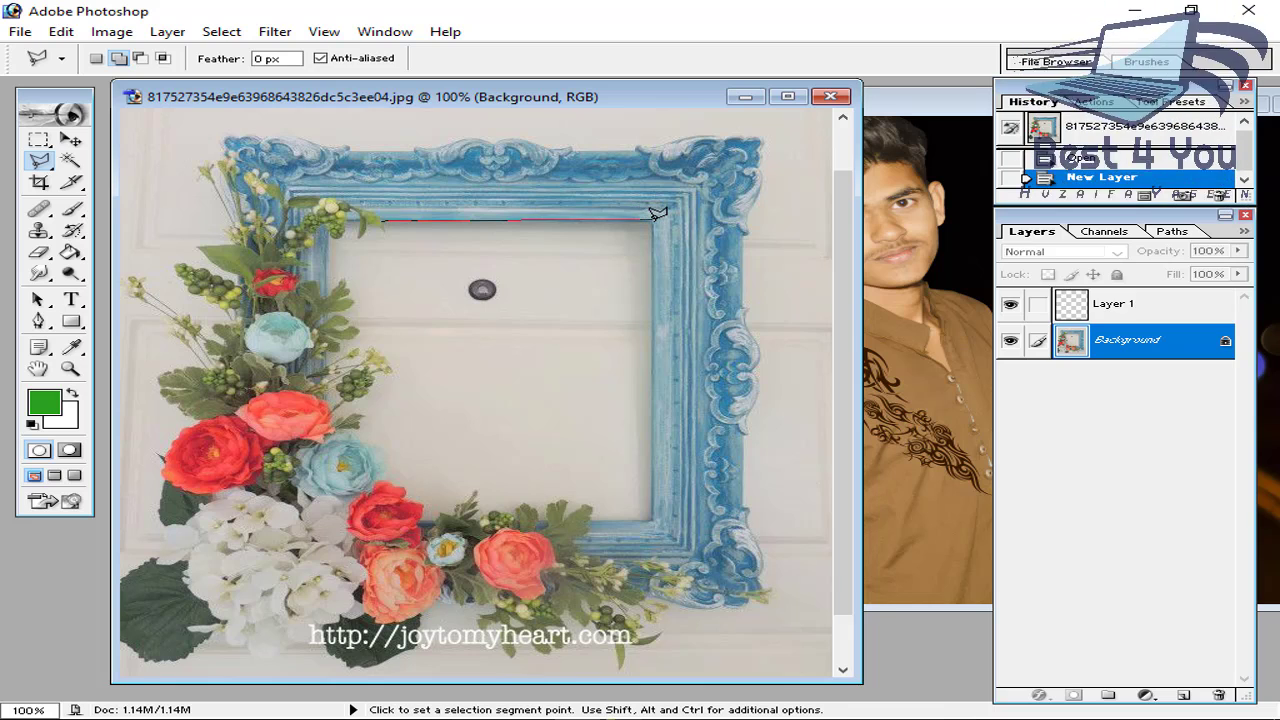
left_click(652, 221)
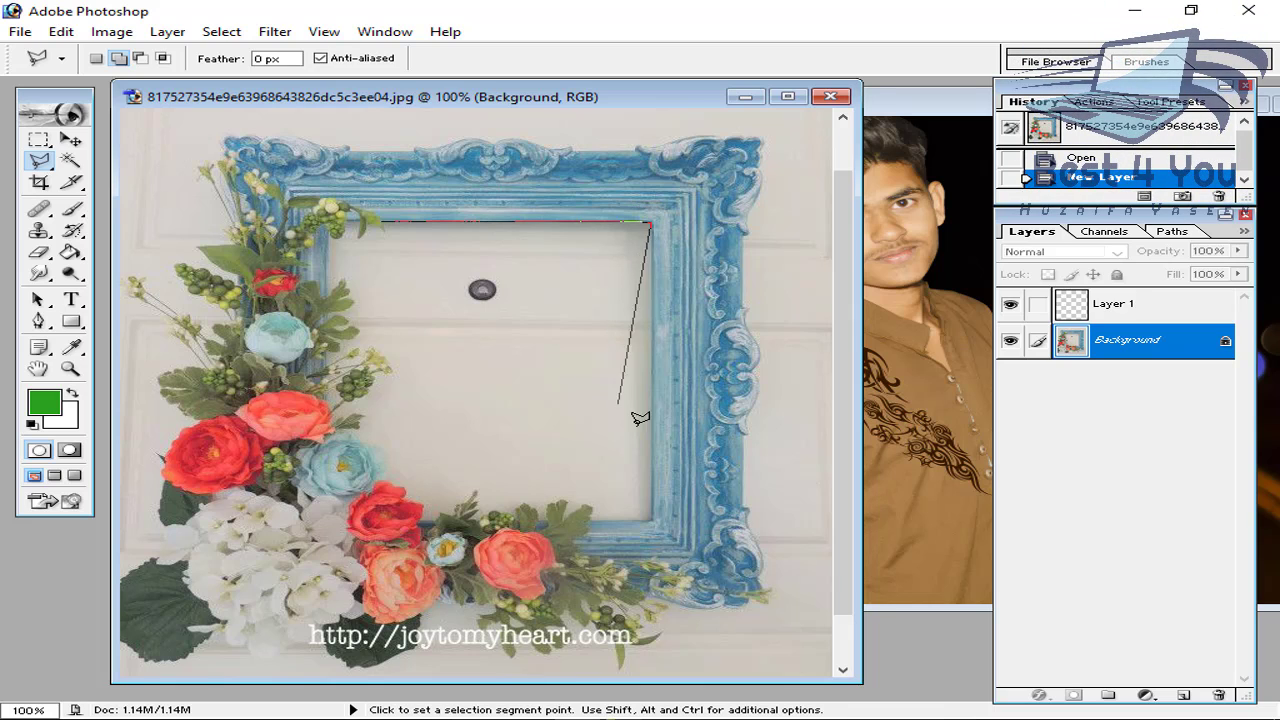
left_click(652, 519)
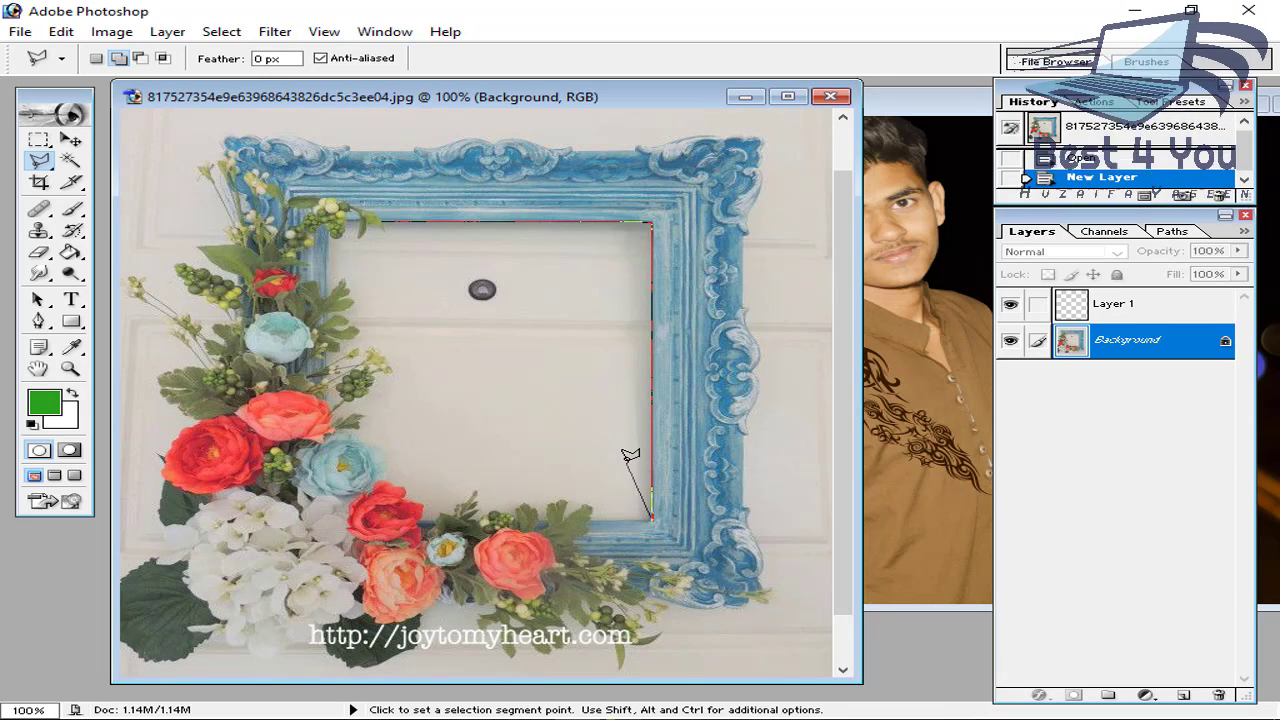
double_click(590, 516)
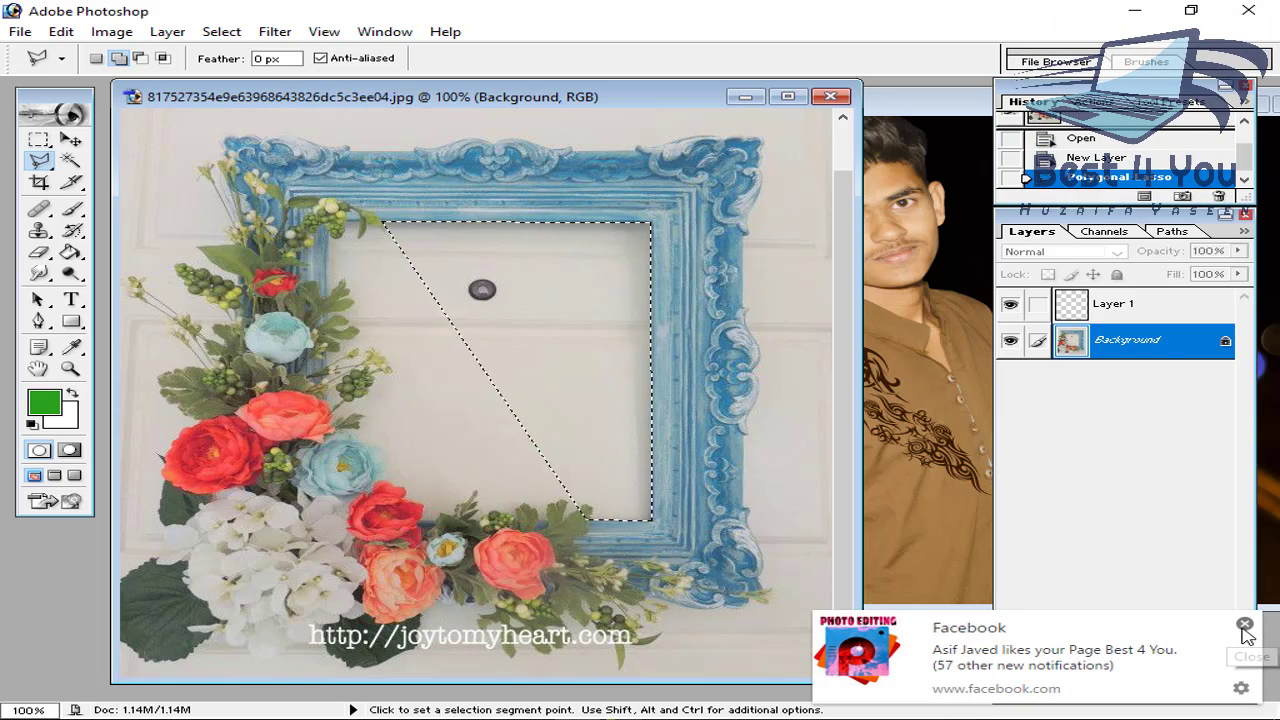
left_click(1244, 626)
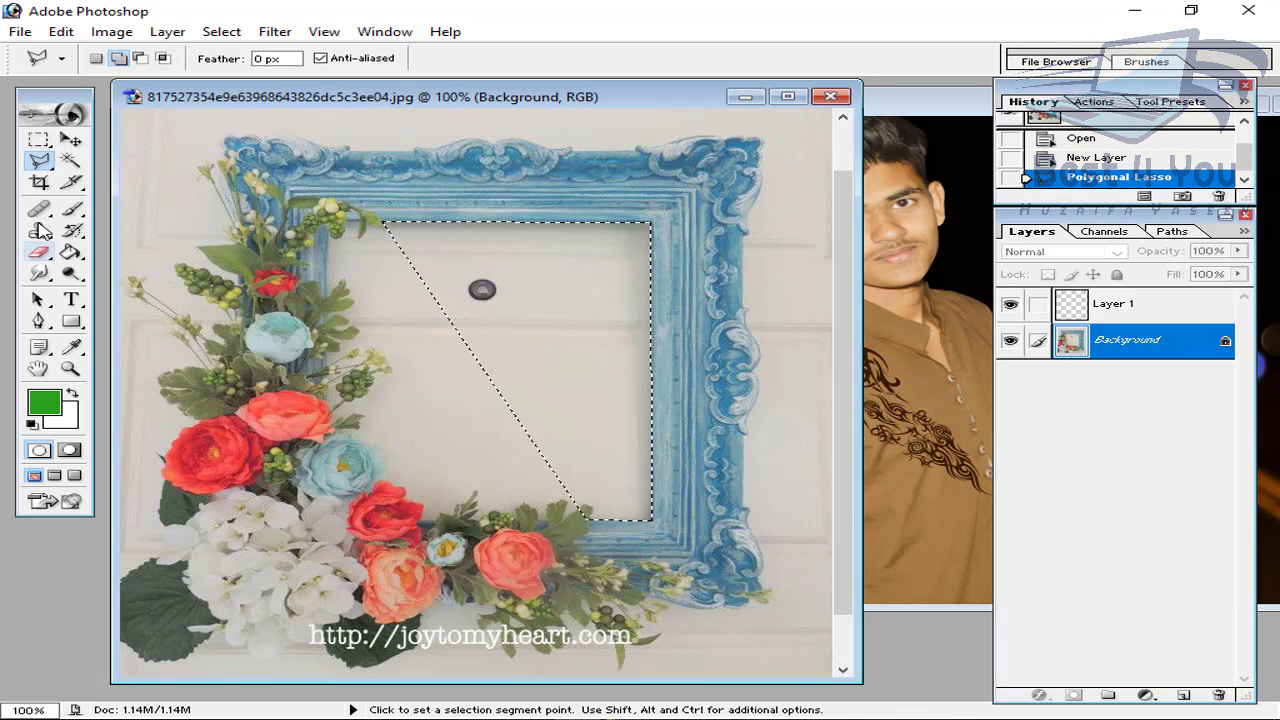
key("ctrl+d")
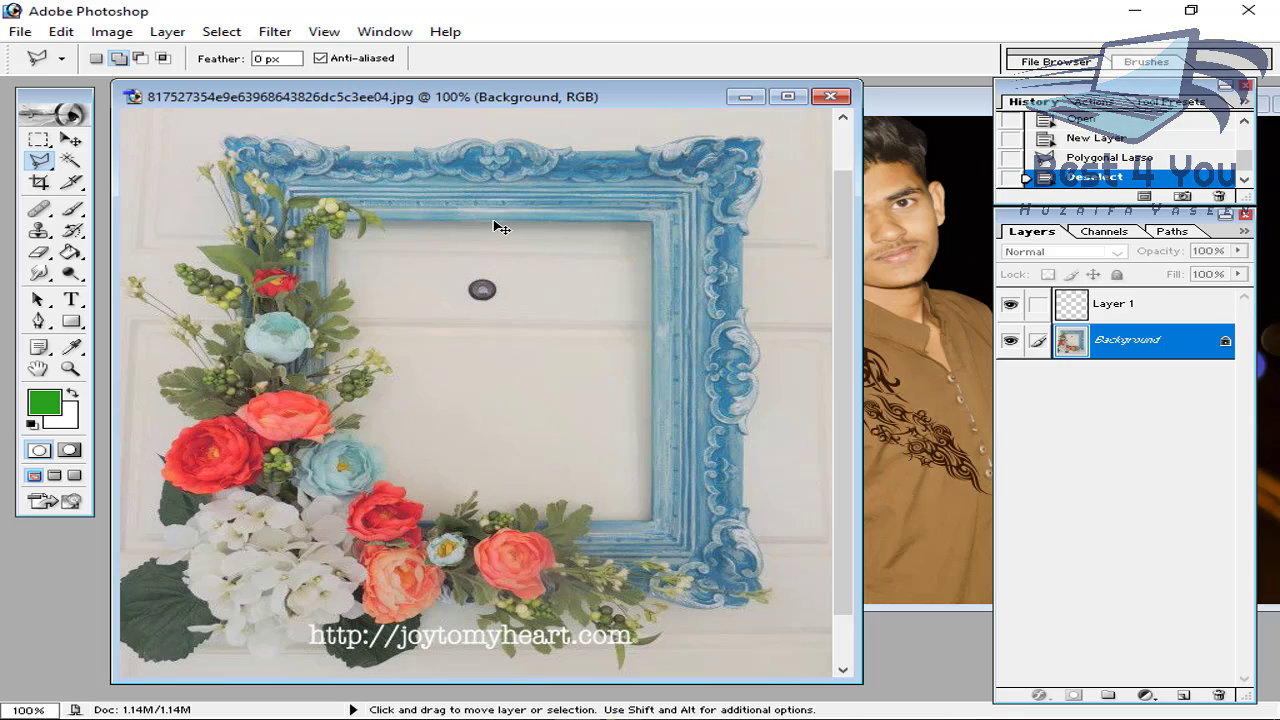
Start a Polygonal Lasso selection at the leaf on the frame opening's upper edge and trace the top and right inner edges.
key("ctrl+plus")
key("ctrl+minus")
key("ctrl+minus")
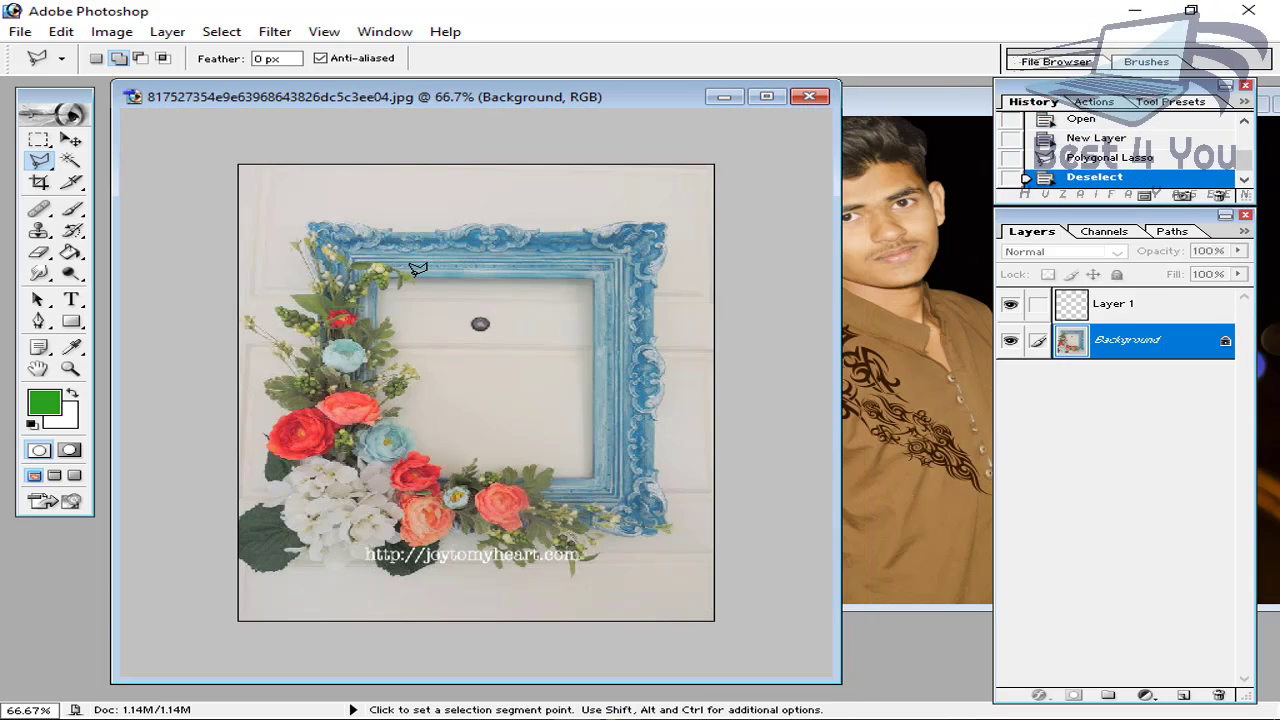
key("ctrl+plus")
key("ctrl+plus")
key("ctrl+plus")
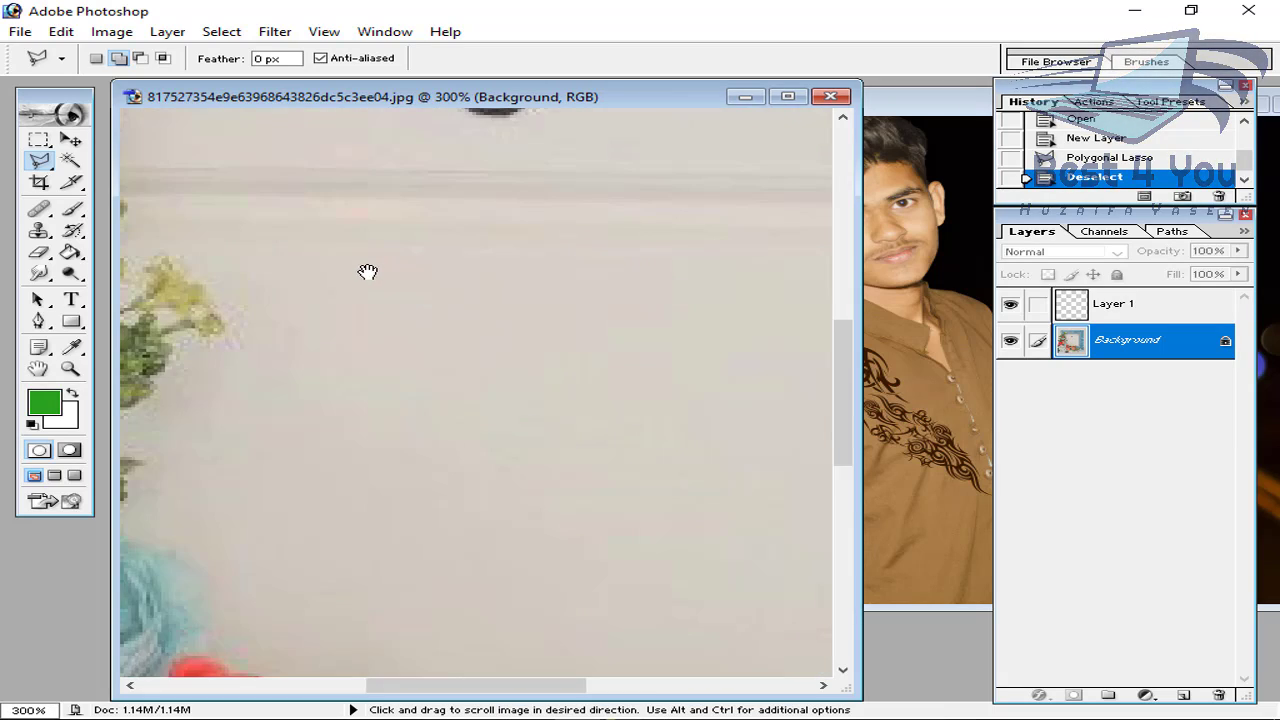
mouse_move(366, 271)
left_mouse_down()
mouse_move(470, 305)
mouse_move(426, 294)
mouse_move(423, 334)
left_mouse_up()
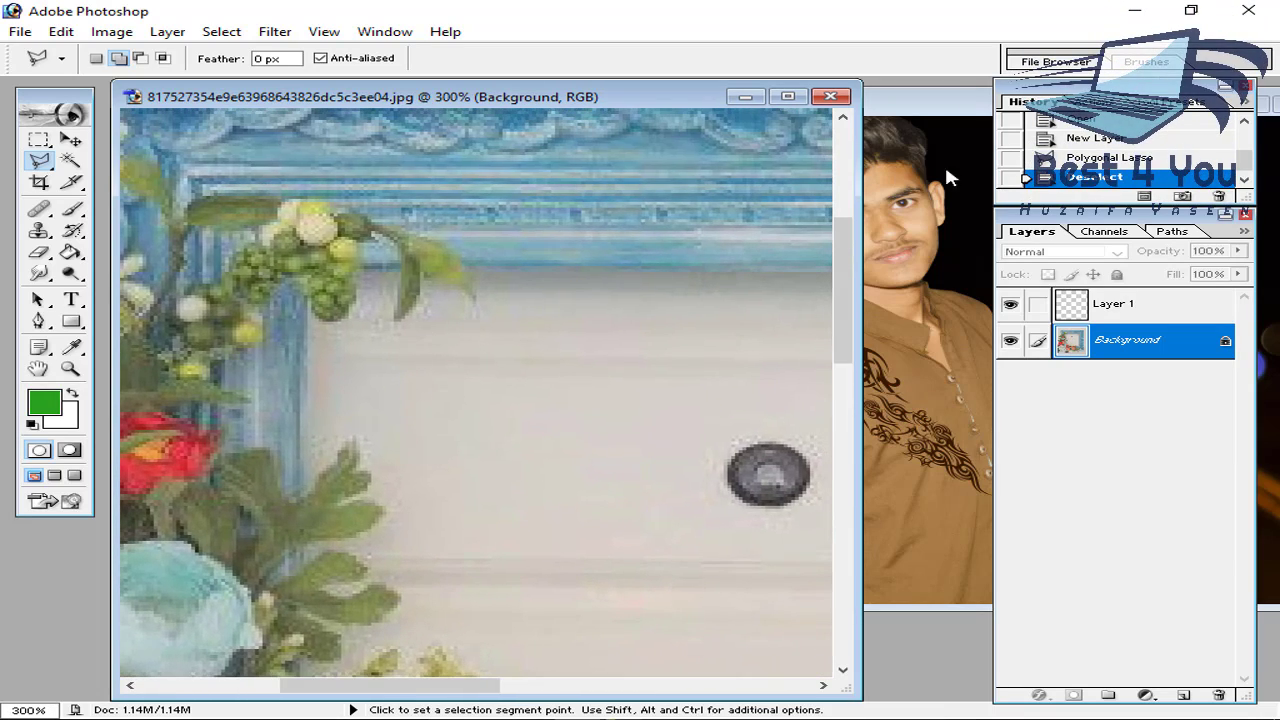
left_click(465, 266)
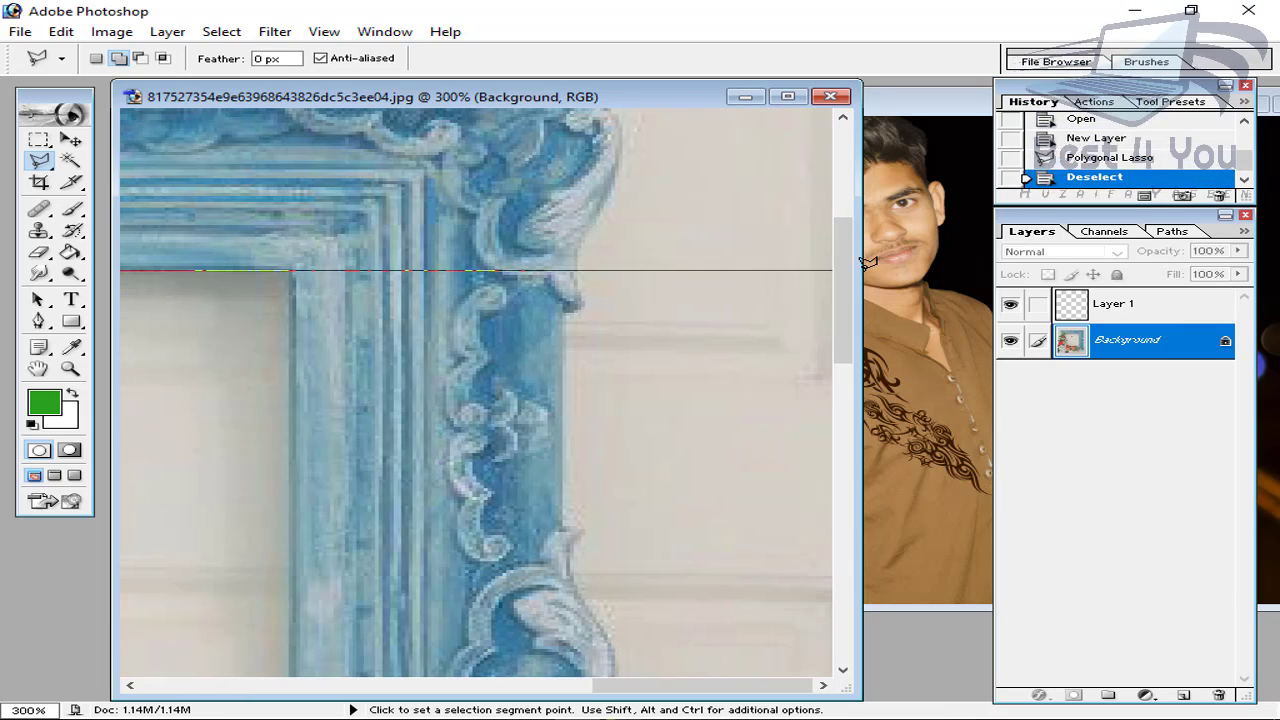
left_click(287, 269)
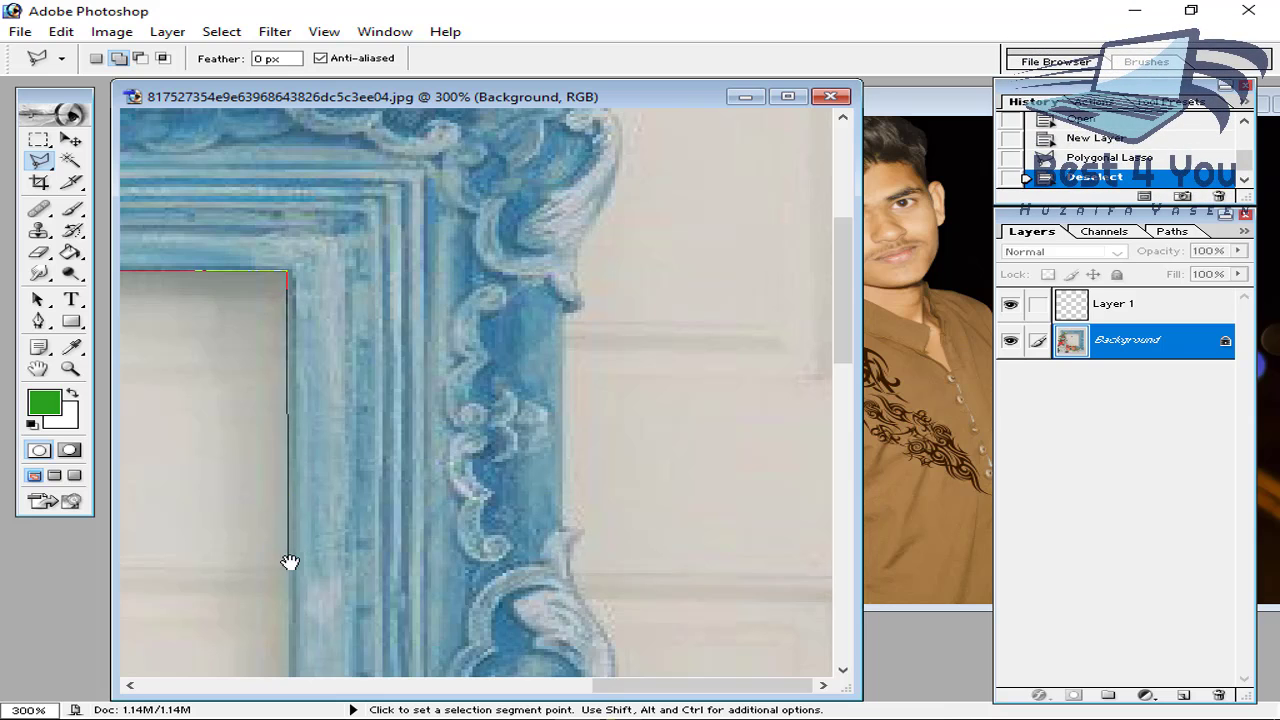
mouse_move(289, 562)
left_mouse_down()
mouse_move(306, 334)
mouse_move(371, 194)
mouse_move(423, 197)
left_mouse_up()
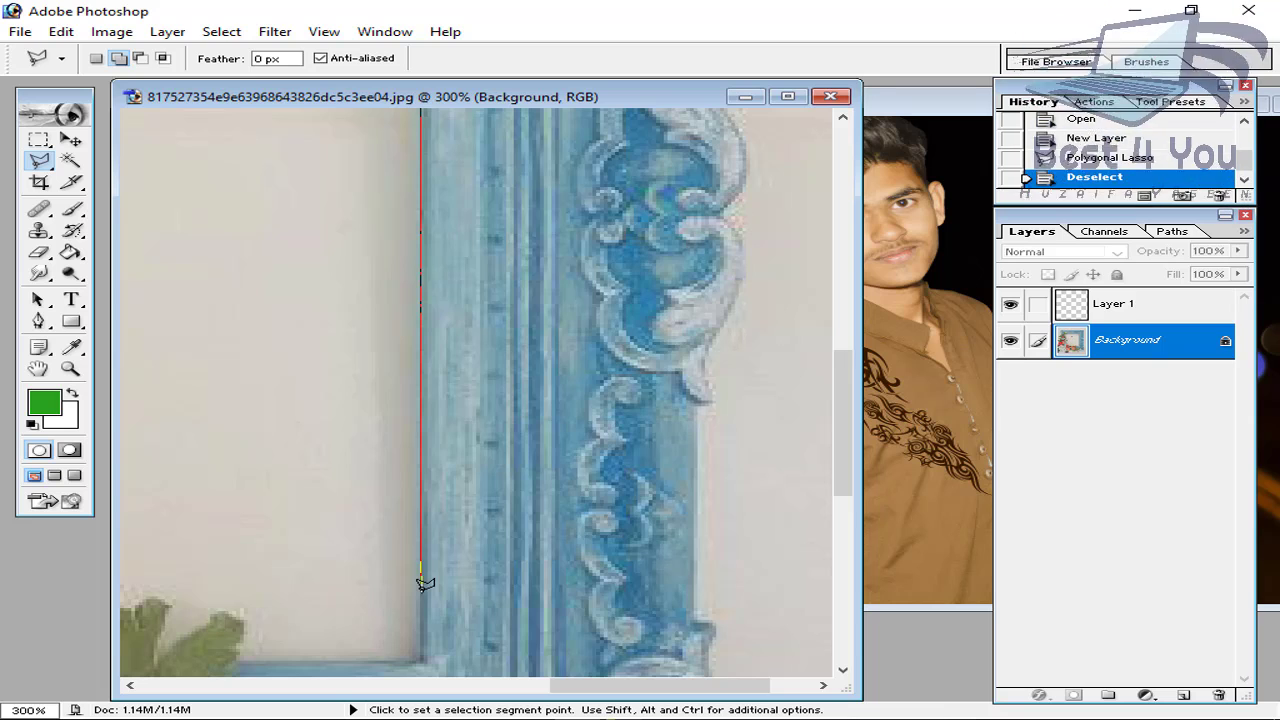
mouse_move(424, 583)
left_mouse_down()
mouse_move(409, 374)
mouse_move(429, 394)
left_mouse_up()
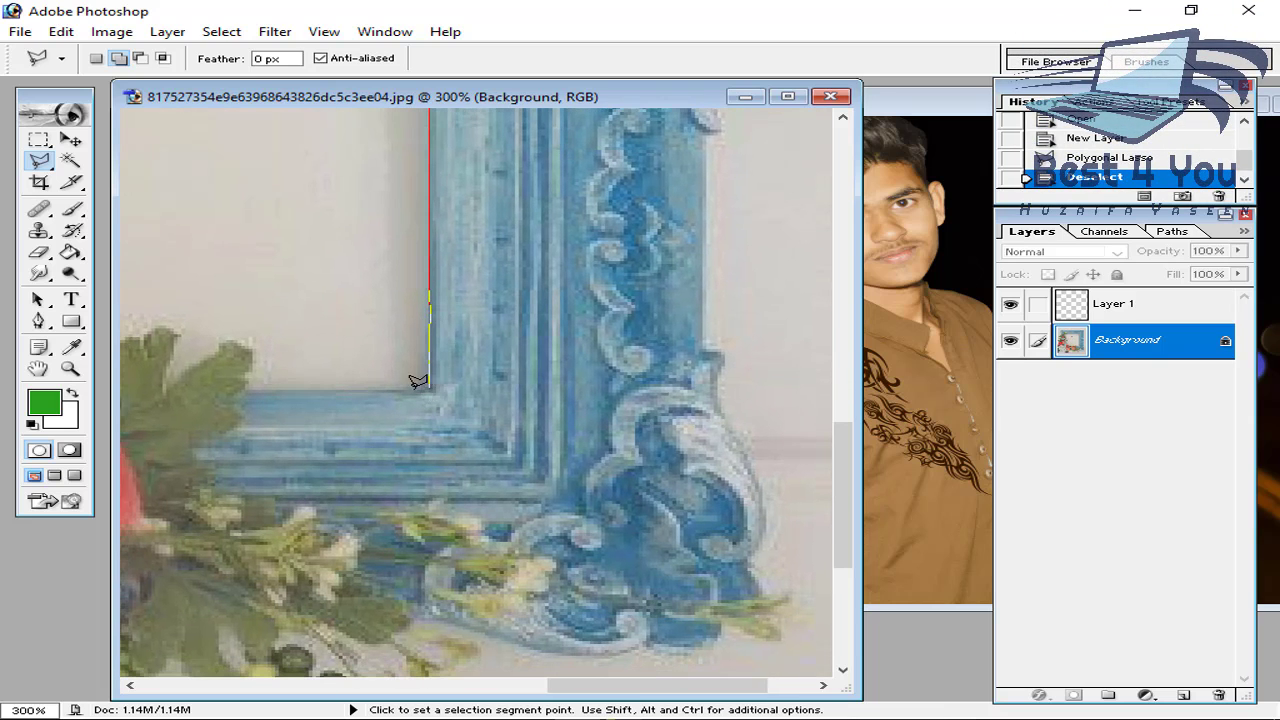
Continue the selection around the lower-right inner corner and the leaves along the opening's bottom edge, and close it.
left_click(429, 388)
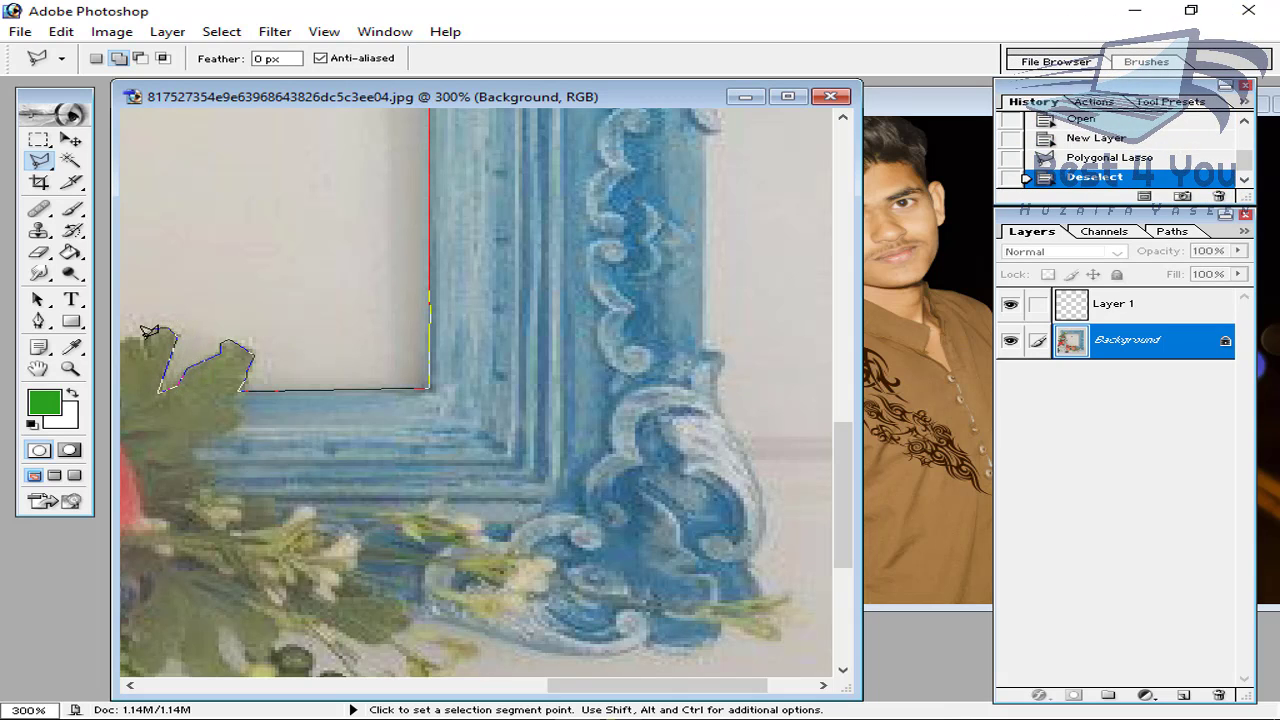
left_click_drag(141, 341, 500, 343)
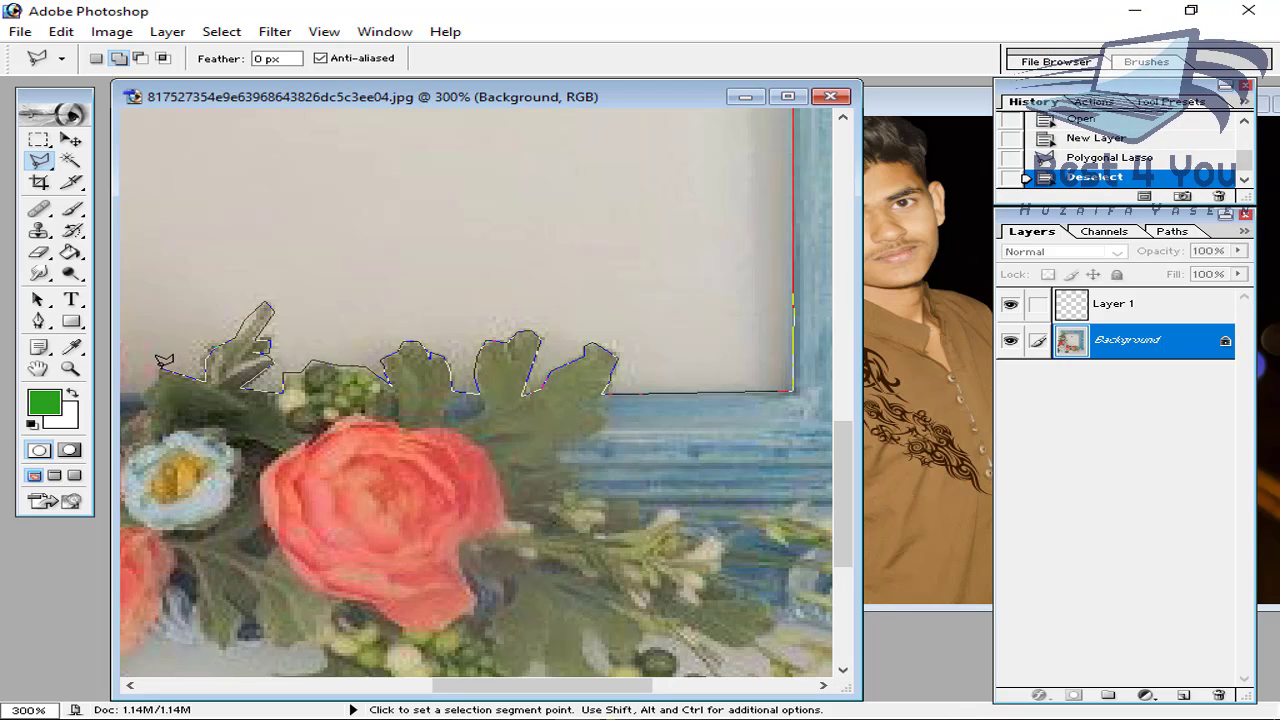
double_click(160, 364)
Begin adding the opening's remaining left part to the selection, tracing along the red flower and the light blue flower.
left_click_drag(160, 364, 495, 349)
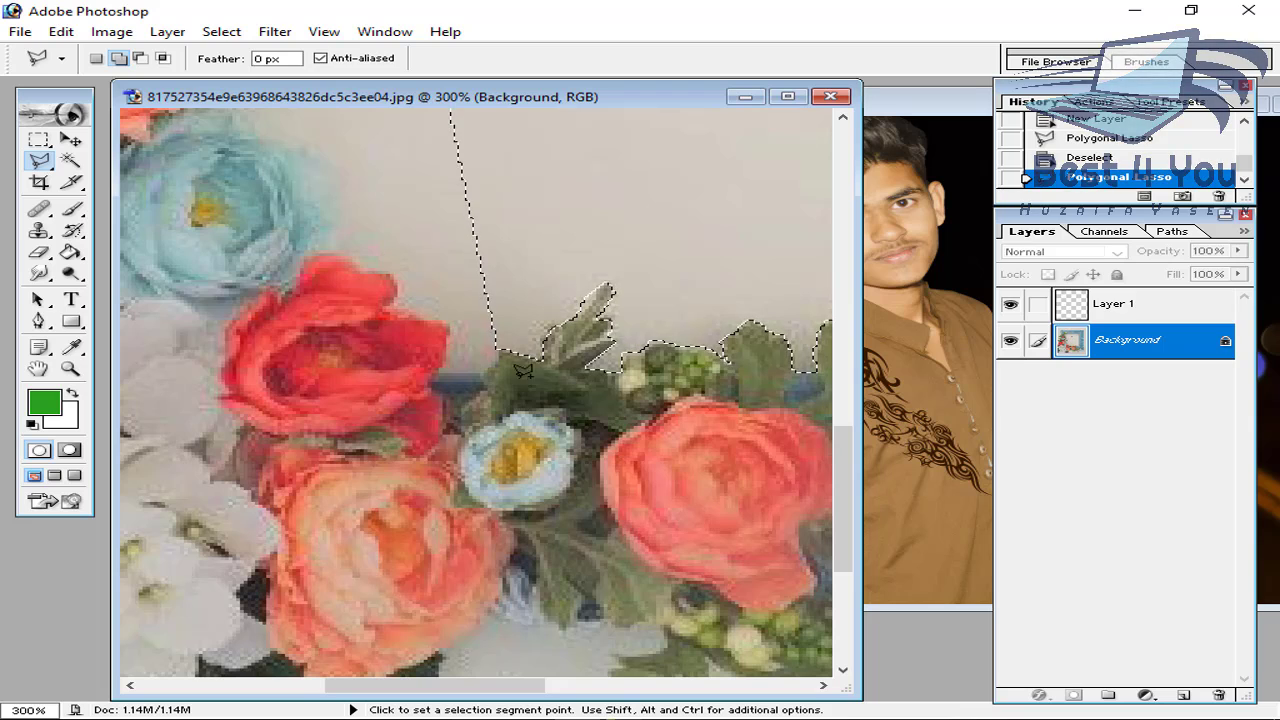
left_click(437, 370)
left_click(448, 363)
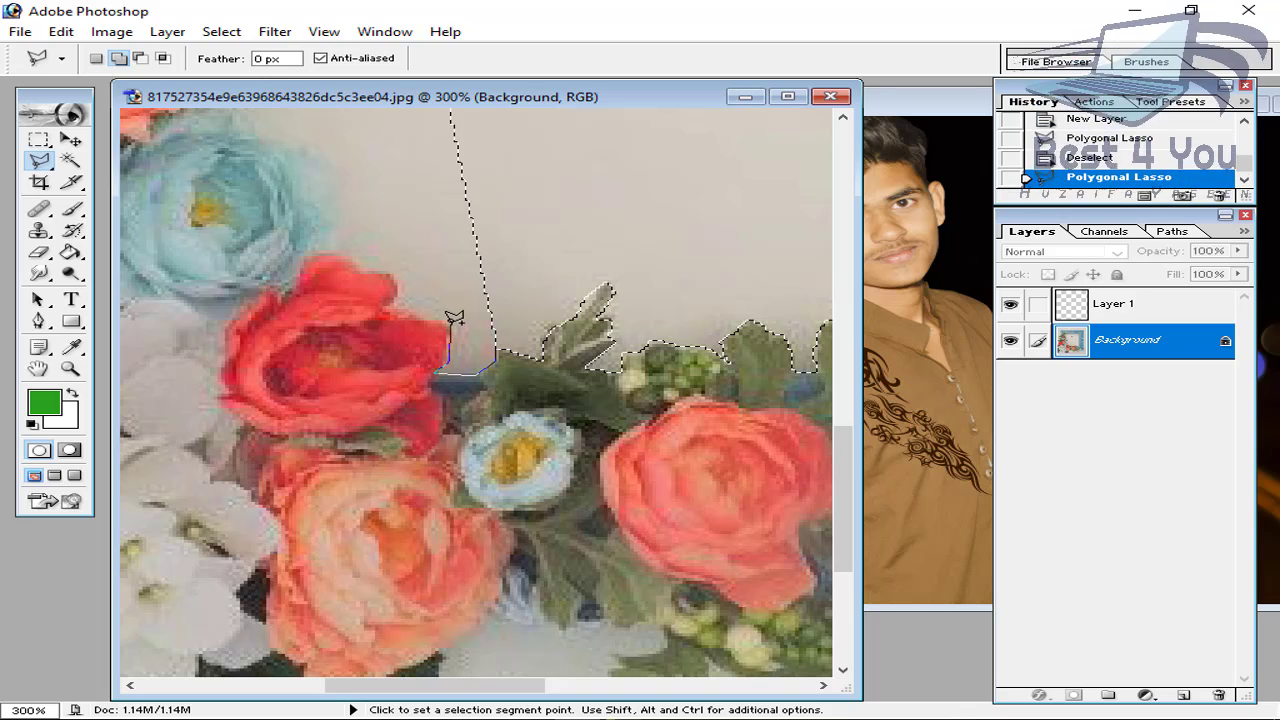
left_click(450, 324)
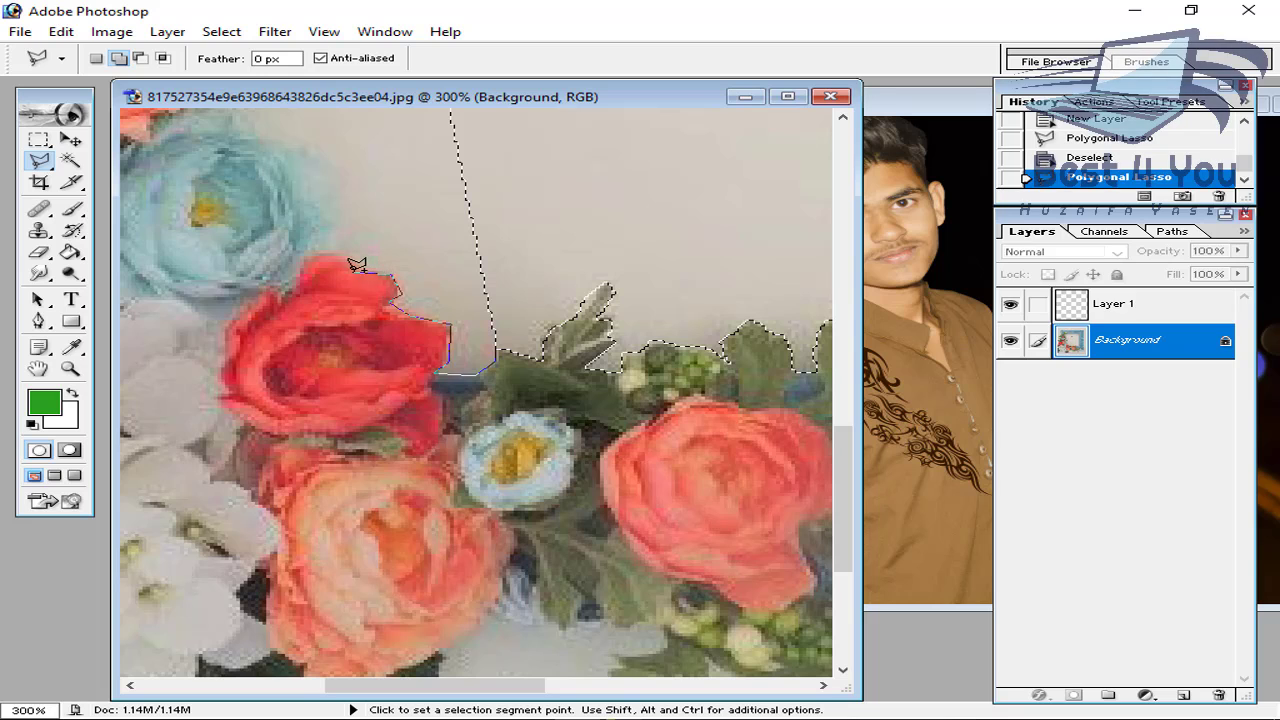
left_click(331, 238)
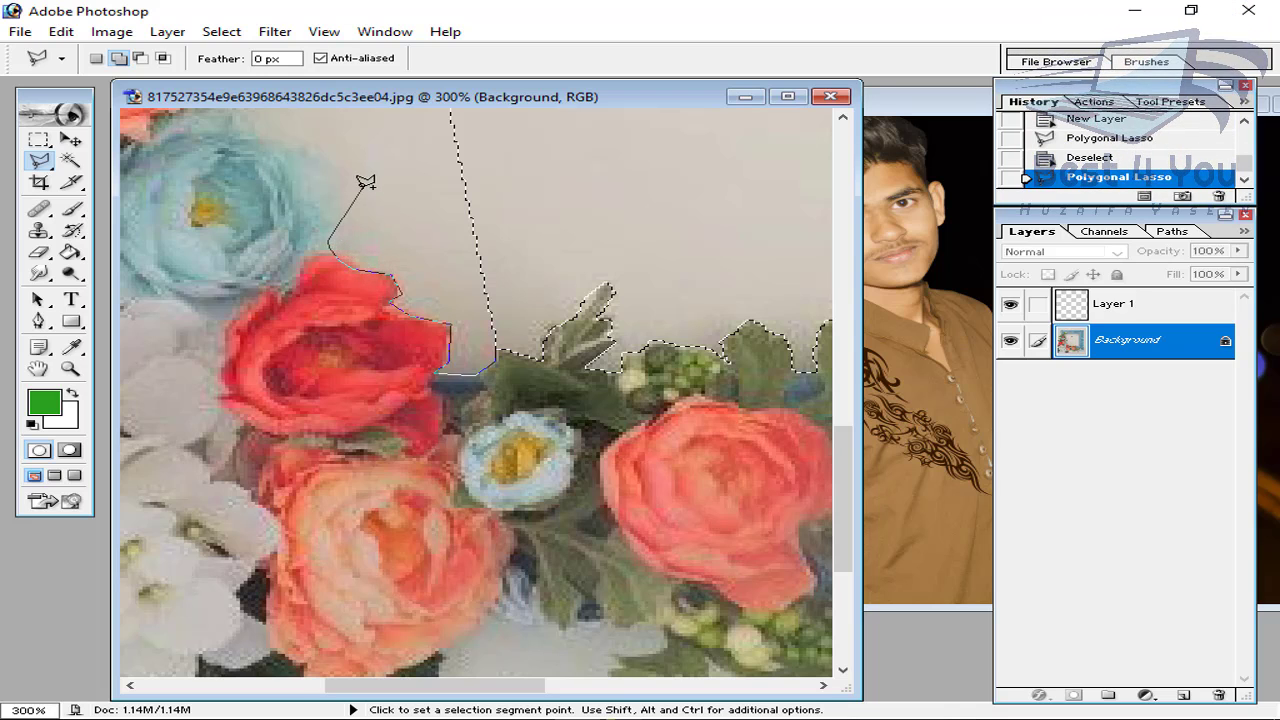
left_click(317, 149)
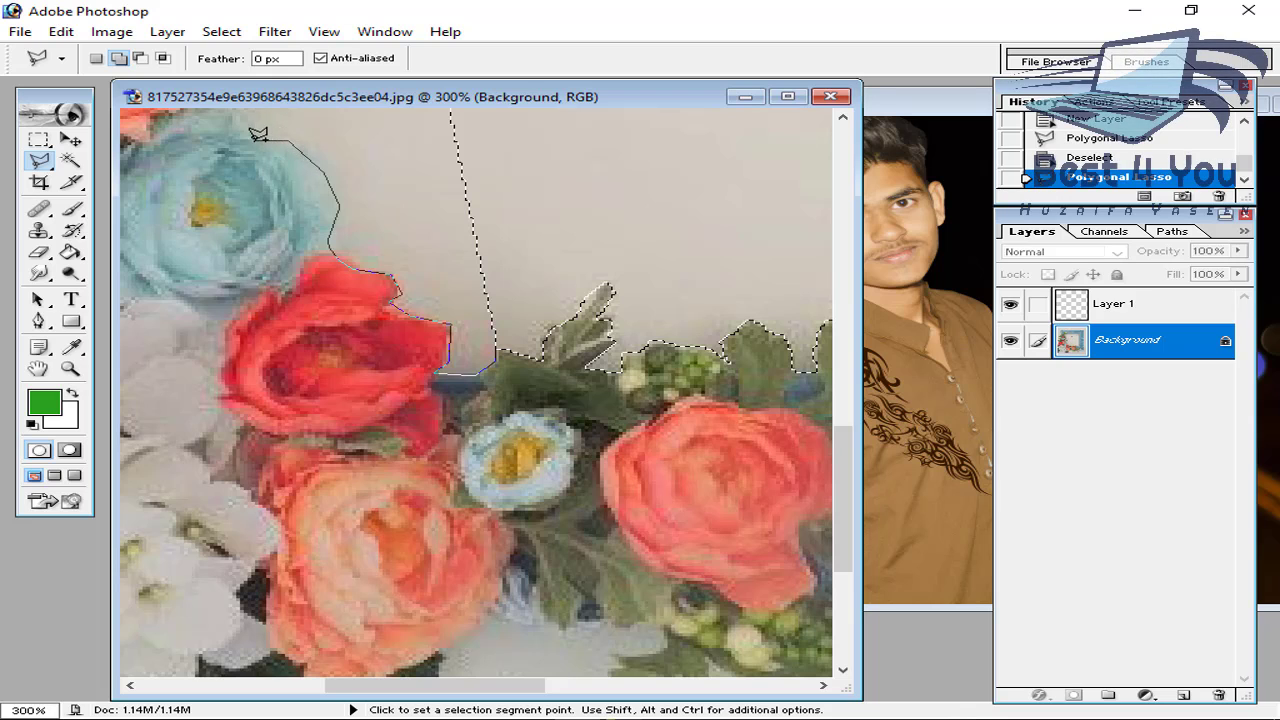
Continue the outline up the opening's left side, around the berries, small yellow flowers and green leaves.
mouse_move(259, 134)
left_mouse_down()
mouse_move(314, 471)
mouse_move(322, 456)
left_mouse_up()
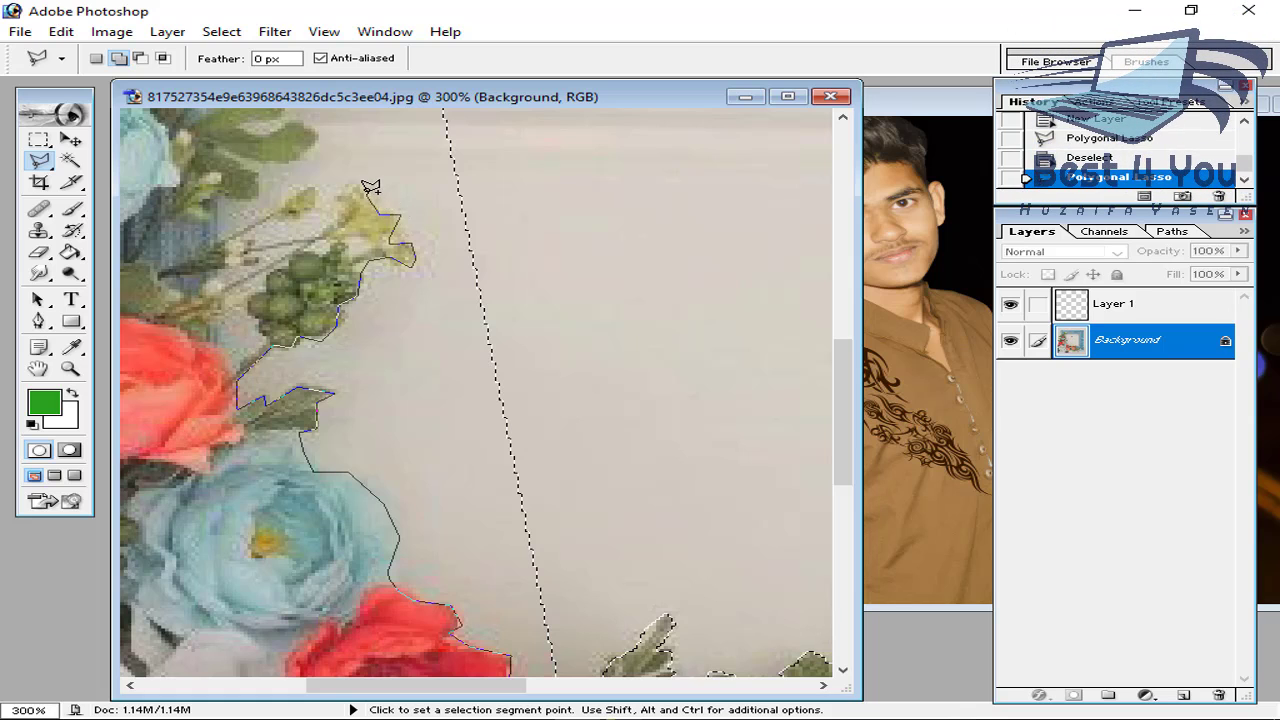
key("space")
left_click_drag(339, 202, 367, 619)
left_click(340, 515)
left_click(339, 415)
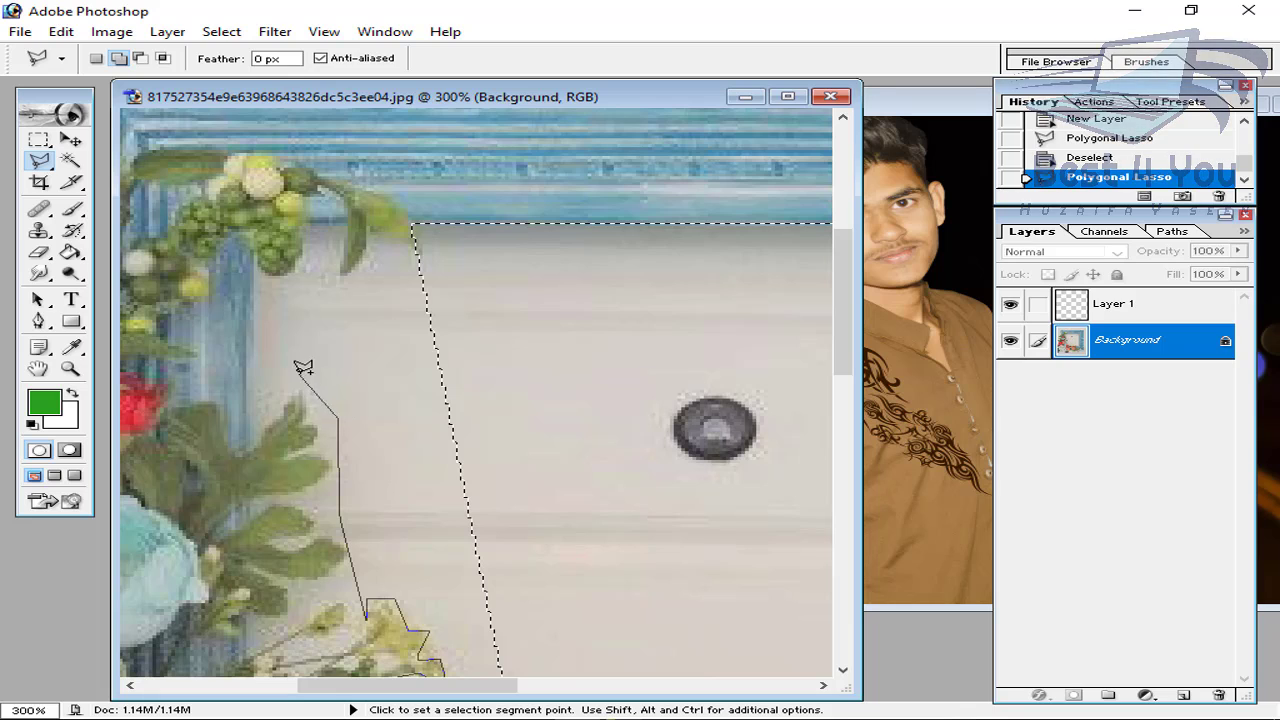
left_click(295, 378)
left_click(255, 408)
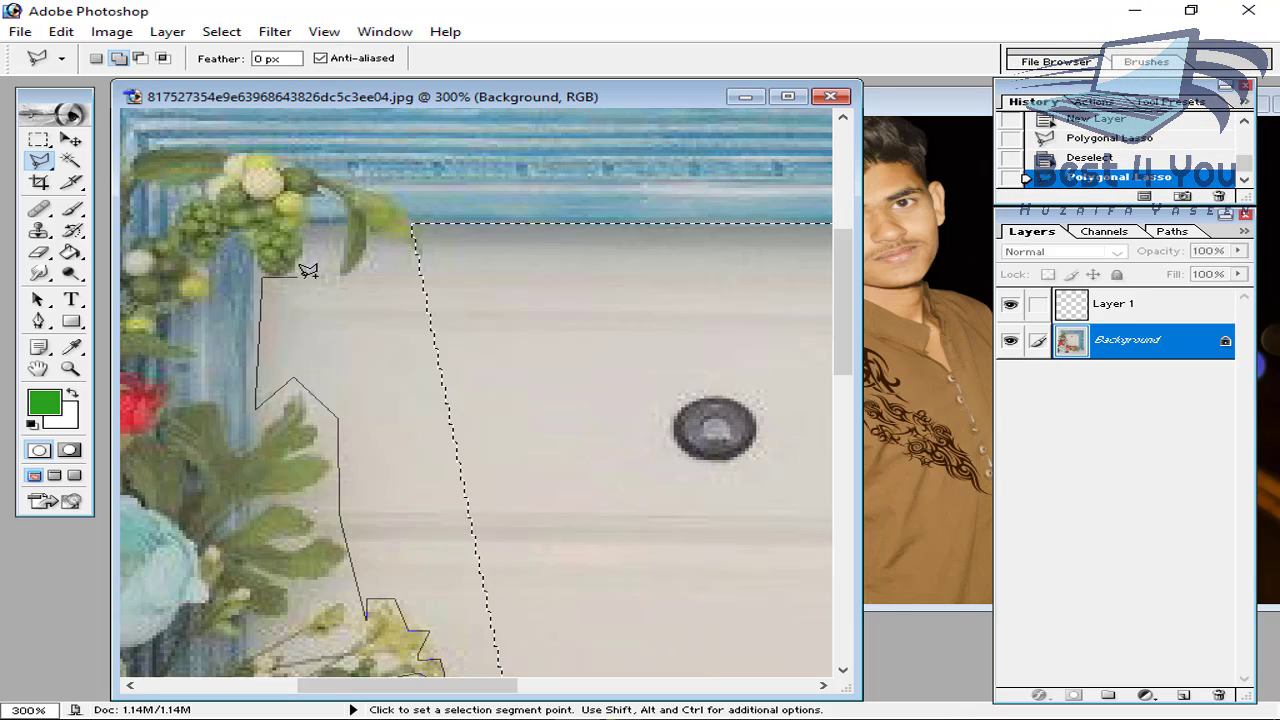
Trace around the hanging leaf at the opening's upper-left corner and close the outline to complete the added selection.
left_click(348, 224)
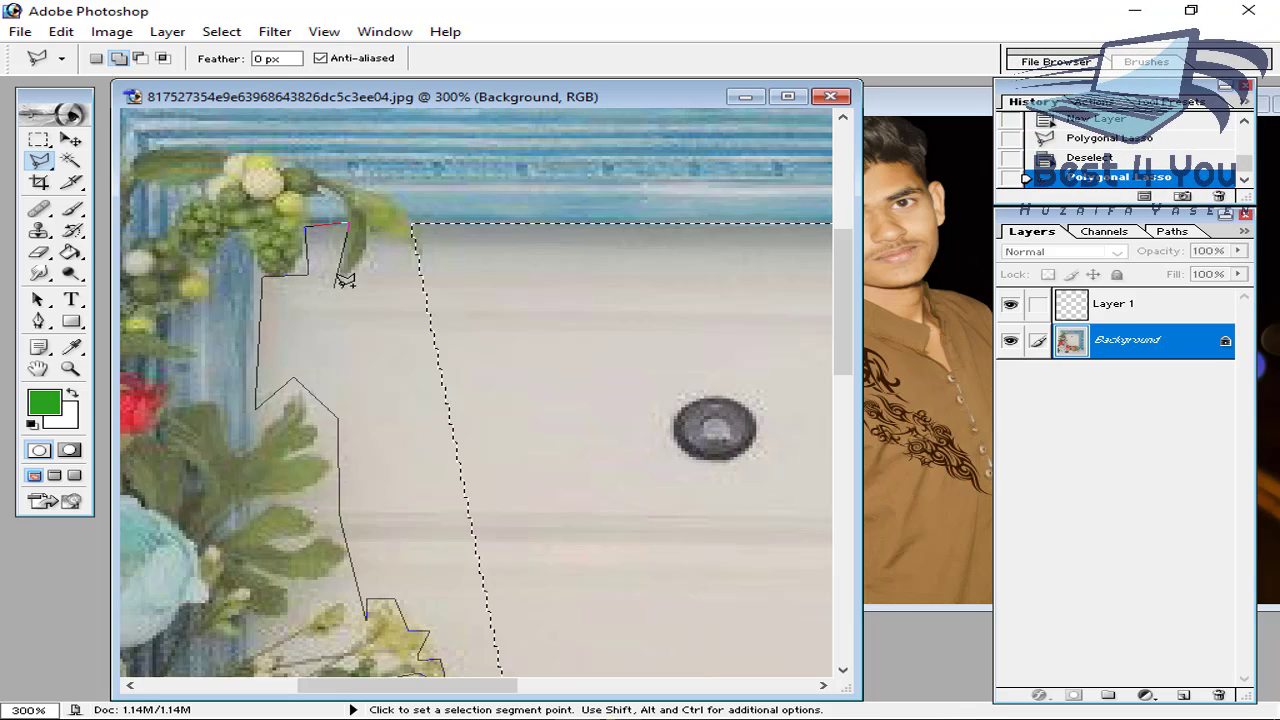
left_click(350, 278)
left_click(401, 214)
left_click(480, 214)
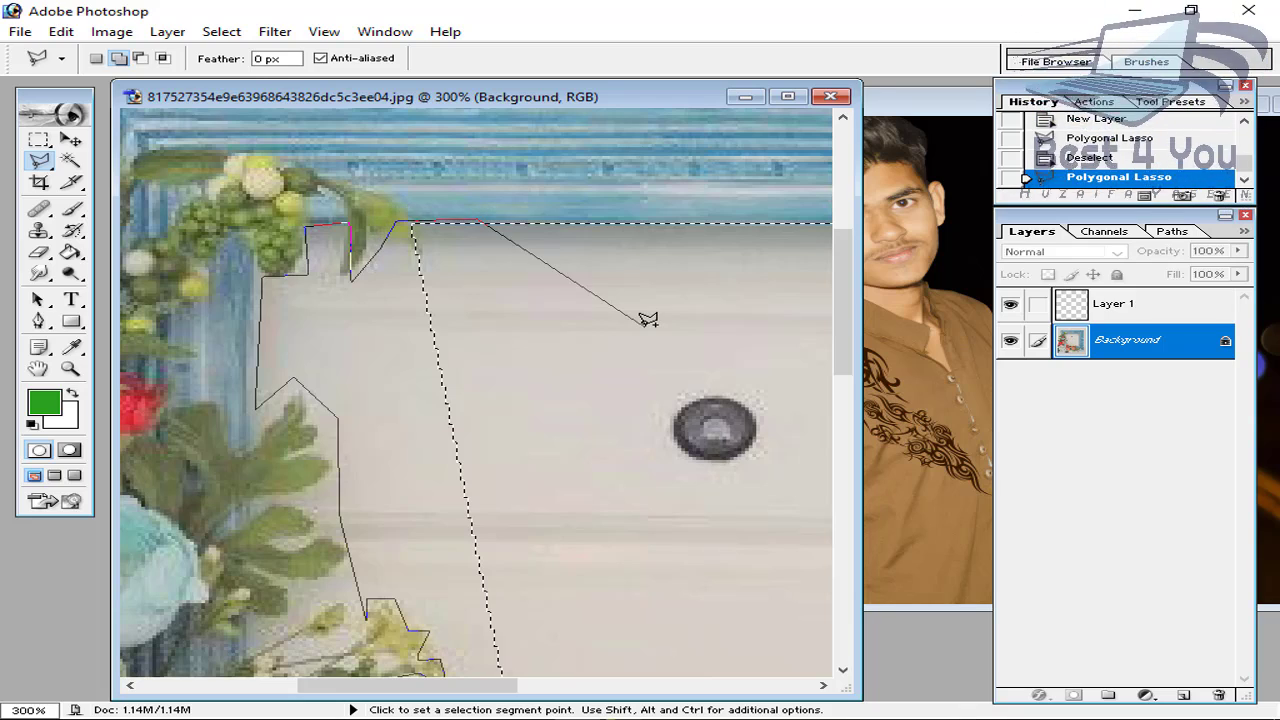
double_click(647, 320)
Cut the selected area inside the frame out of the Background layer.
key("ctrl+minus")
key("ctrl+minus")
key("ctrl+minus")
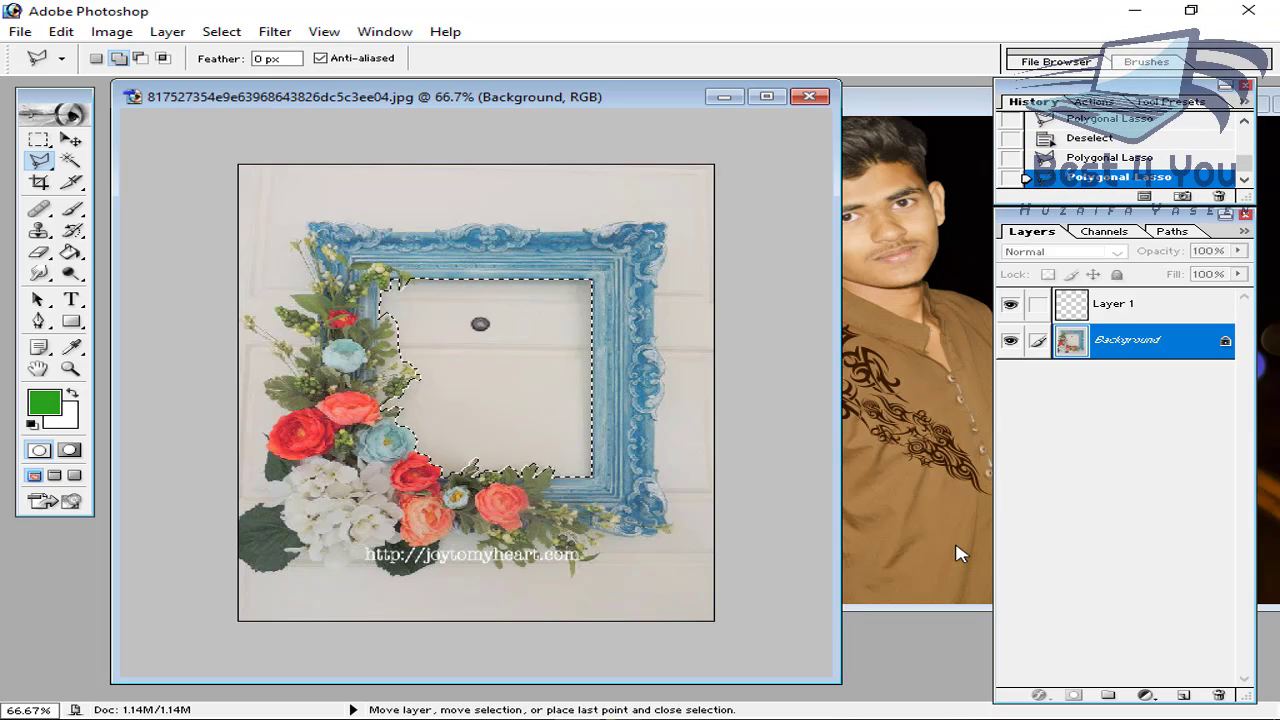
key("ctrl+x")
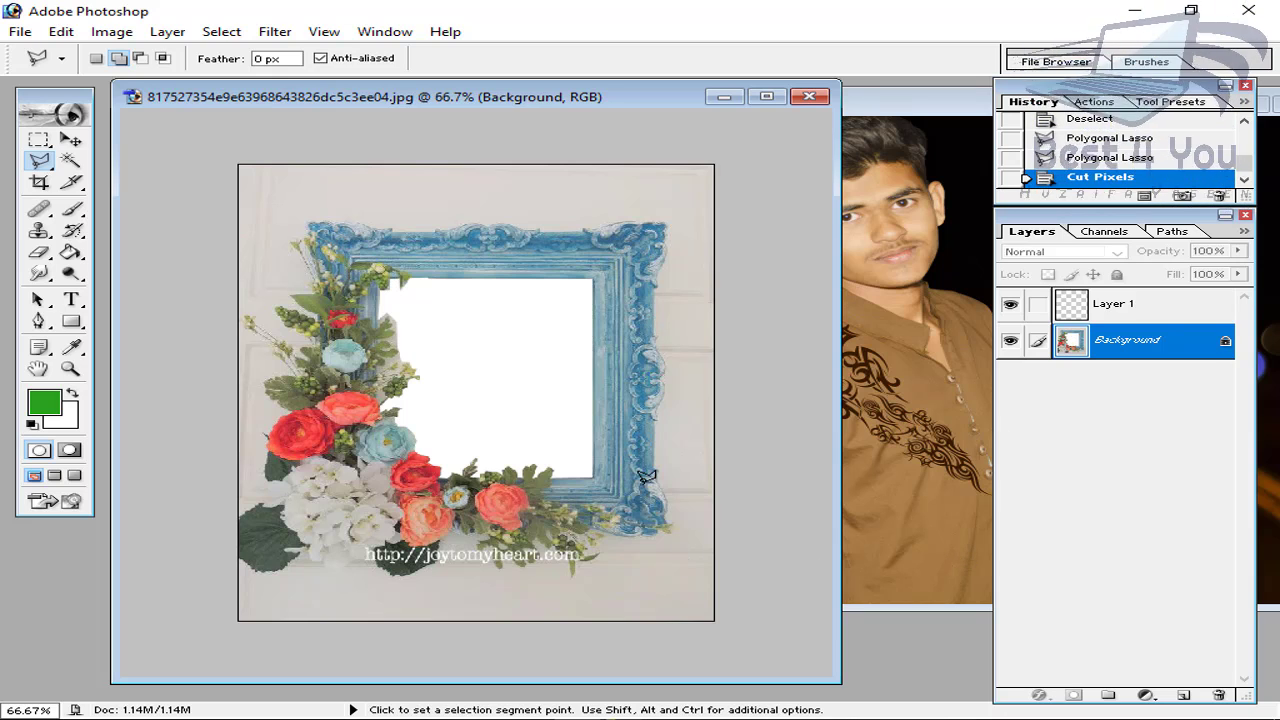
Convert the Background to a regular layer named Layer 0, place it above Layer 1, and make Layer 1 active.
left_click_drag(1156, 312, 1096, 347)
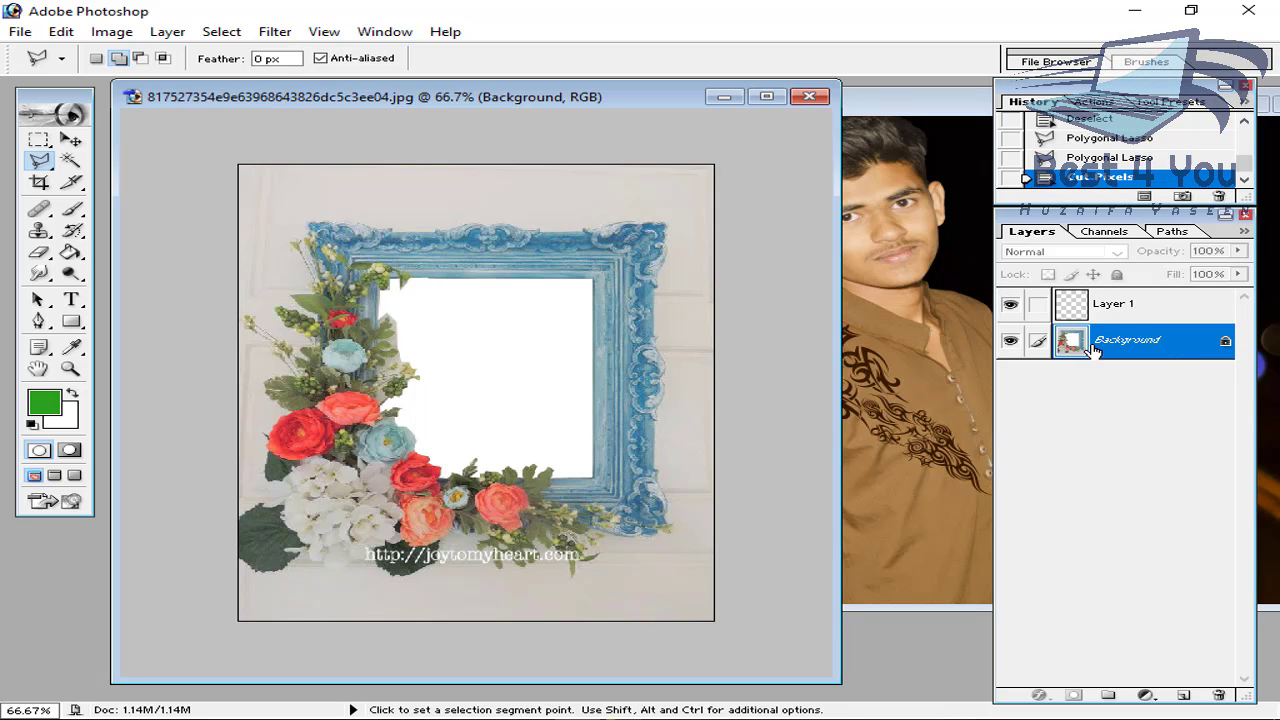
double_click(1095, 340)
left_click(814, 335)
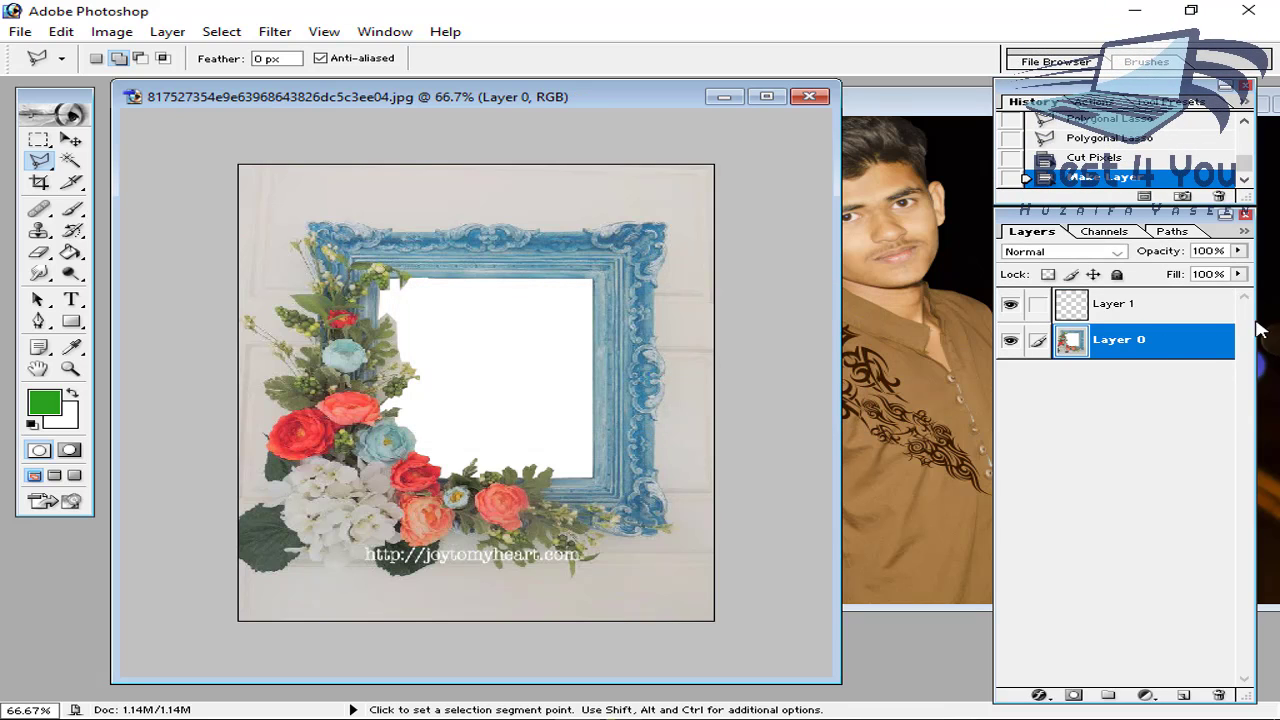
left_click_drag(1164, 350, 1145, 305)
left_click(1118, 345)
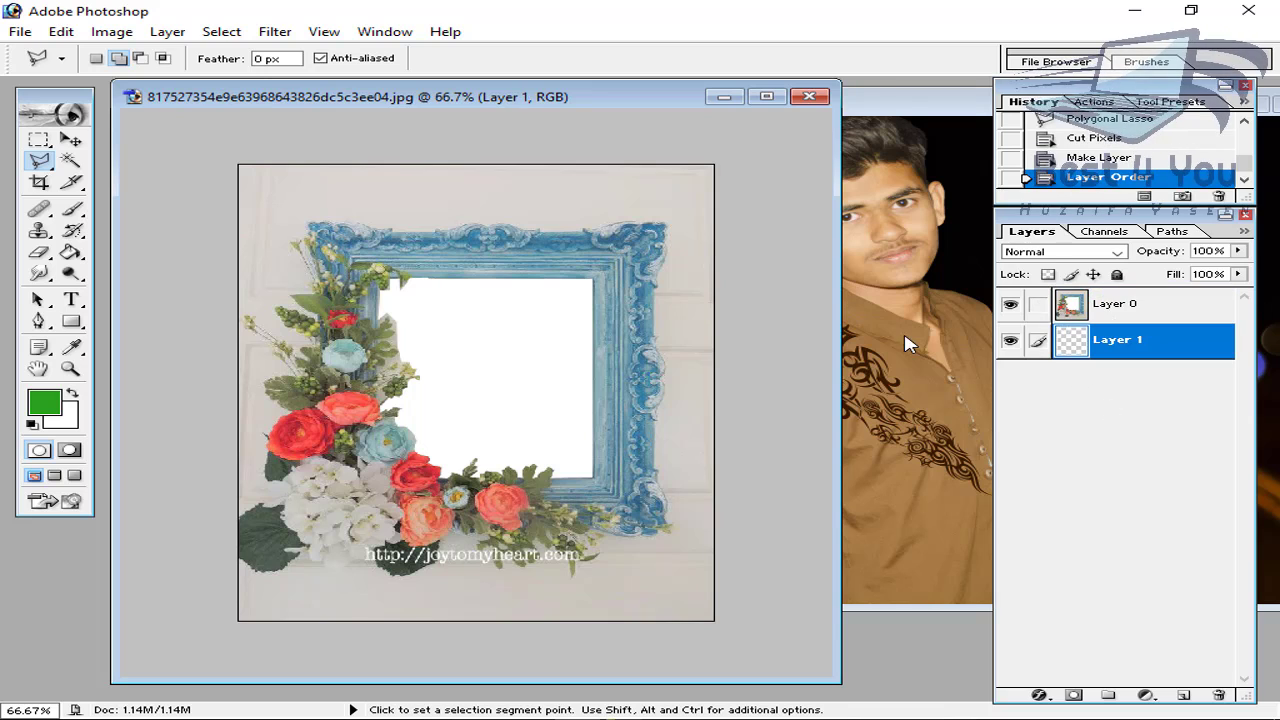
Copy the portrait photo into the frame document twice with the Move tool, beneath the frame layer.
left_click(910, 344)
left_click(71, 139)
left_click_drag(466, 186, 323, 229)
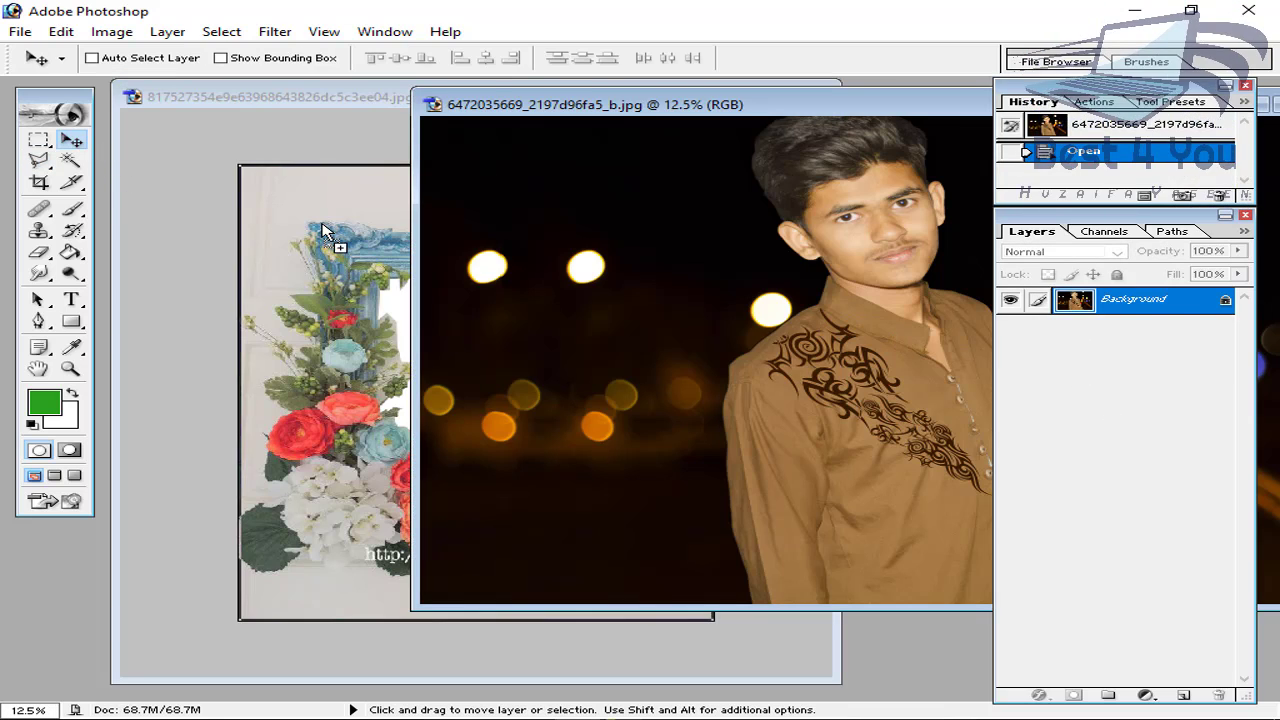
left_click(895, 248)
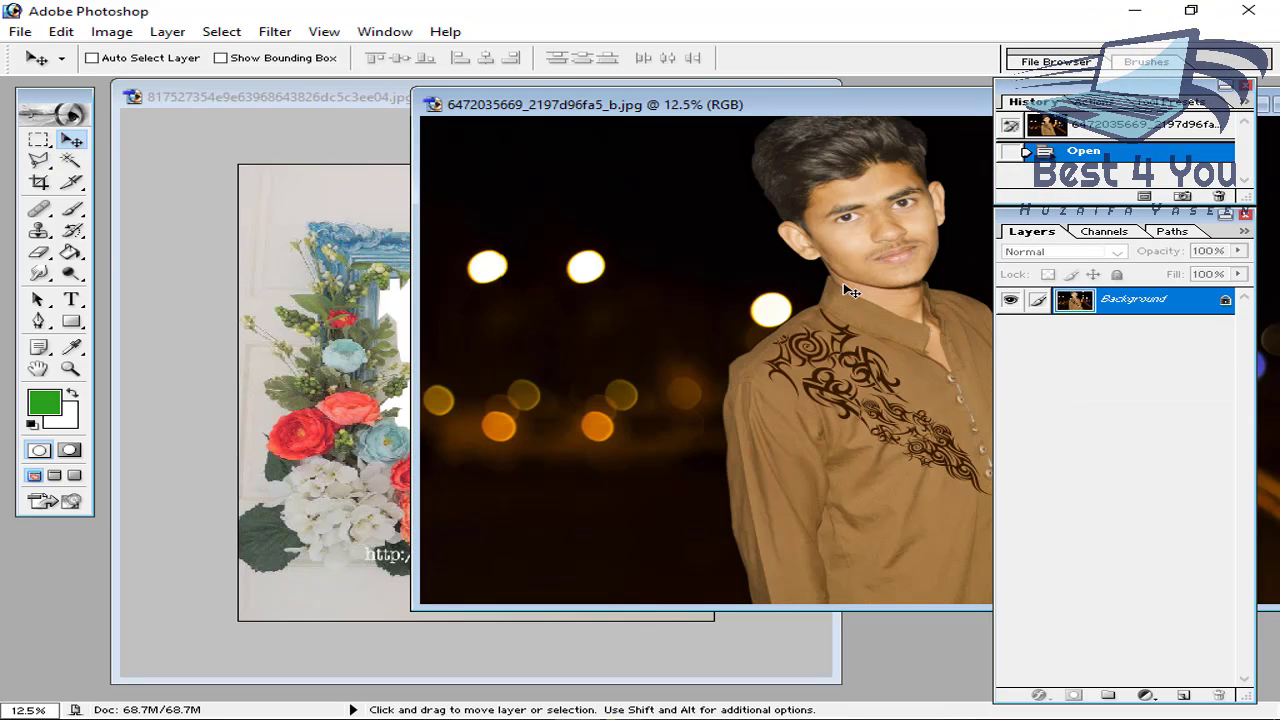
left_click_drag(427, 298, 396, 308)
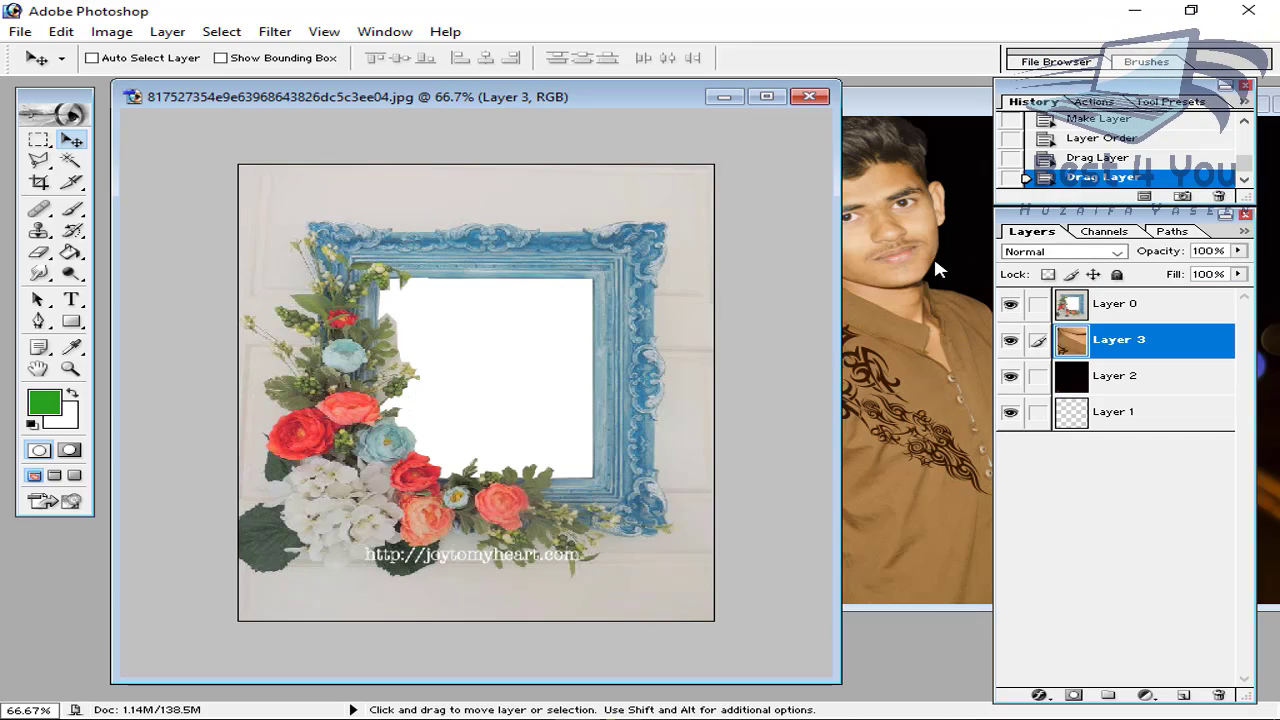
Delete the surplus photo copy on Layer 2 and nudge the photo on Layer 3 slightly, ending with Layer 0 active.
left_click(1186, 379)
left_click(1218, 694)
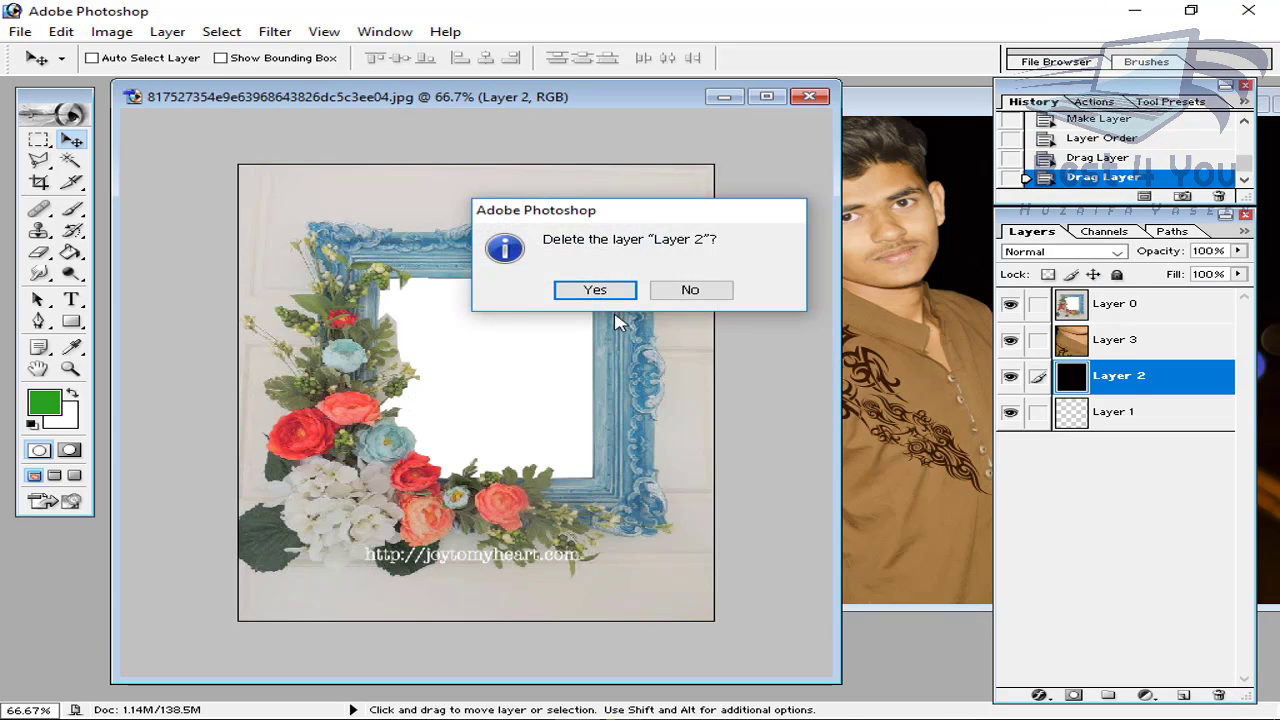
left_click(601, 290)
left_click(1033, 342)
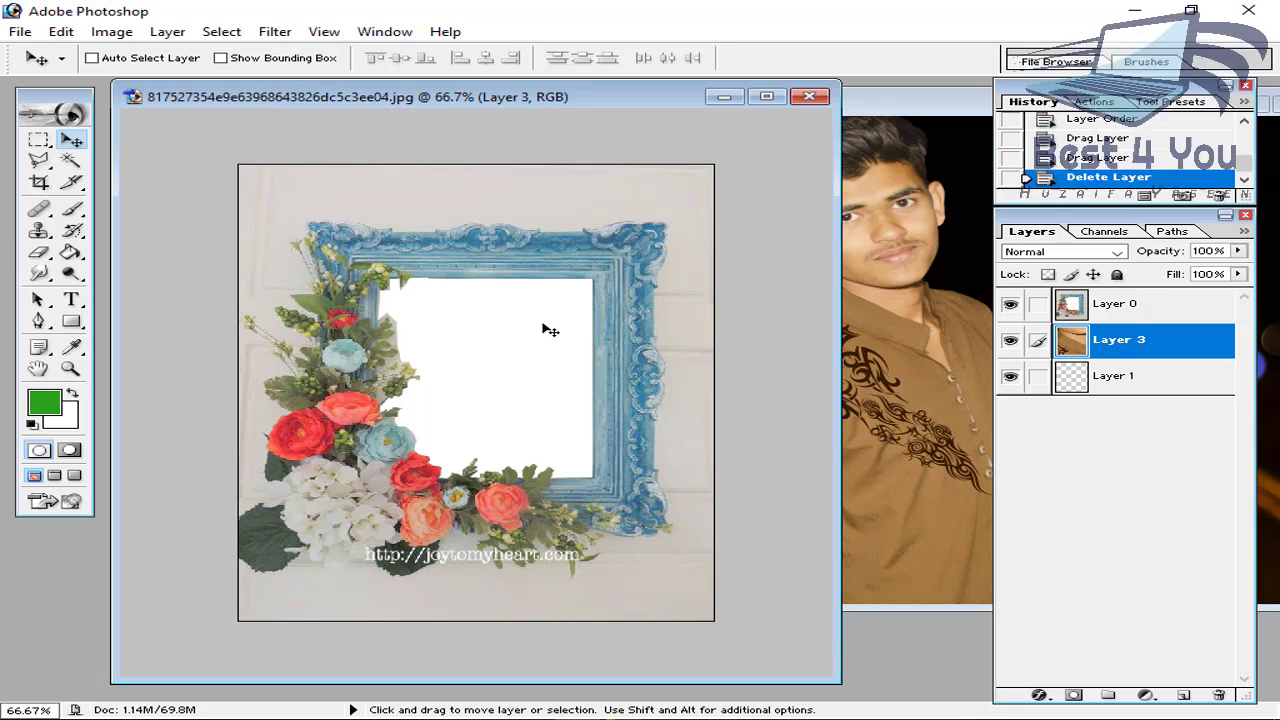
left_click_drag(523, 362, 530, 362)
left_click(1120, 306)
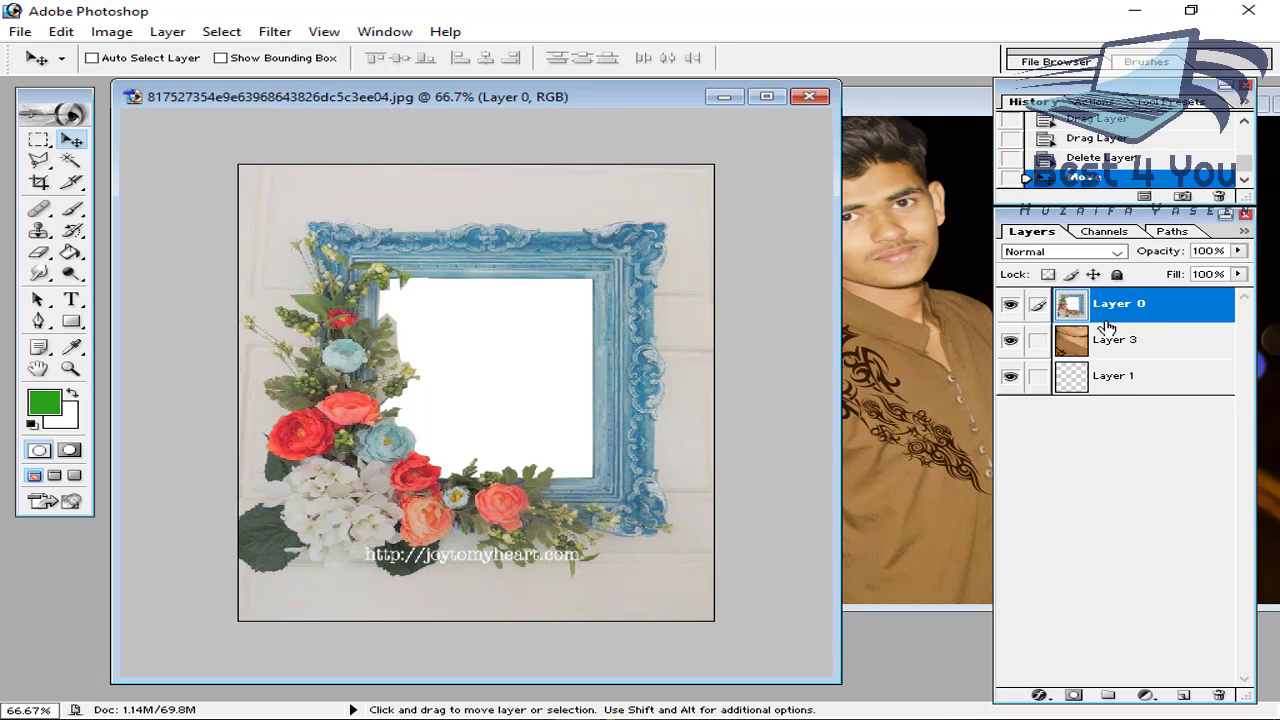
Step the document history back to the completed Polygonal Lasso selection of the frame opening, before its pixels were cut.
left_click(1085, 161)
scroll(1096, 168, "up", 2)
left_click(1094, 158)
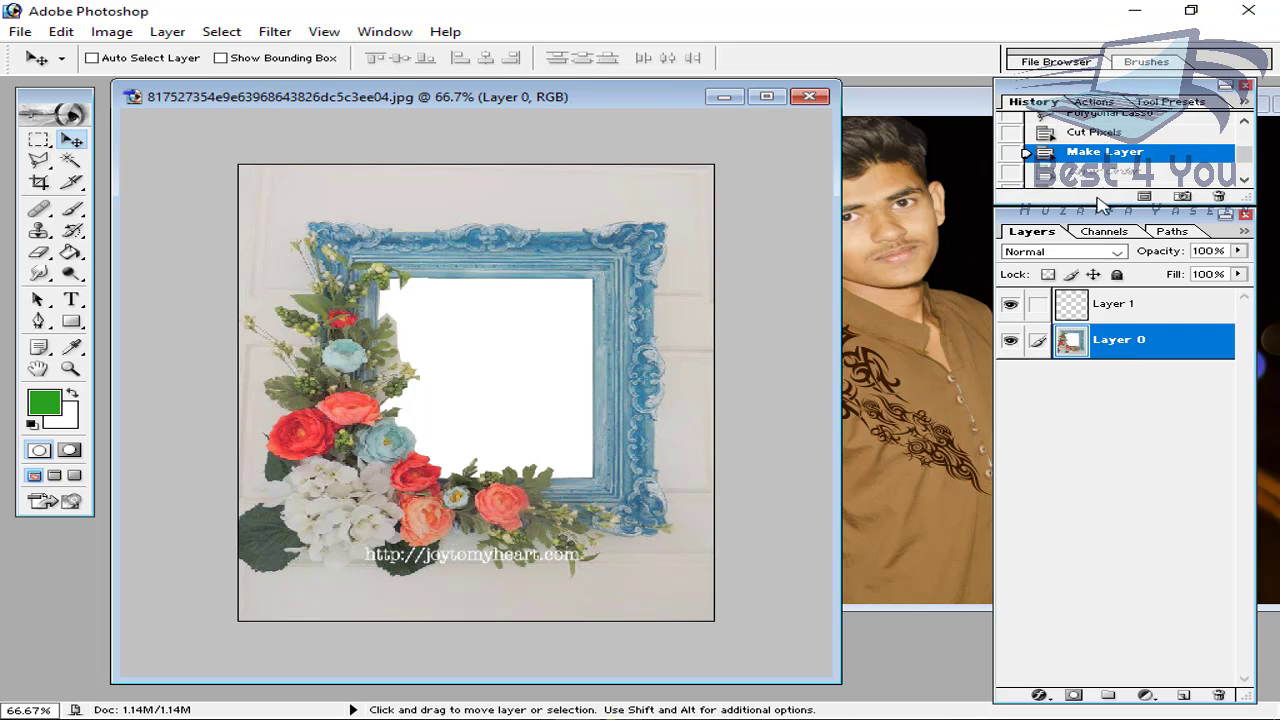
left_click(1094, 132)
scroll(1100, 150, "up", 2)
left_click(1110, 165)
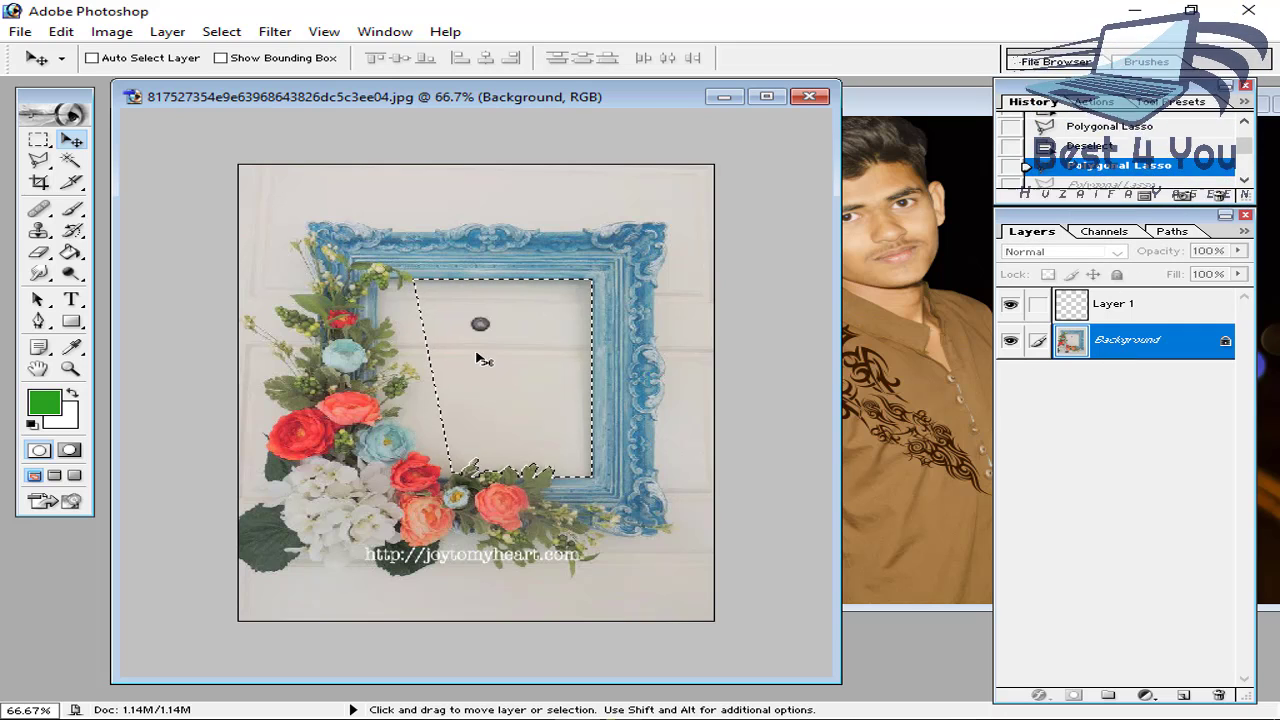
scroll(1102, 165, "down", 2)
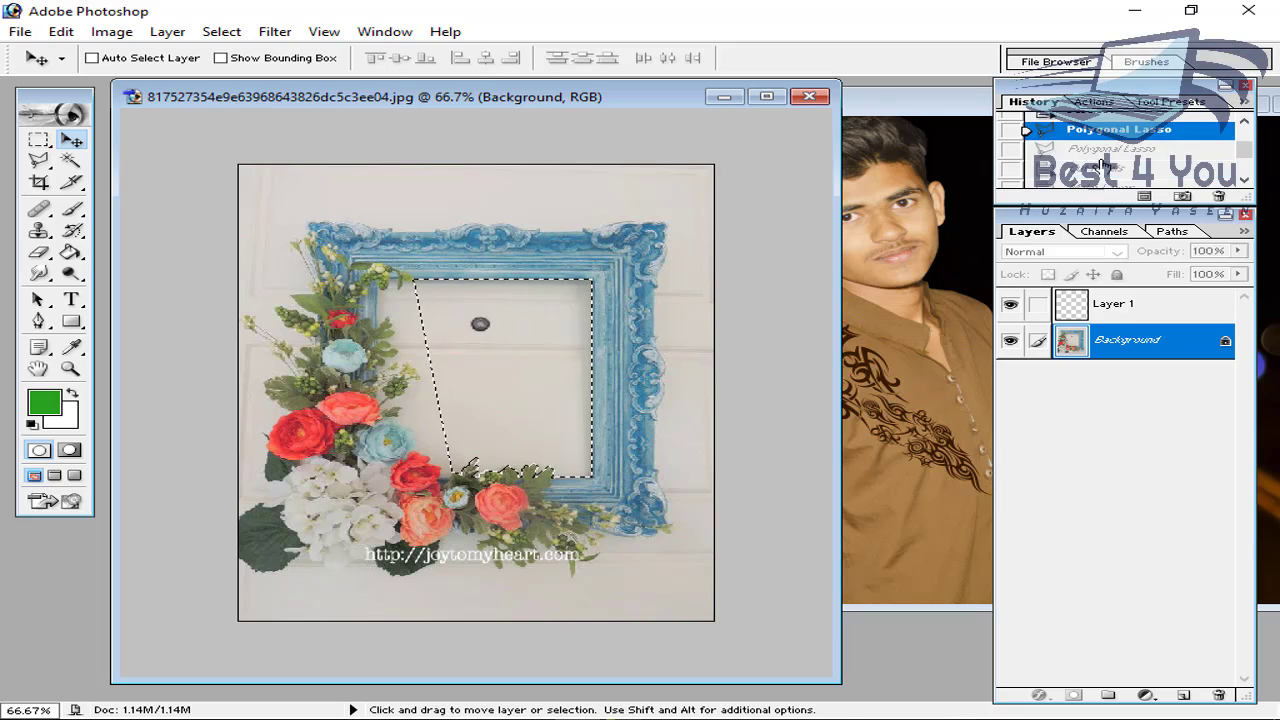
left_click(1104, 150)
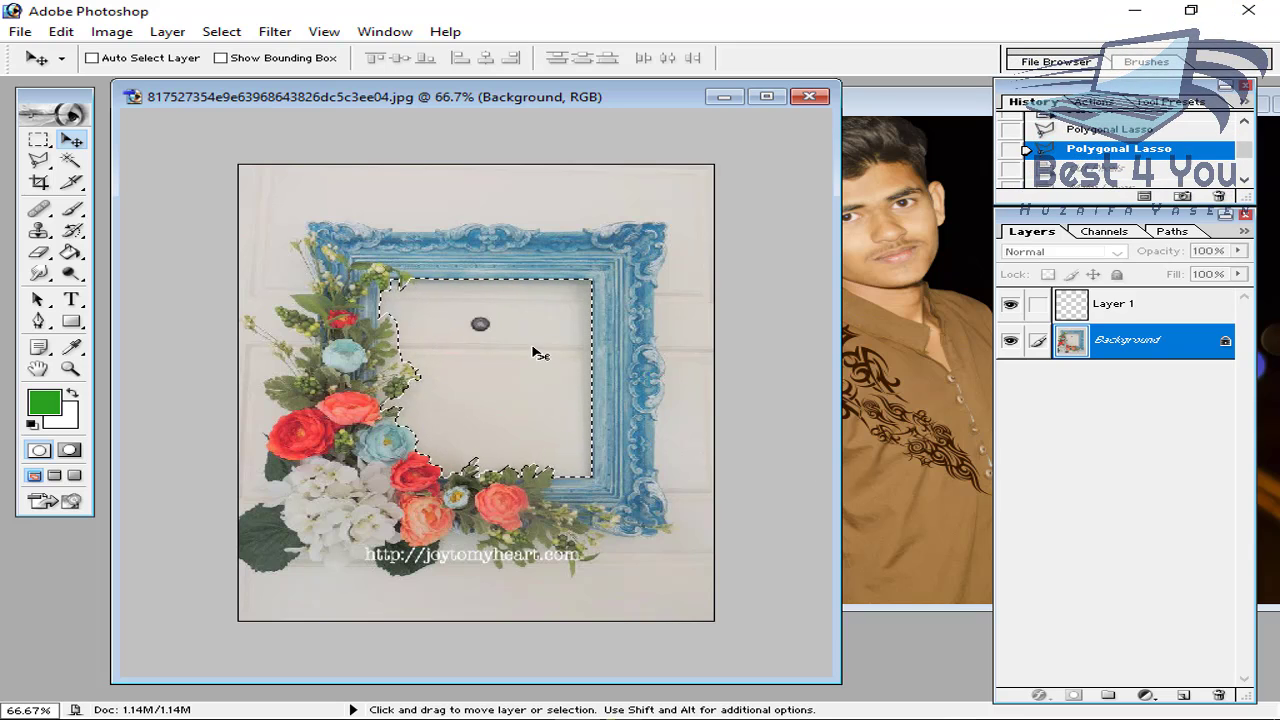
Convert the Background to a regular layer named Layer 0 and delete the selected area inside the frame.
double_click(1226, 343)
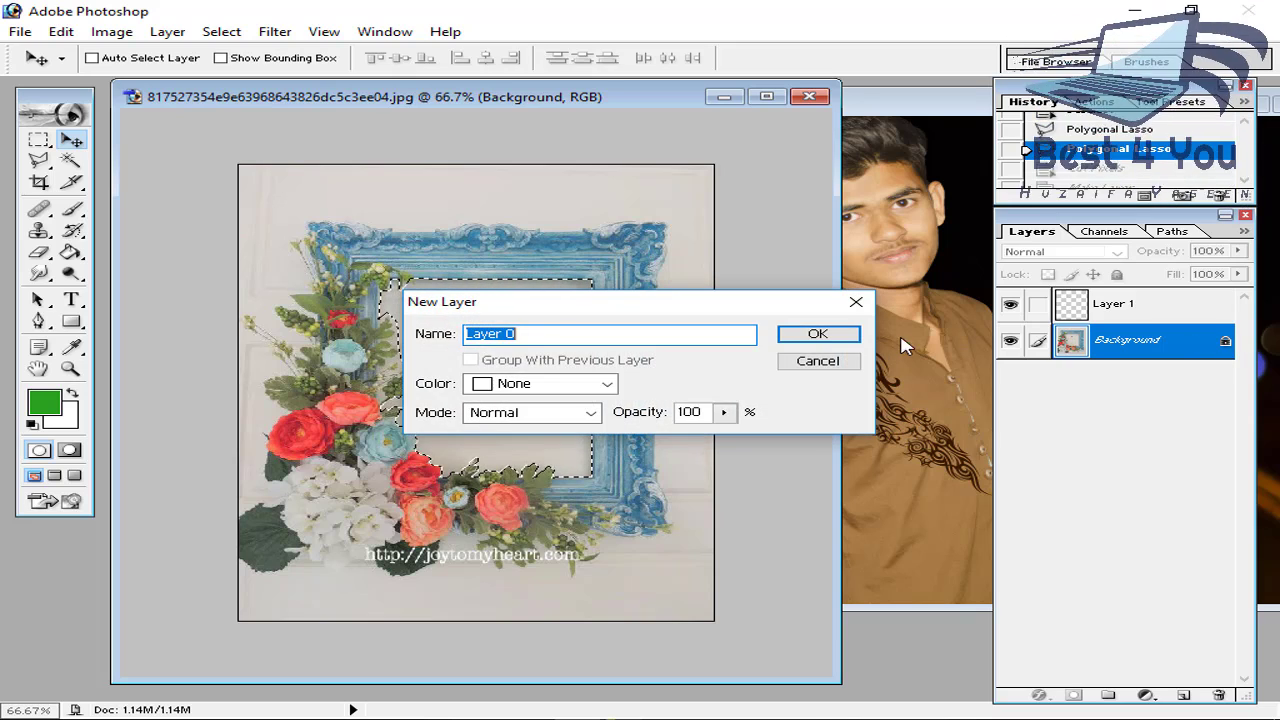
left_click(812, 337)
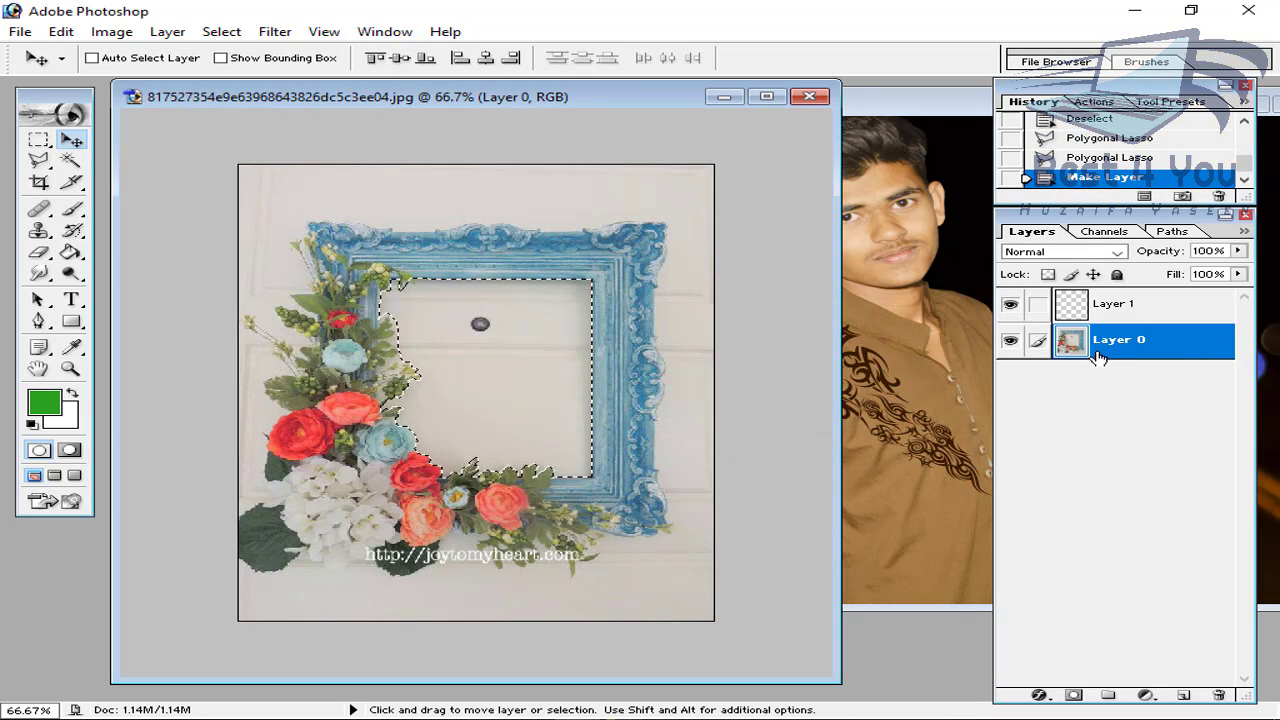
key("Delete")
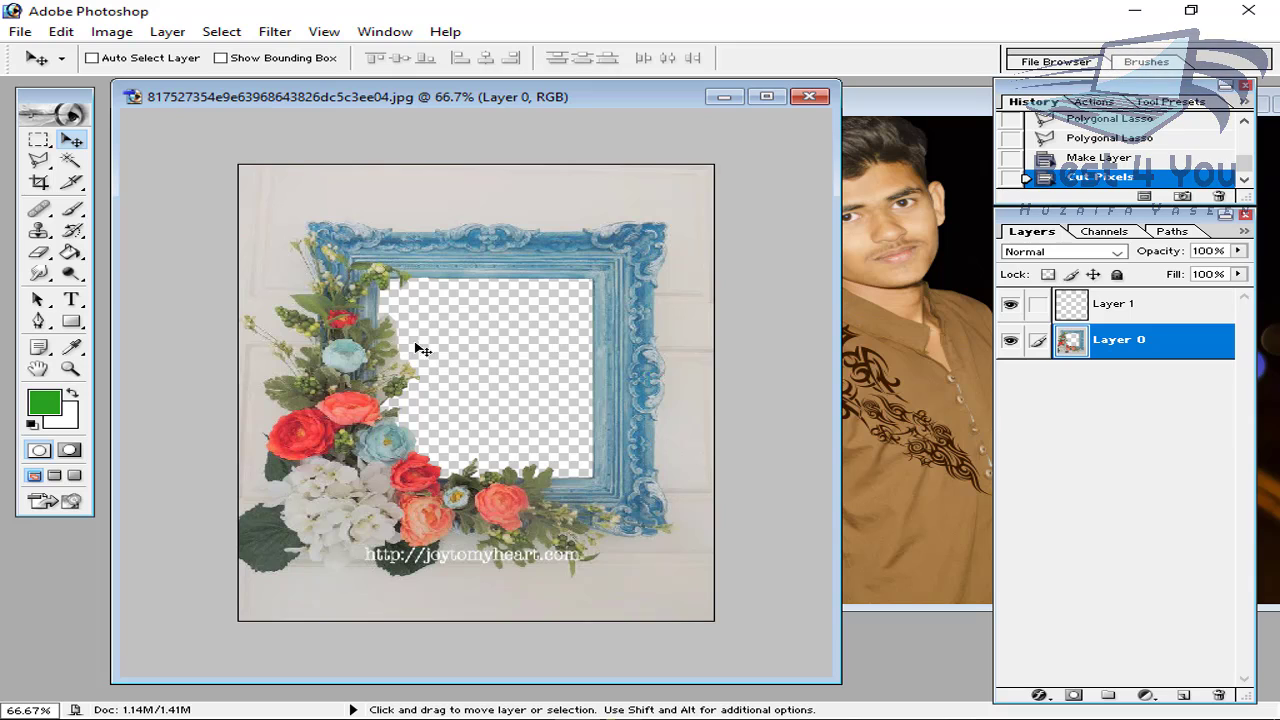
Copy the portrait photo into the frame document and place its layer beneath Layer 0.
left_click(920, 334)
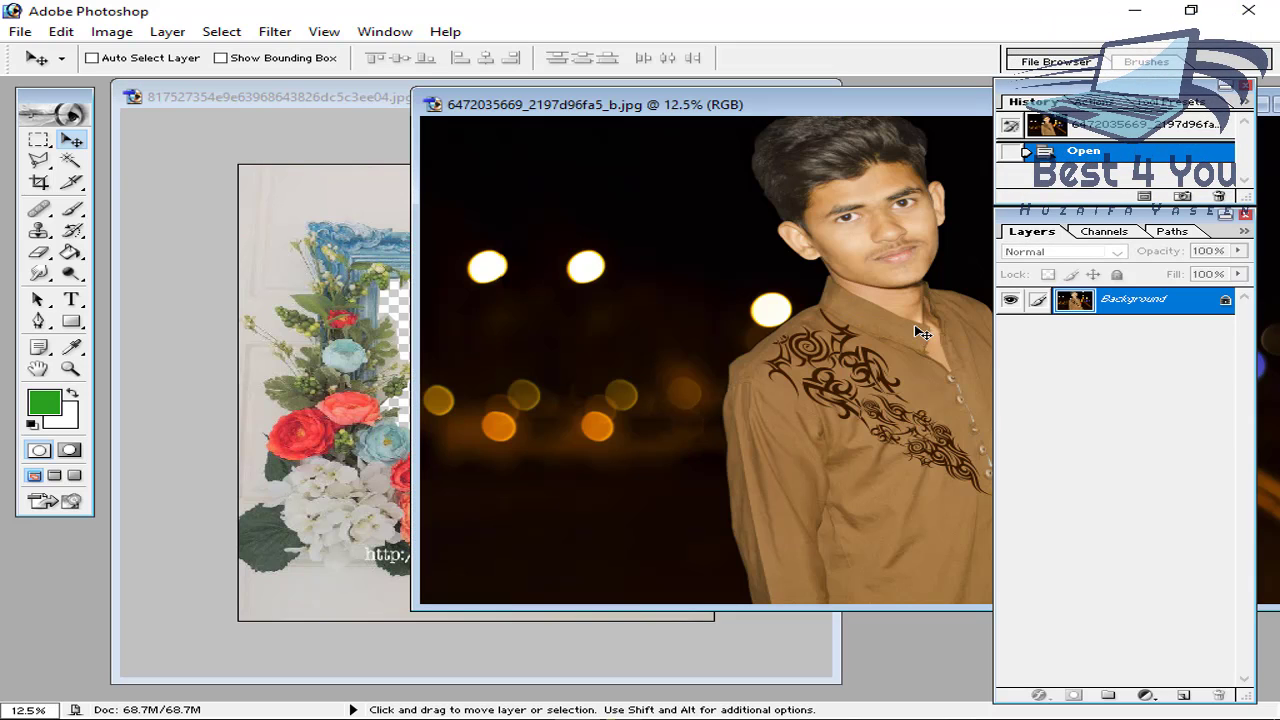
left_click_drag(920, 334, 309, 343)
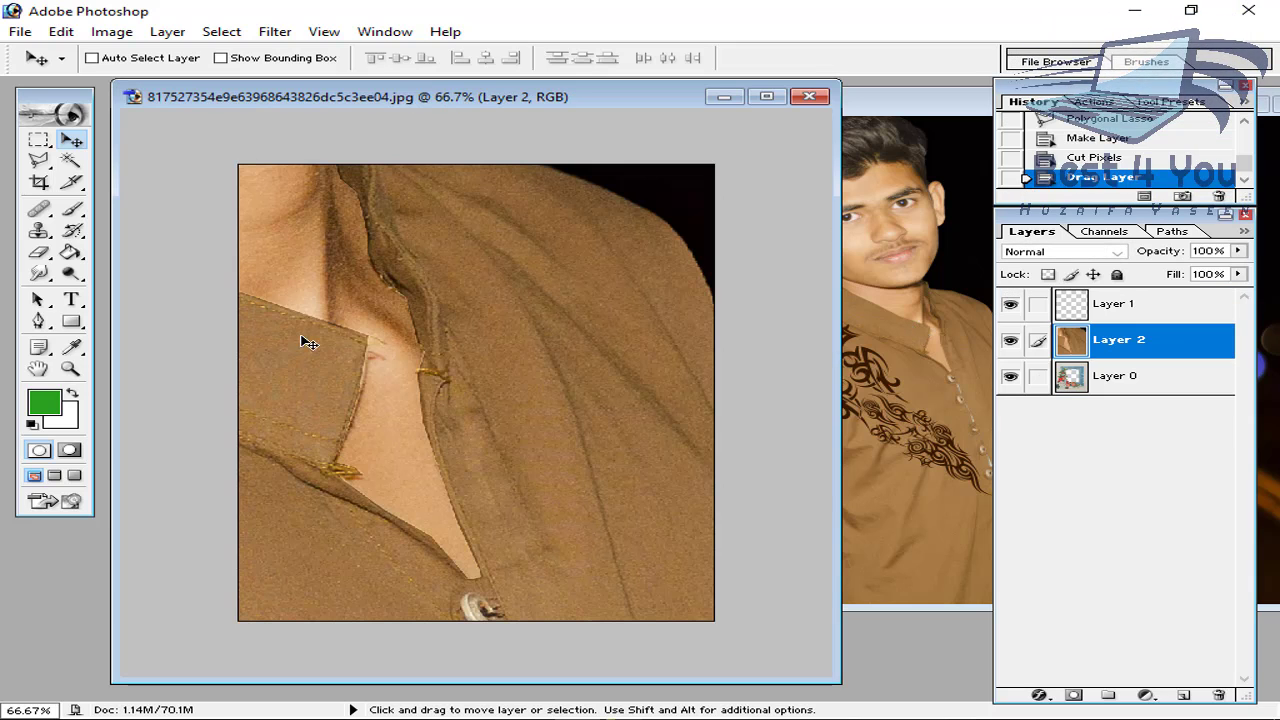
left_click_drag(1124, 345, 1126, 392)
left_click(1126, 318)
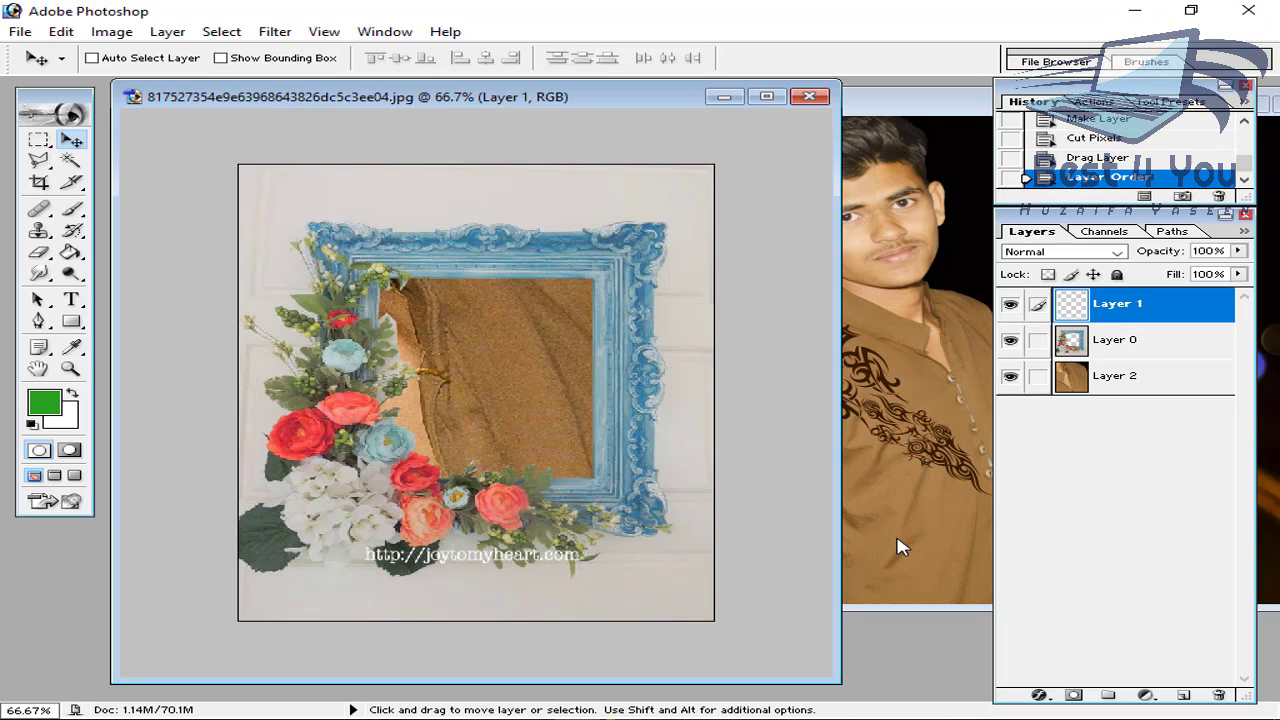
key("ctrl+t")
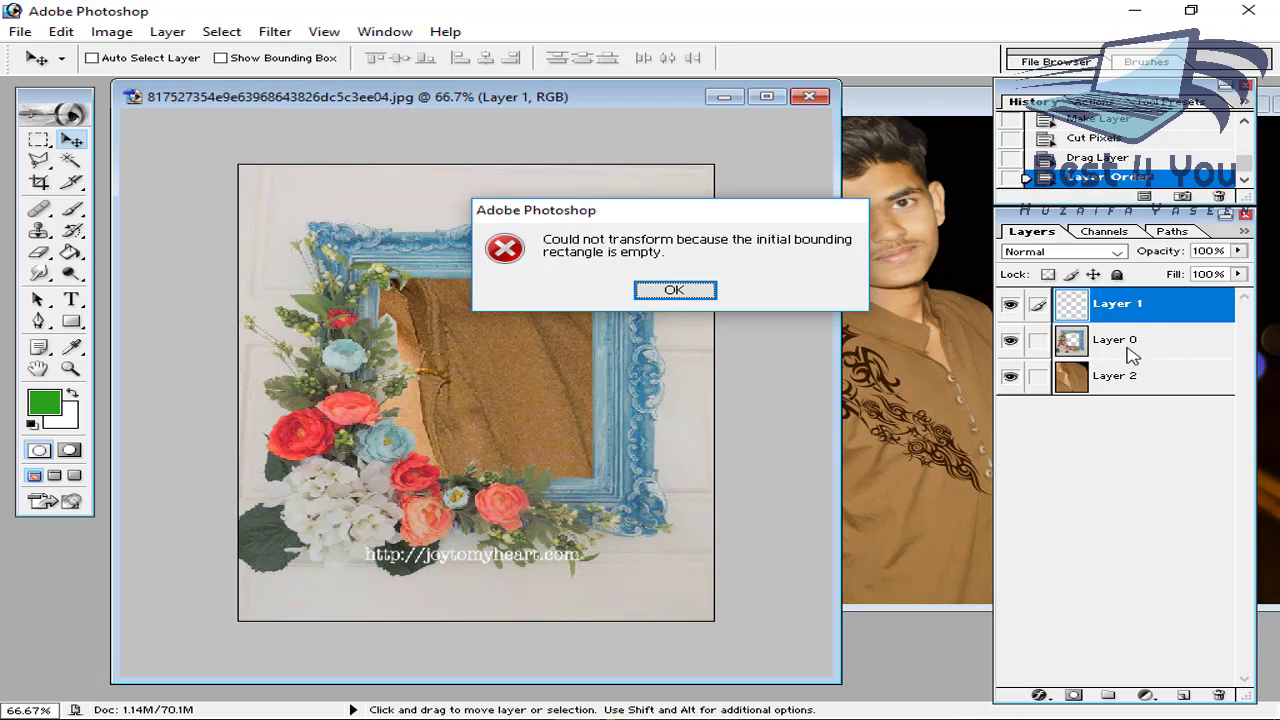
left_click(674, 289)
Start a free transform on the portrait's Layer 2 and shrink it proportionally to about 12.6%.
left_click(1104, 390)
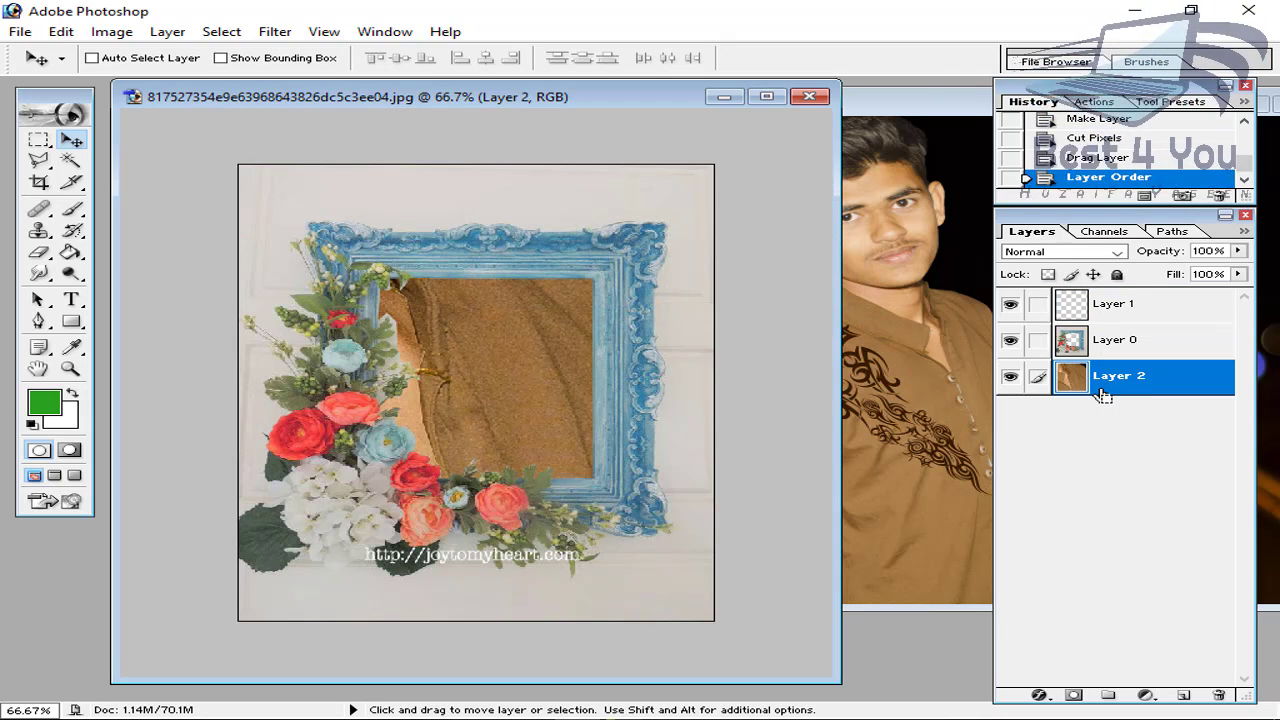
key("ctrl+t")
key("ctrl+minus")
key("ctrl+minus")
key("ctrl+minus")
key("ctrl+minus")
key("ctrl+minus")
key("ctrl+minus")
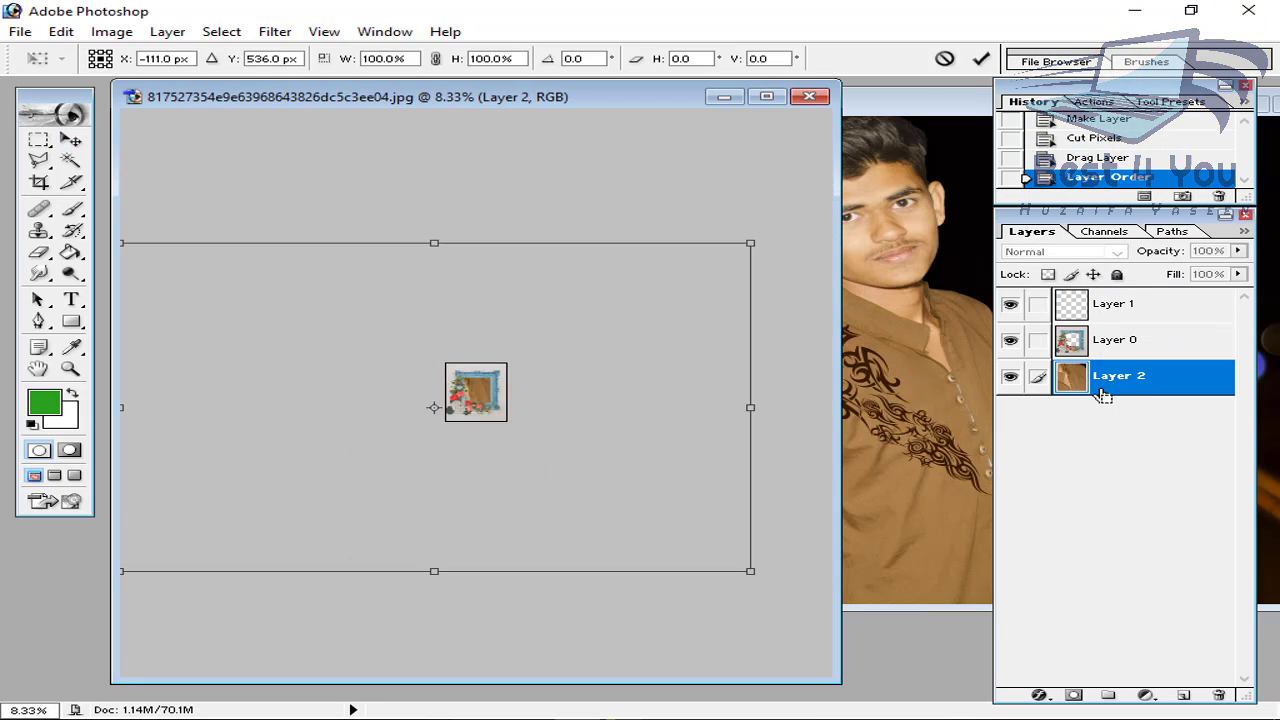
key("ctrl+minus")
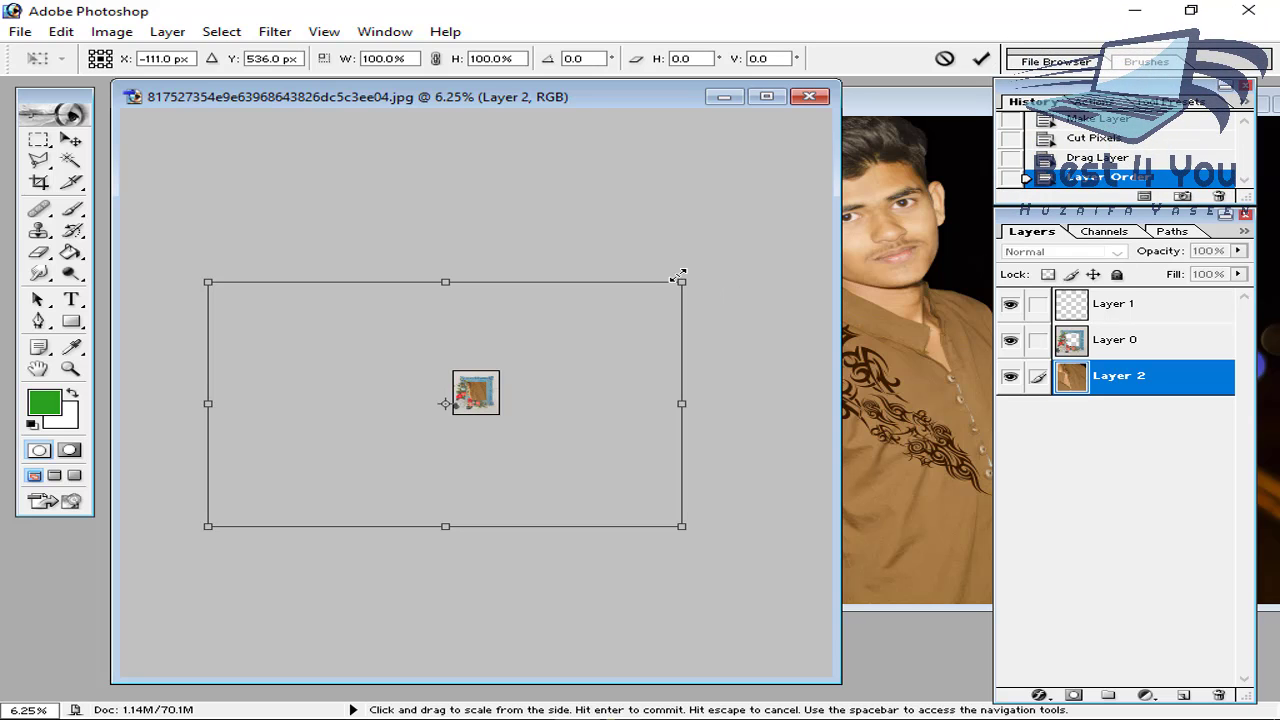
left_click_drag(681, 282, 478, 388)
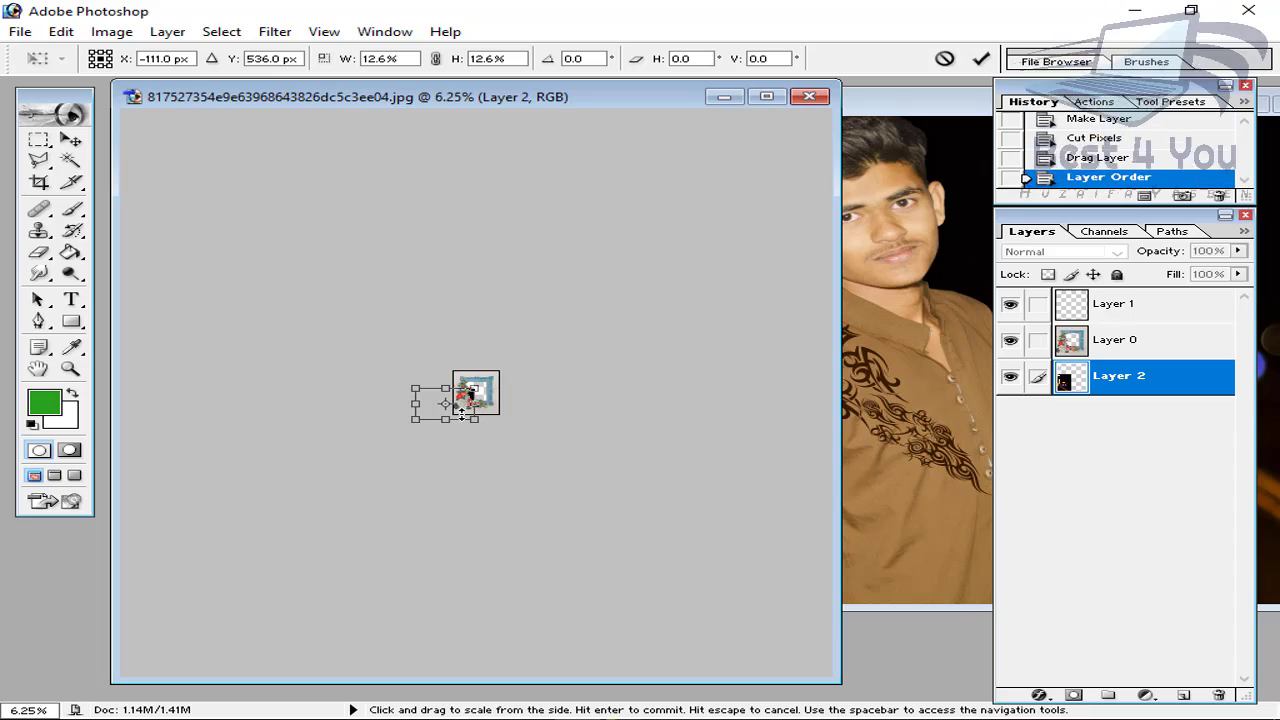
Position the portrait behind the frame opening, reduce its scale to about 9.7%, and apply the transform.
key("ctrl+plus")
key("ctrl+plus")
key("ctrl+plus")
key("ctrl+plus")
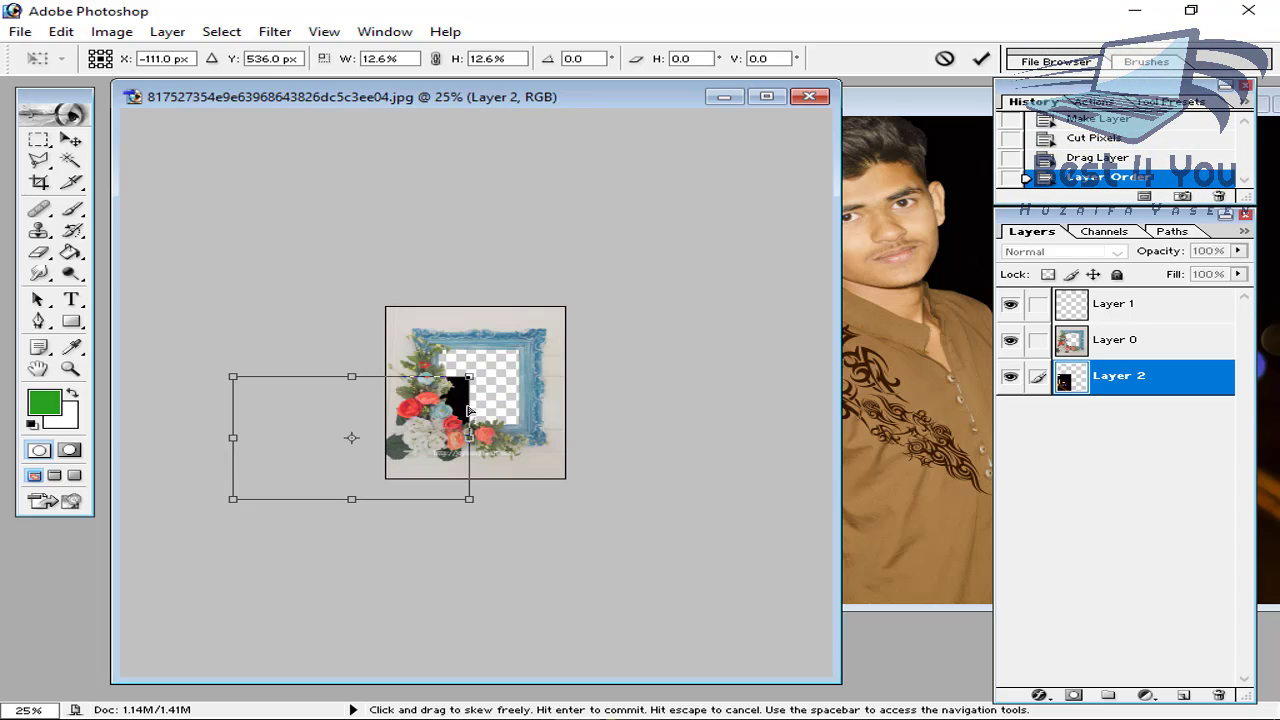
left_click_drag(425, 443, 547, 412)
left_click_drag(591, 346, 571, 361)
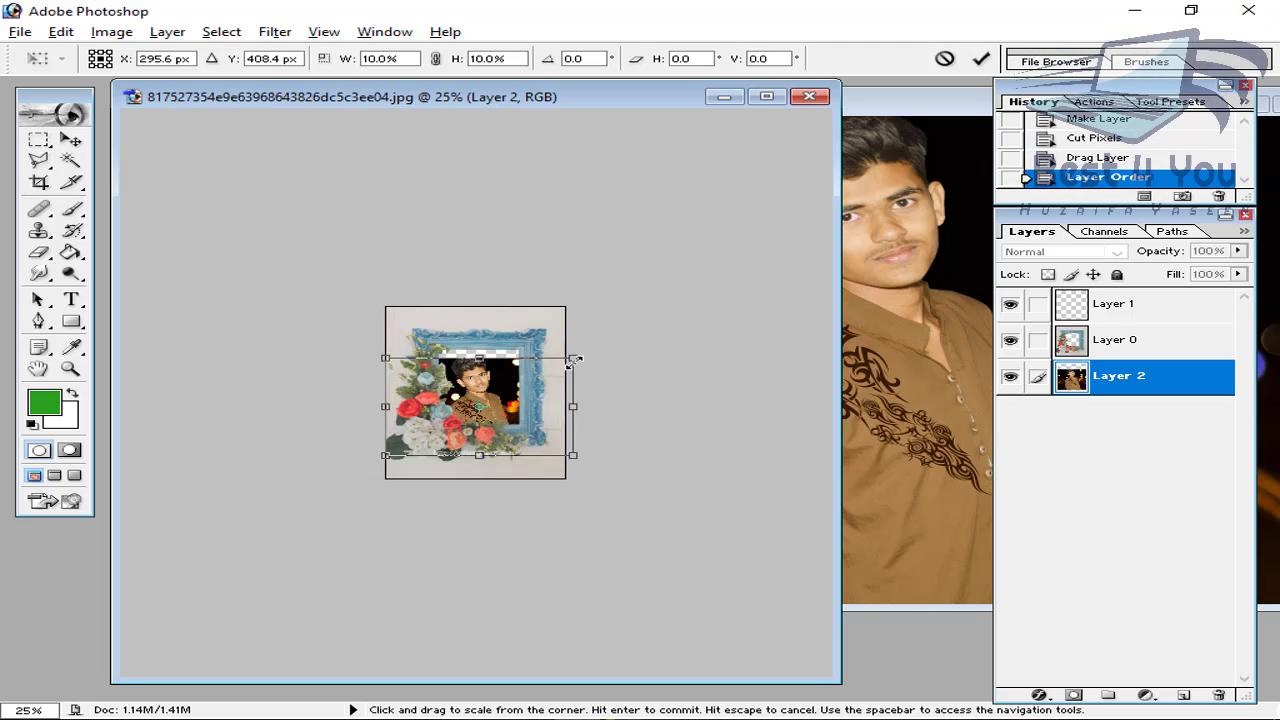
left_click_drag(511, 404, 522, 393)
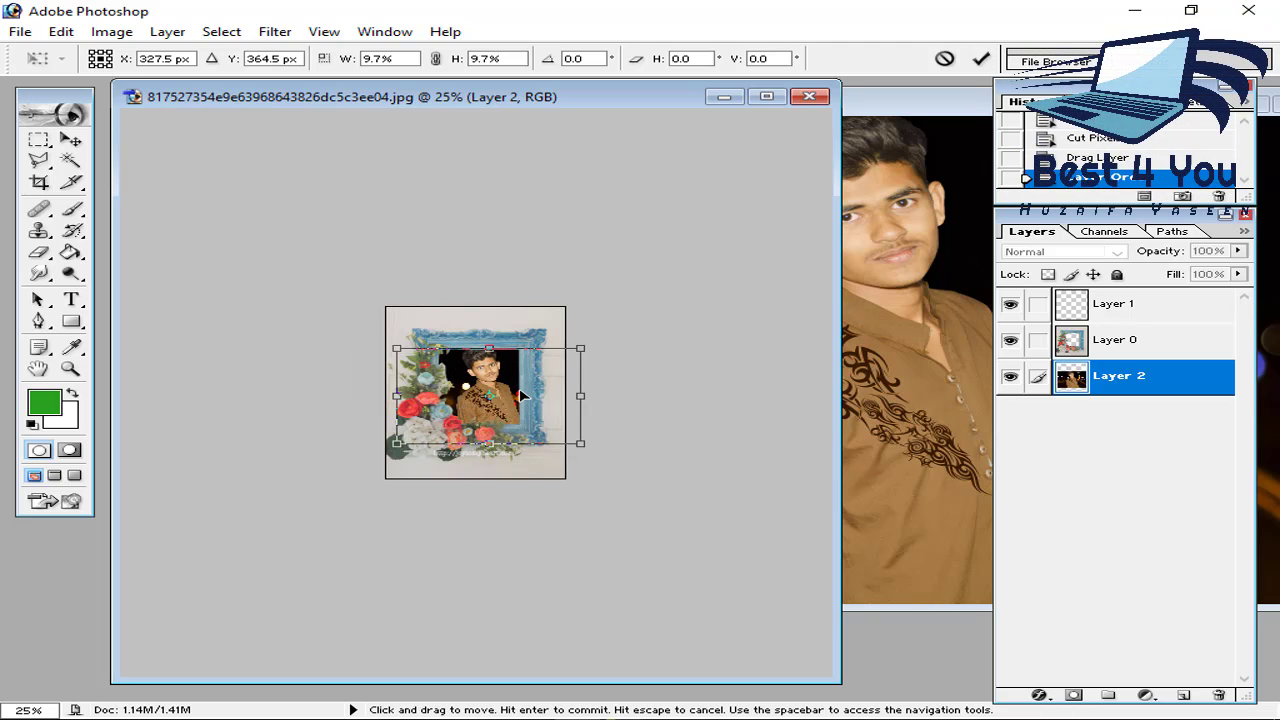
left_click(981, 60)
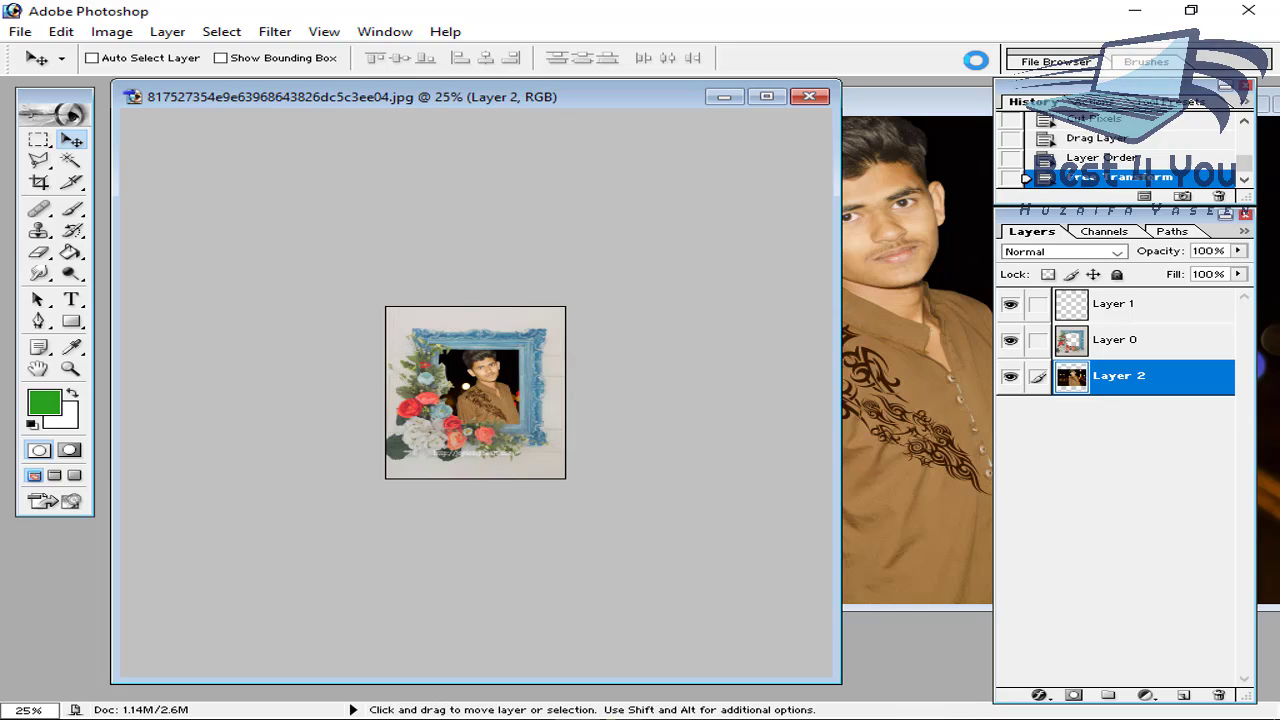
Shift the portrait photo slightly to the left within the frame opening.
key("ctrl+plus")
key("ctrl+plus")
key("ctrl+plus")
key("ctrl+plus")
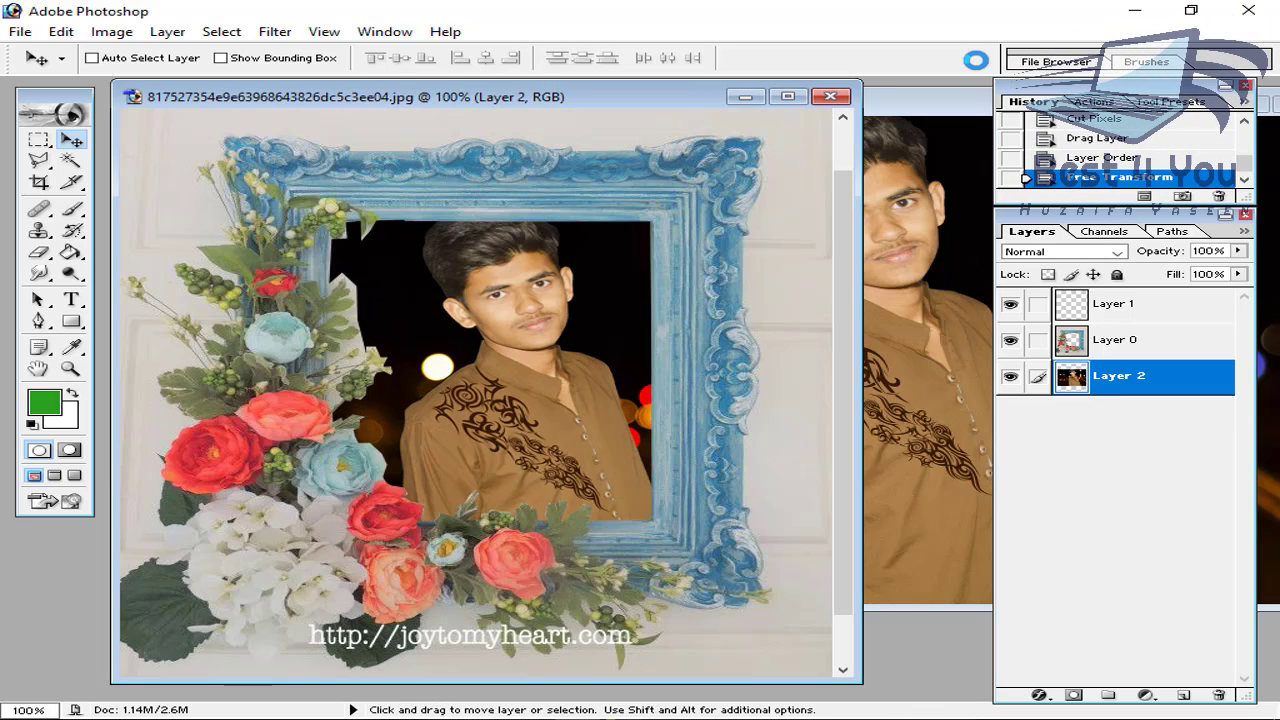
left_click_drag(532, 316, 508, 315)
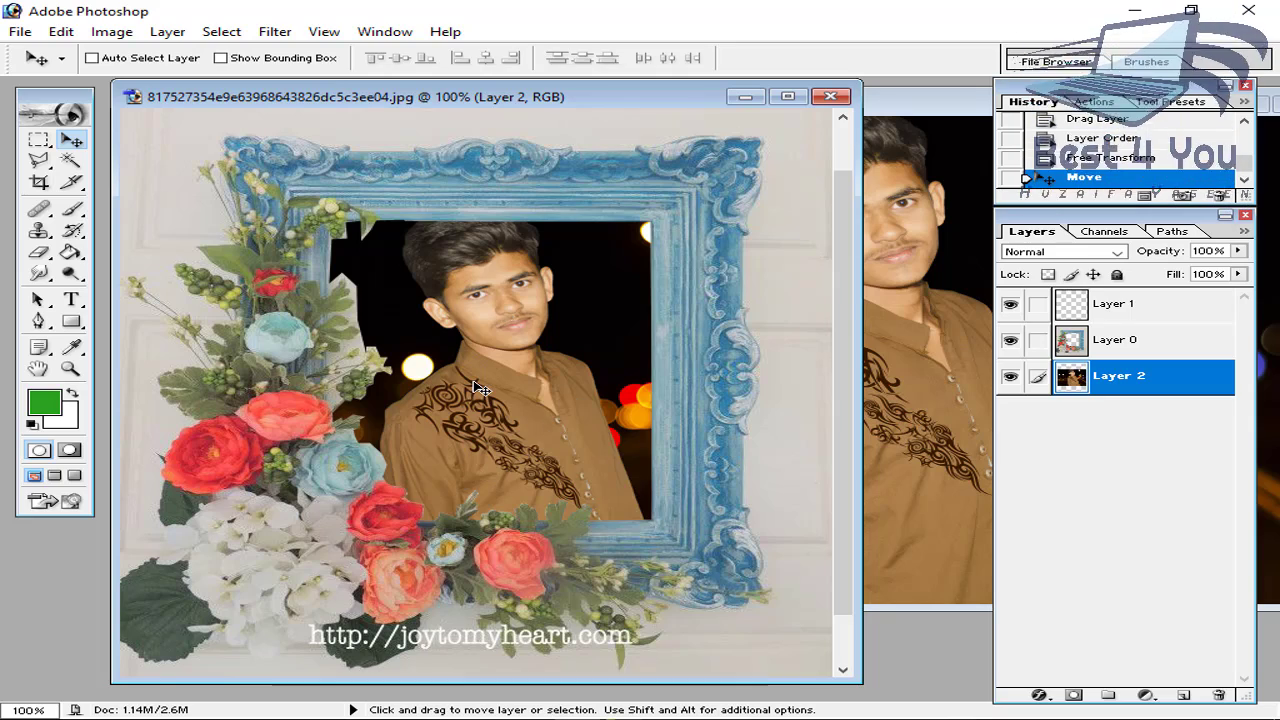
Switch to the Magic Eraser with the flowers along the opening's left edge in close view at 300%.
key("ctrl+plus")
key("ctrl+plus")
left_click_drag(560, 374, 605, 455)
left_click(40, 252)
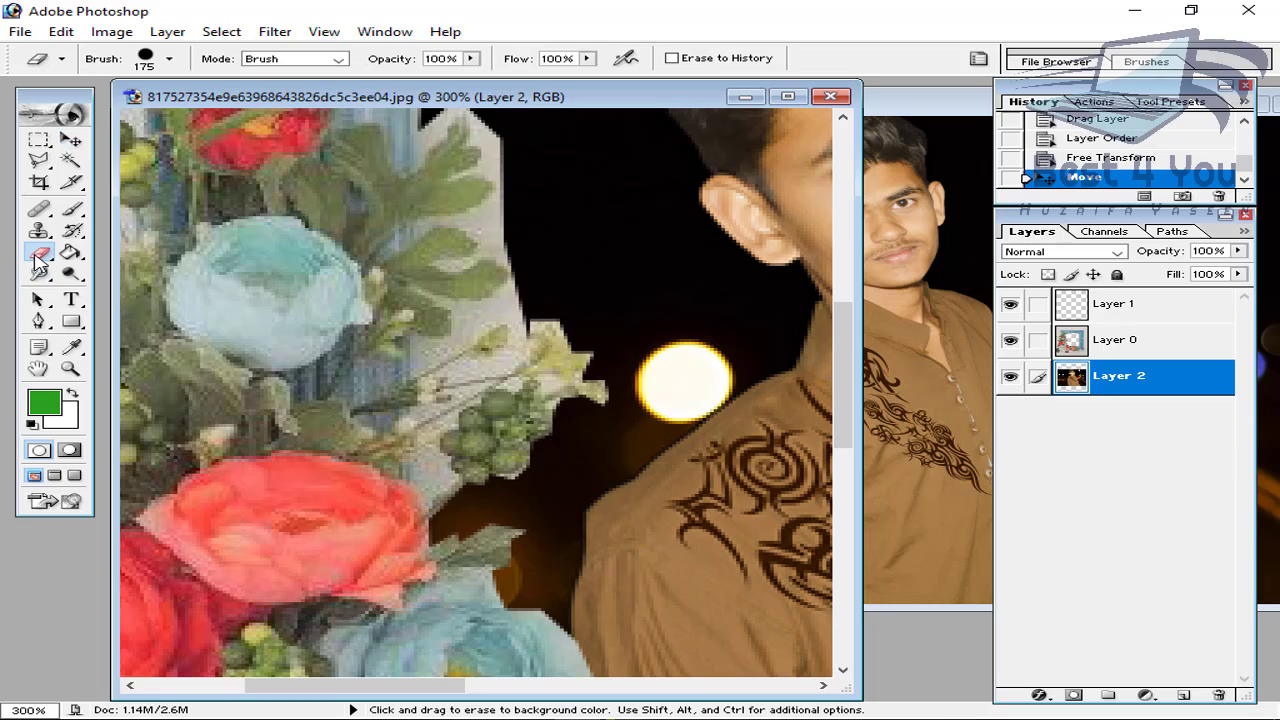
left_click(72, 289)
left_click(466, 320)
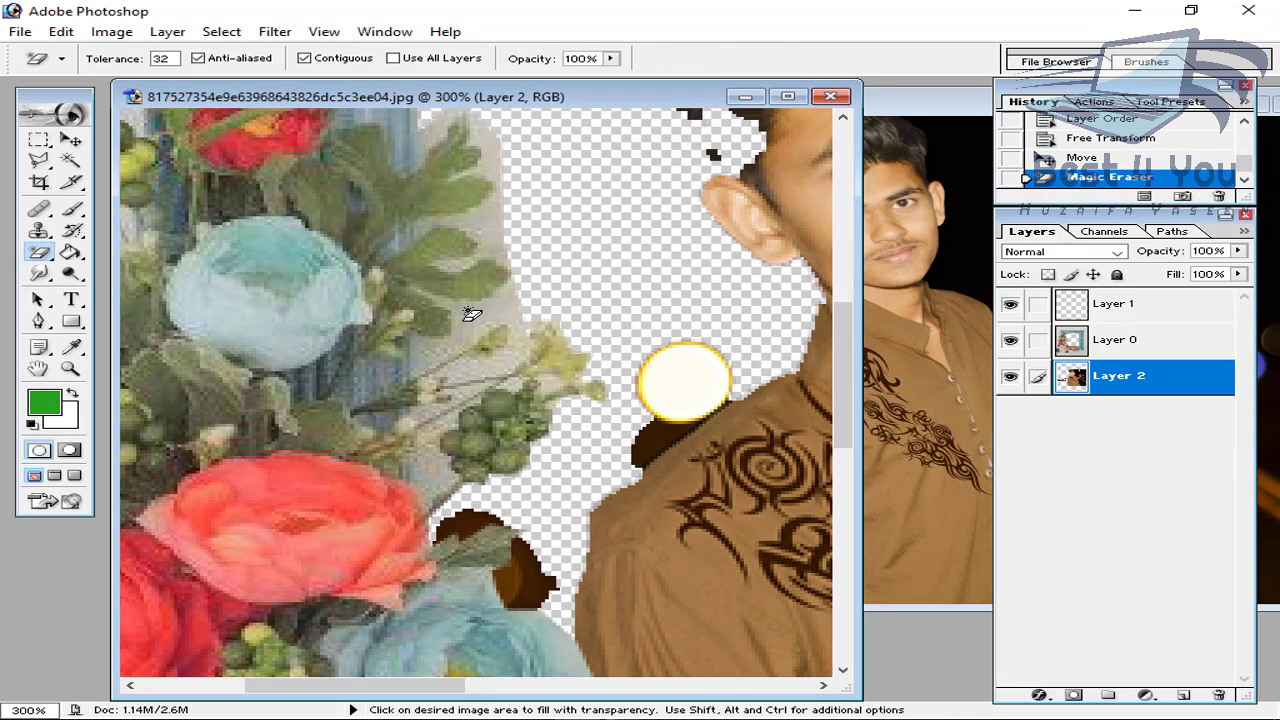
key("ctrl+z")
left_click(1145, 345, "ctrl")
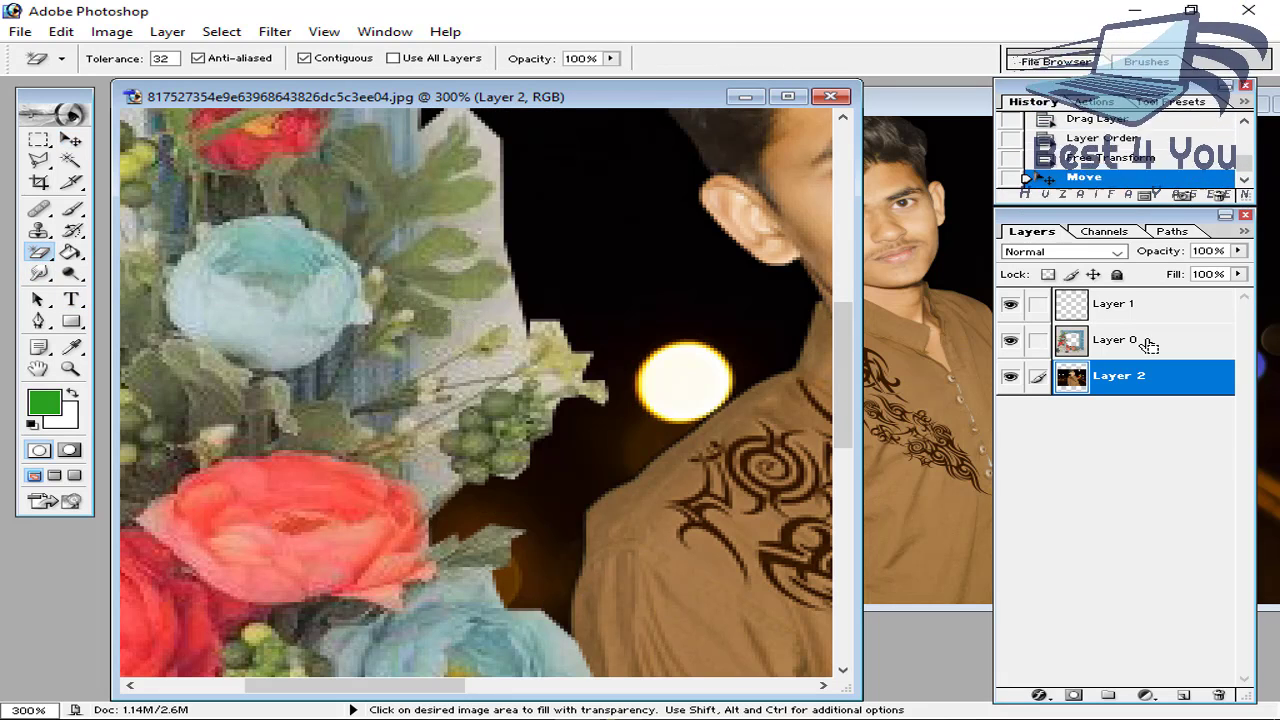
key("ctrl+d")
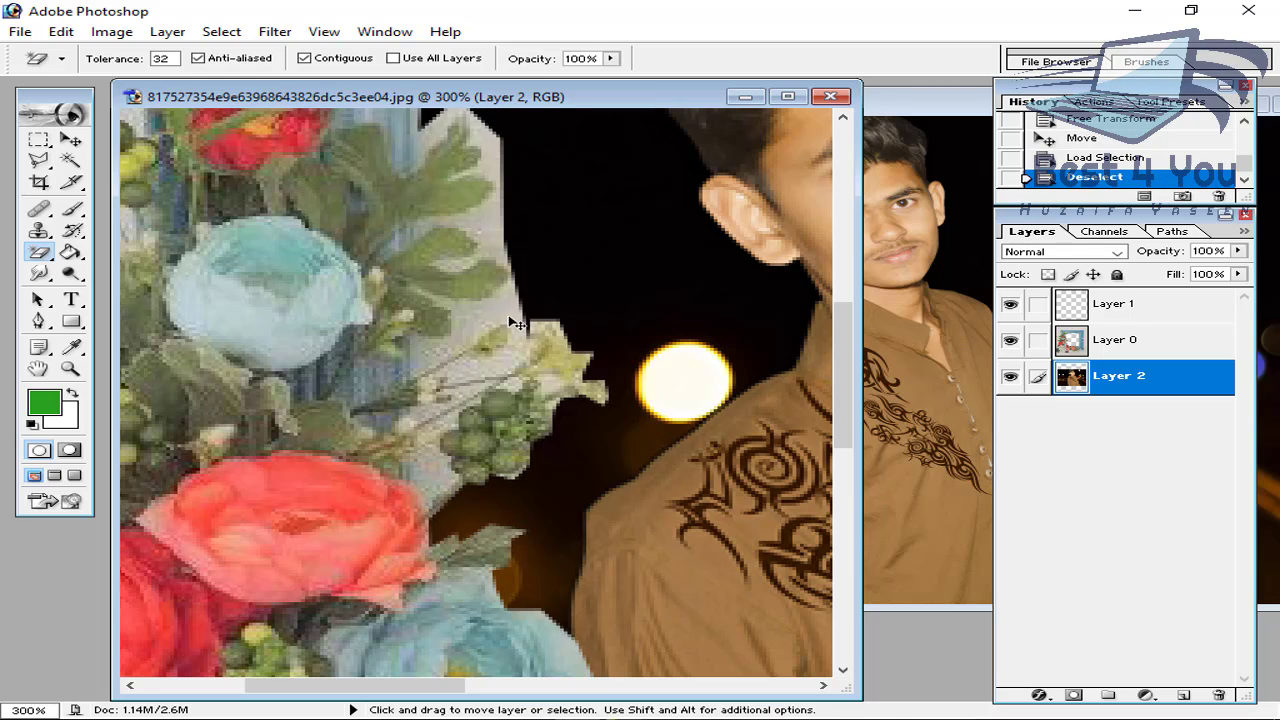
Erase the leftover light wall patches between the leaves and berries on Layer 0 with the Magic Eraser at tolerance 32.
left_click(1110, 340)
left_click(495, 322)
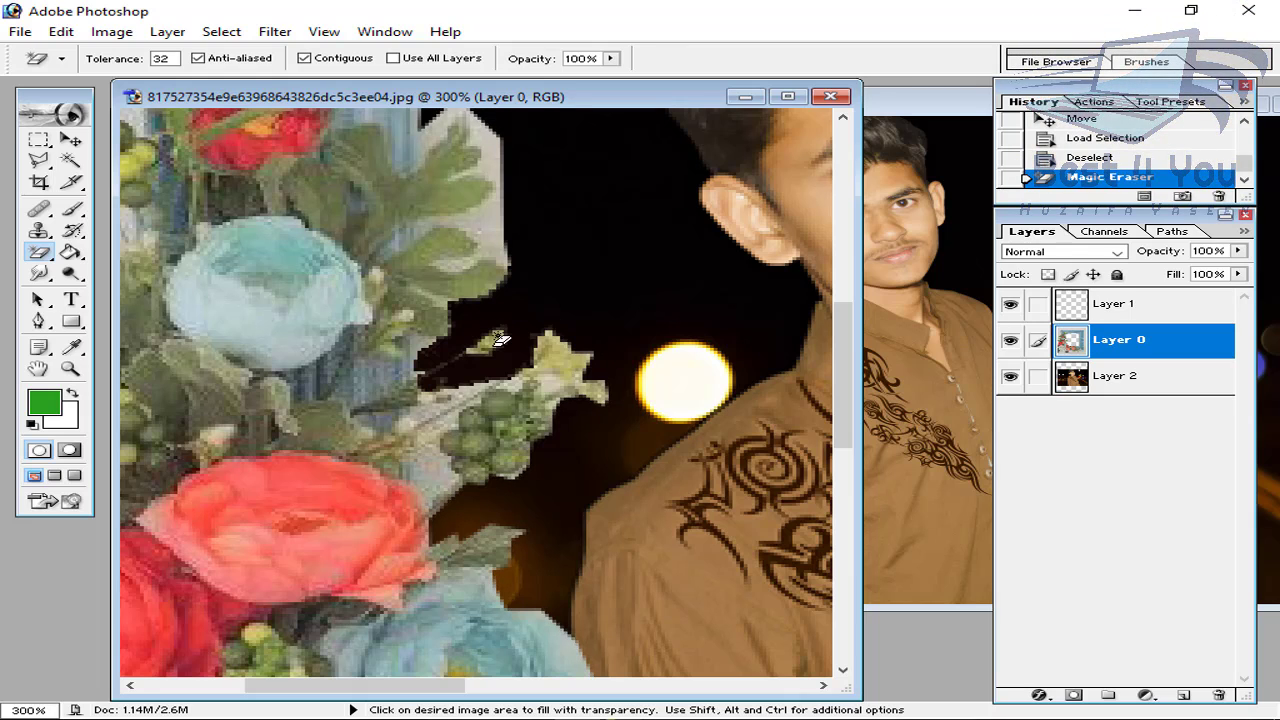
scroll(500, 280, "up", 2)
left_click(481, 286)
scroll(480, 302, "up", 2)
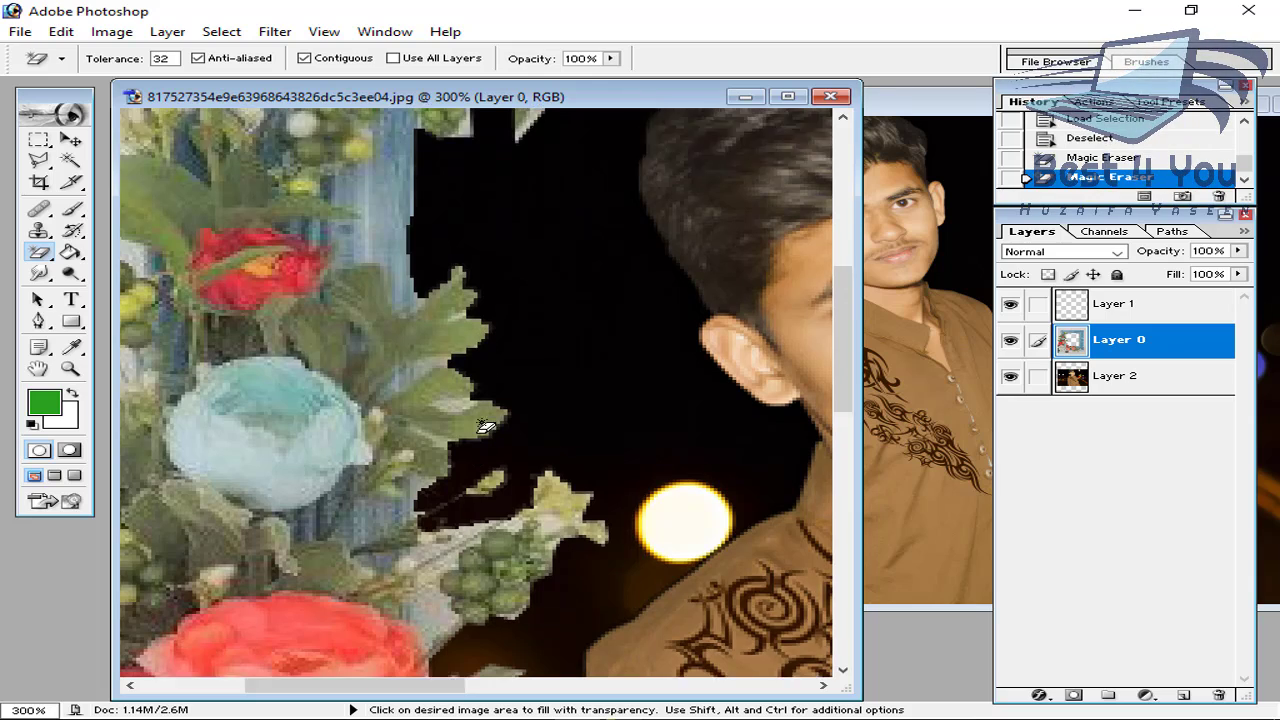
scroll(467, 484, "down", 2)
left_click(437, 540)
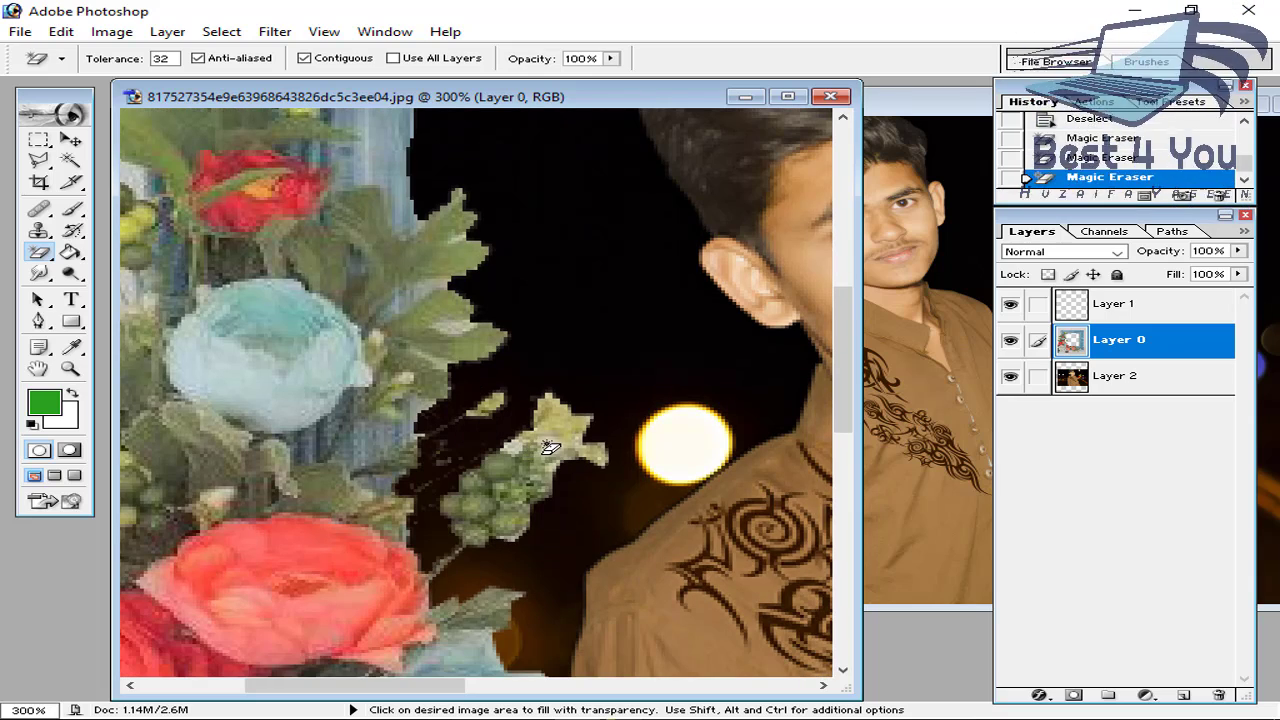
left_click(540, 448)
Examine the cutout edges along the lower flowers and the opening's lower-right corner, and view the whole composition.
scroll(524, 458, "down", 3)
scroll(524, 459, "down", 3)
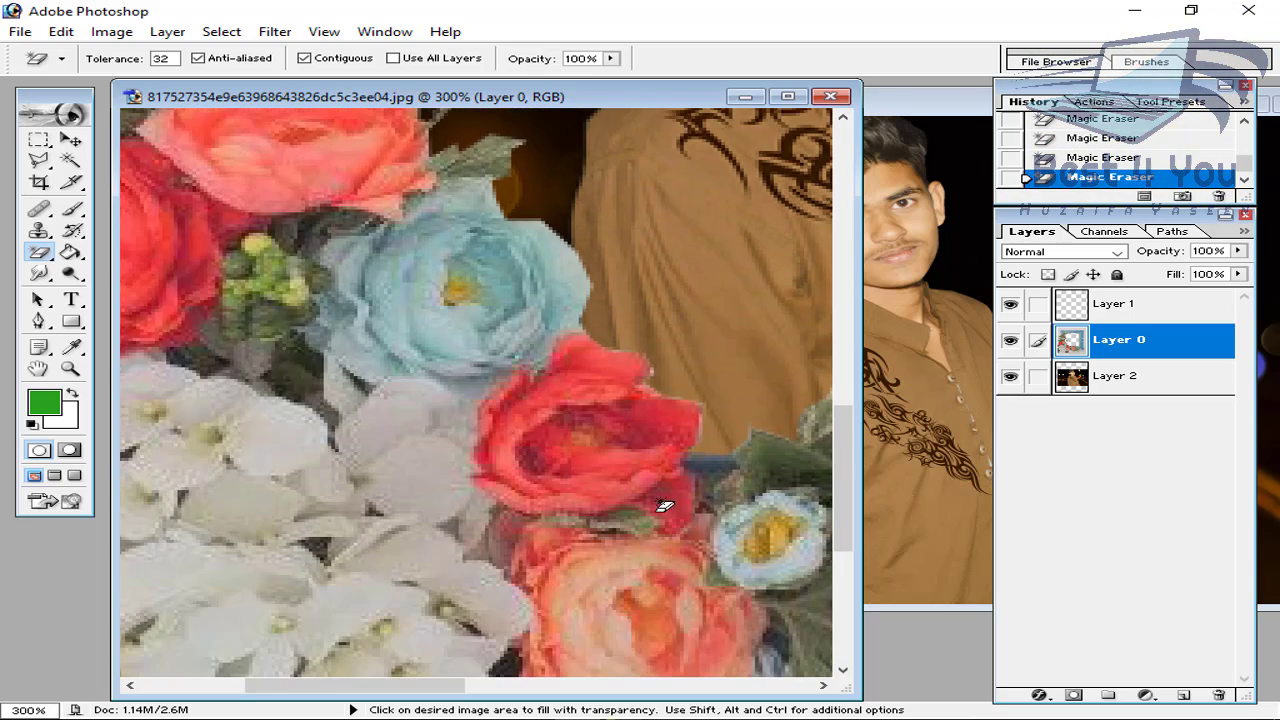
key("space")
left_click_drag(666, 509, 465, 534)
left_click_drag(731, 500, 446, 506)
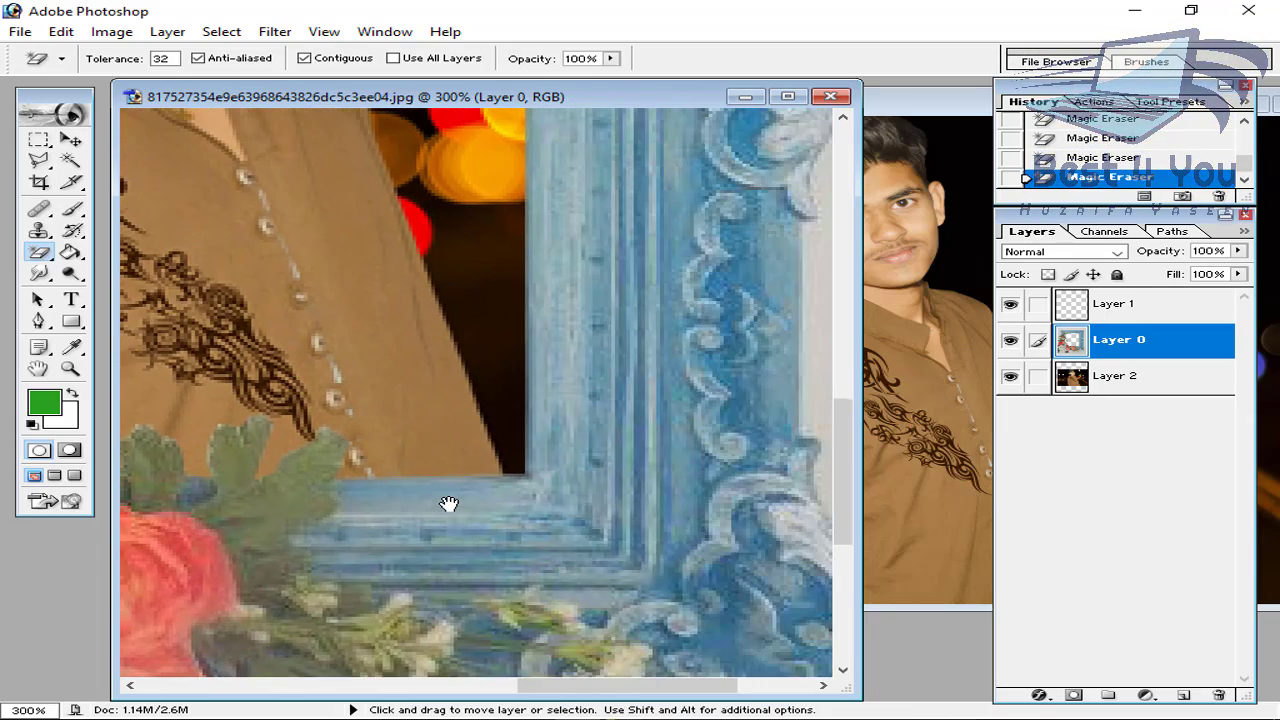
key("ctrl+0")
key("ctrl+alt+0")
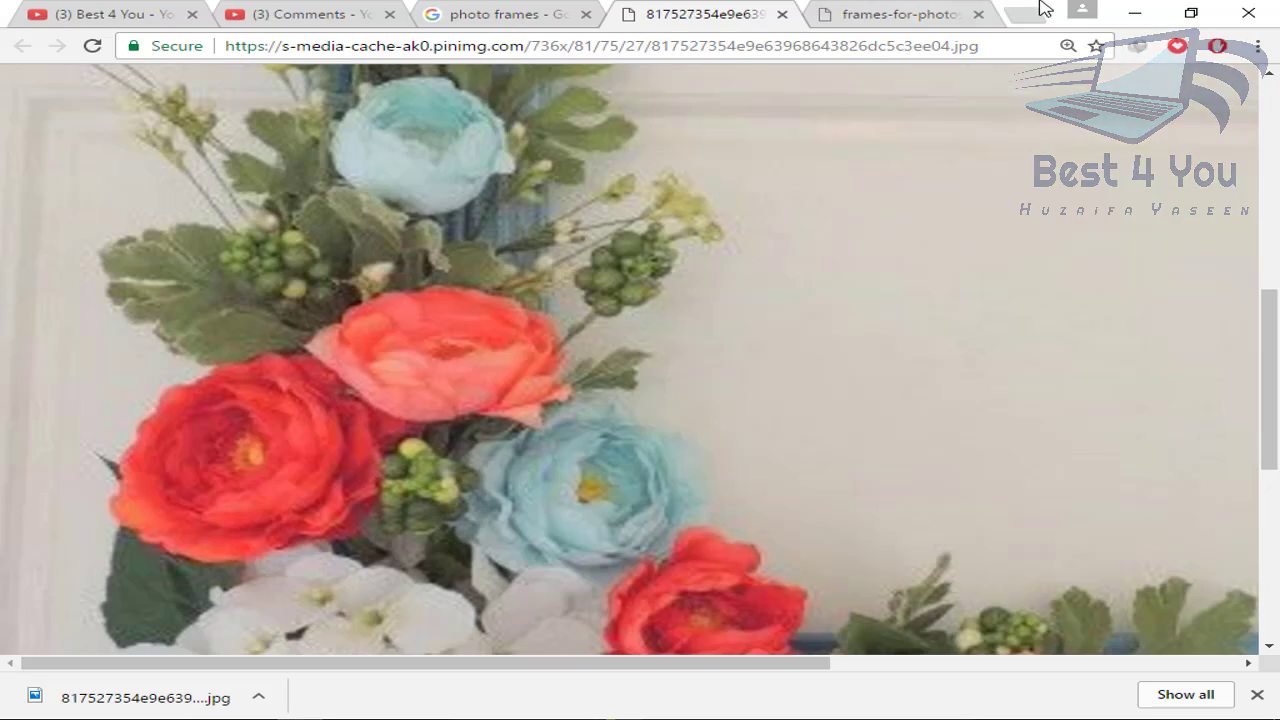
Save the red pearl-and-rings frame image from its own browser page to the computer.
left_click(900, 16)
right_click(605, 245)
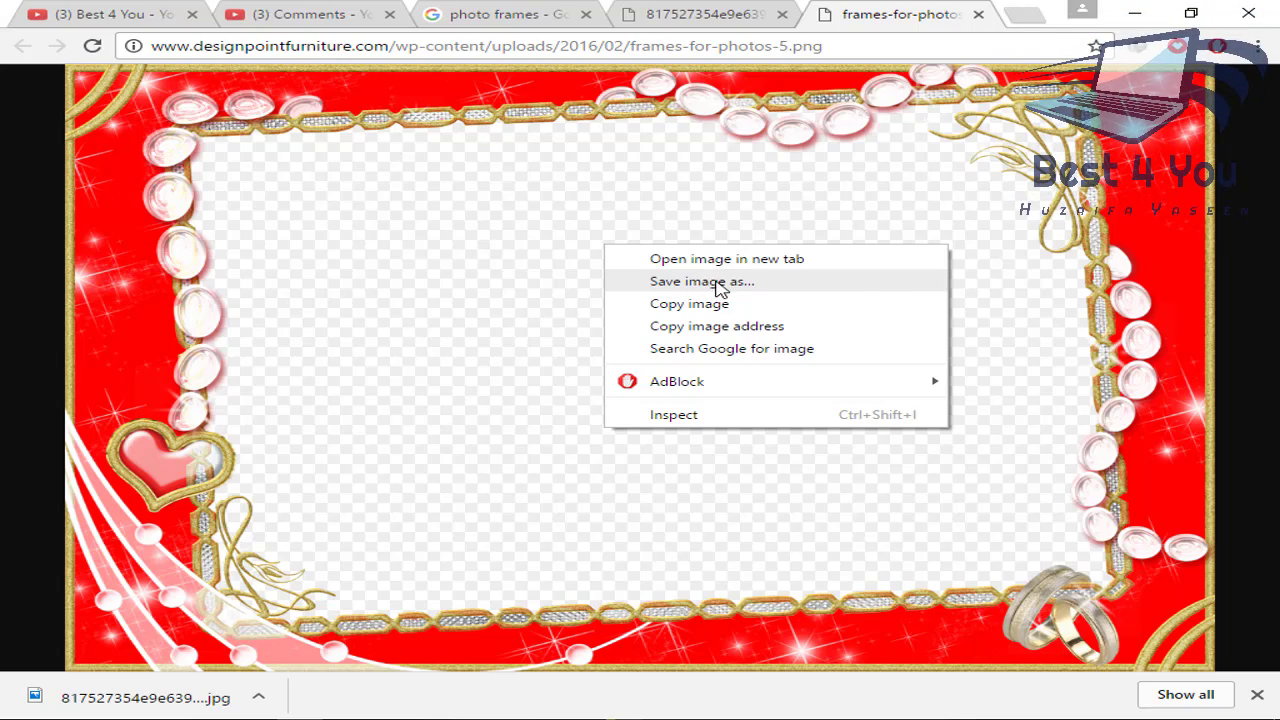
left_click(716, 285)
left_click(591, 443)
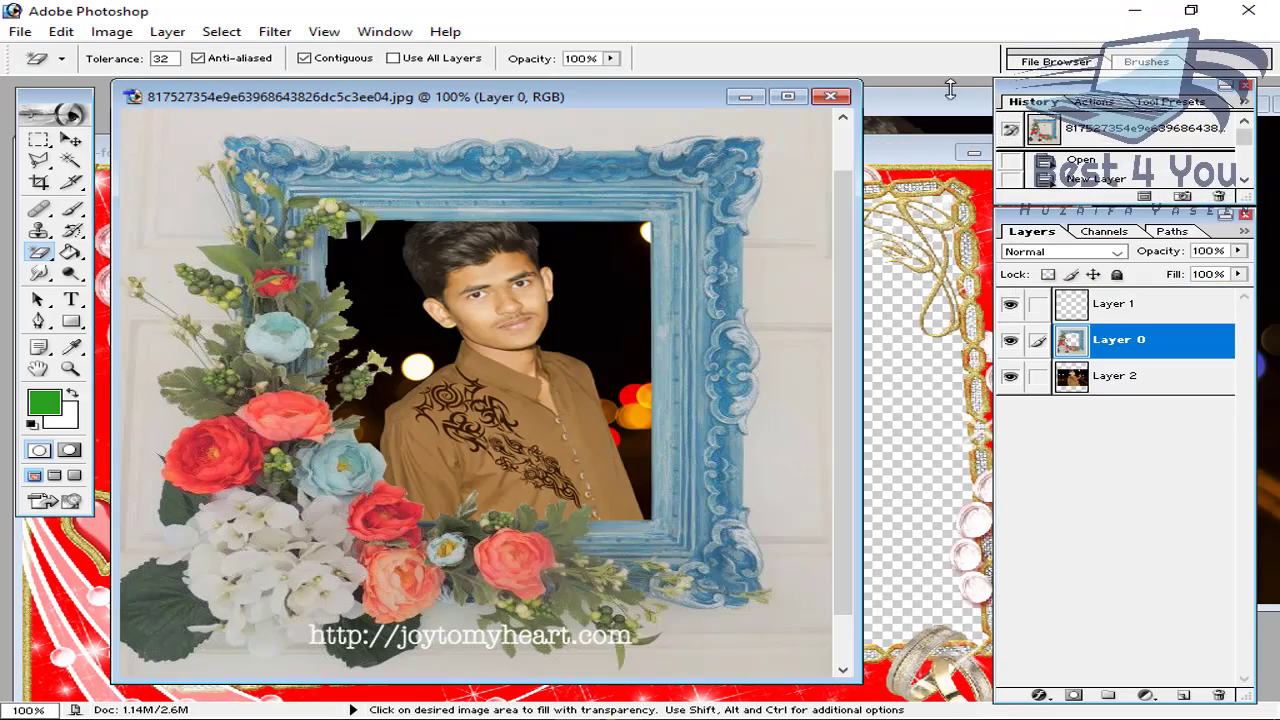
Copy the portrait photo into the frames-for-photos-5.png document with the Move tool and close the source photo without saving.
left_click(757, 100)
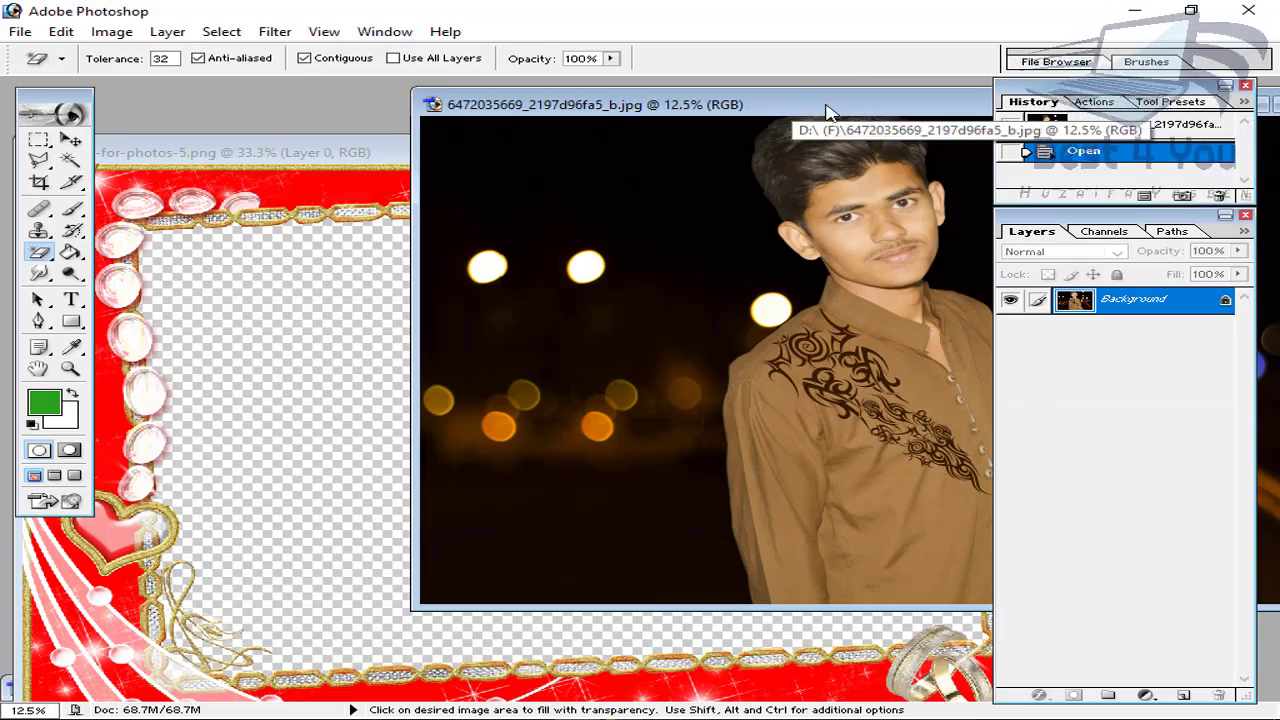
left_click(70, 140)
left_click_drag(586, 266, 394, 334)
left_click(912, 123)
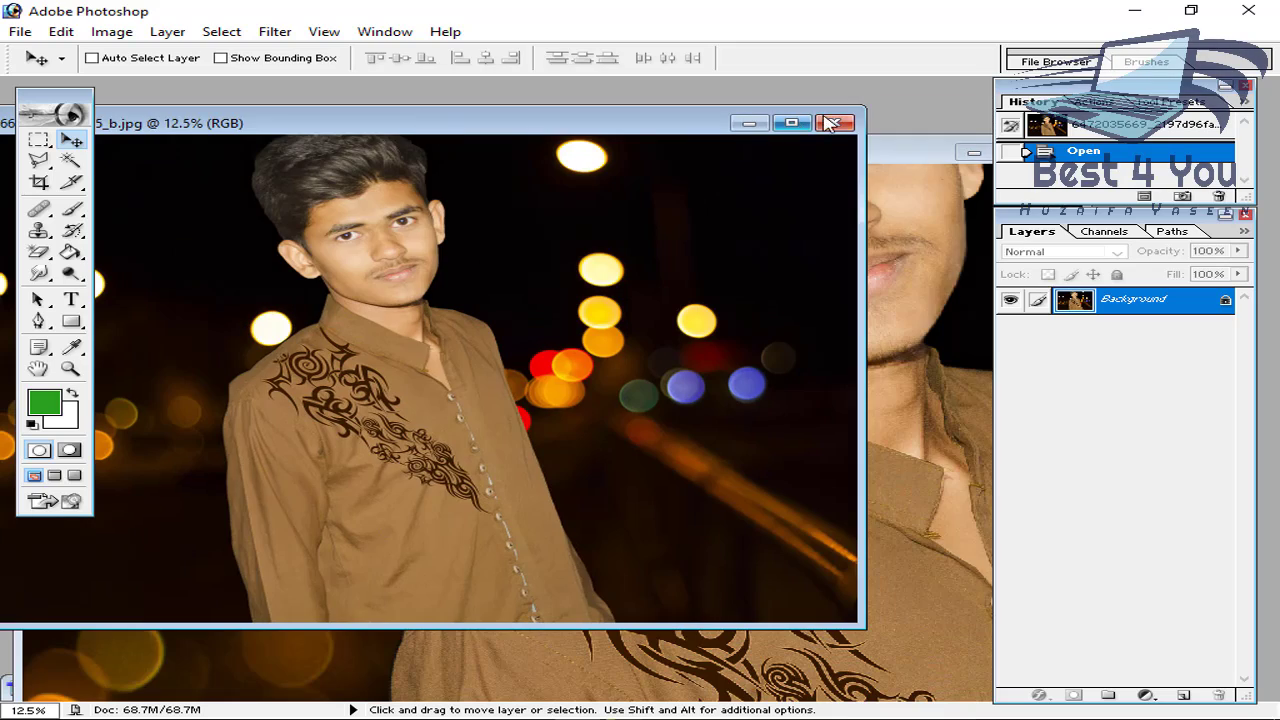
left_click(834, 122)
left_click(685, 296)
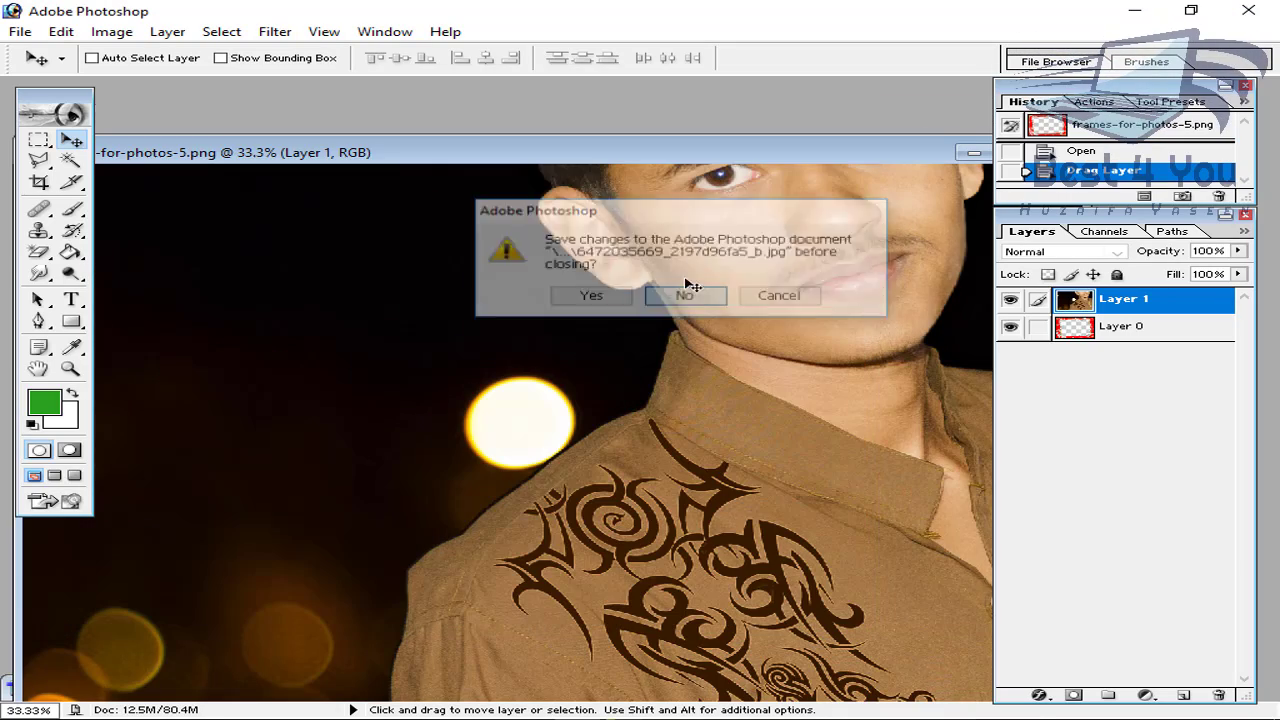
Scale the portrait on Layer 1 to 42.8% so it covers the frame canvas, and place Layer 1 beneath Layer 0.
key("ctrl+minus")
key("ctrl+minus")
key("ctrl+minus")
key("ctrl+minus")
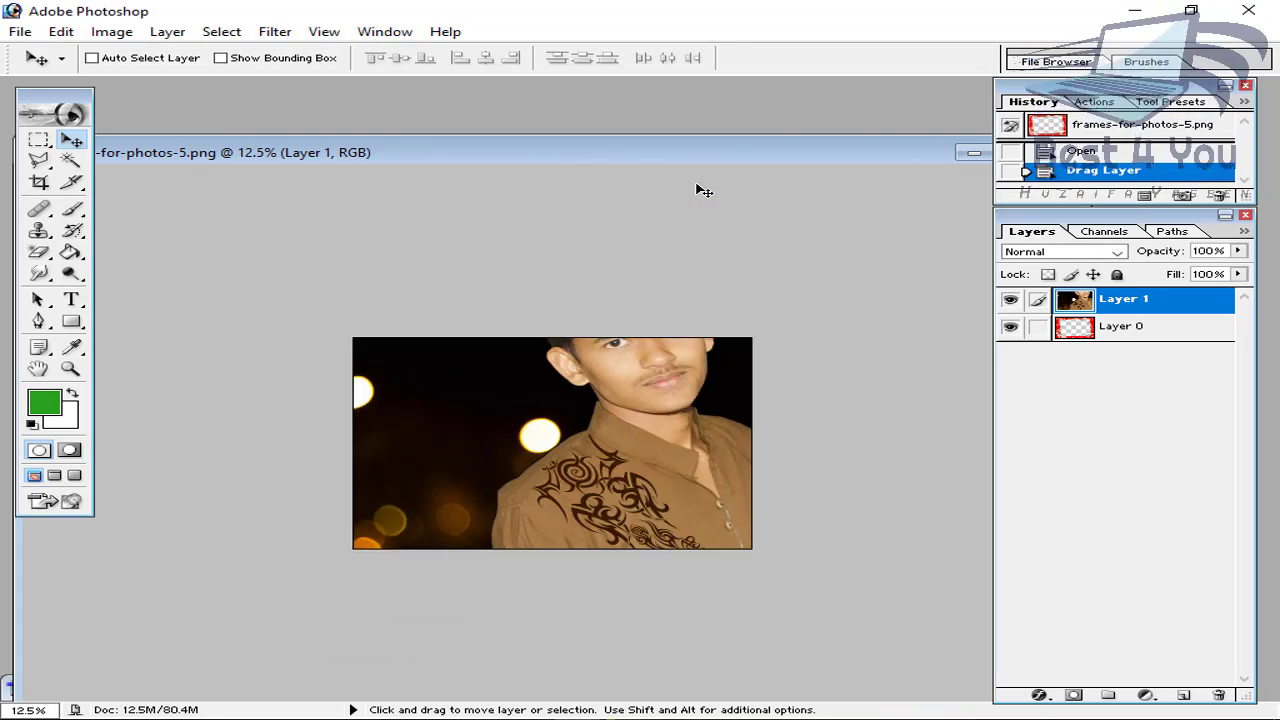
key("ctrl+t")
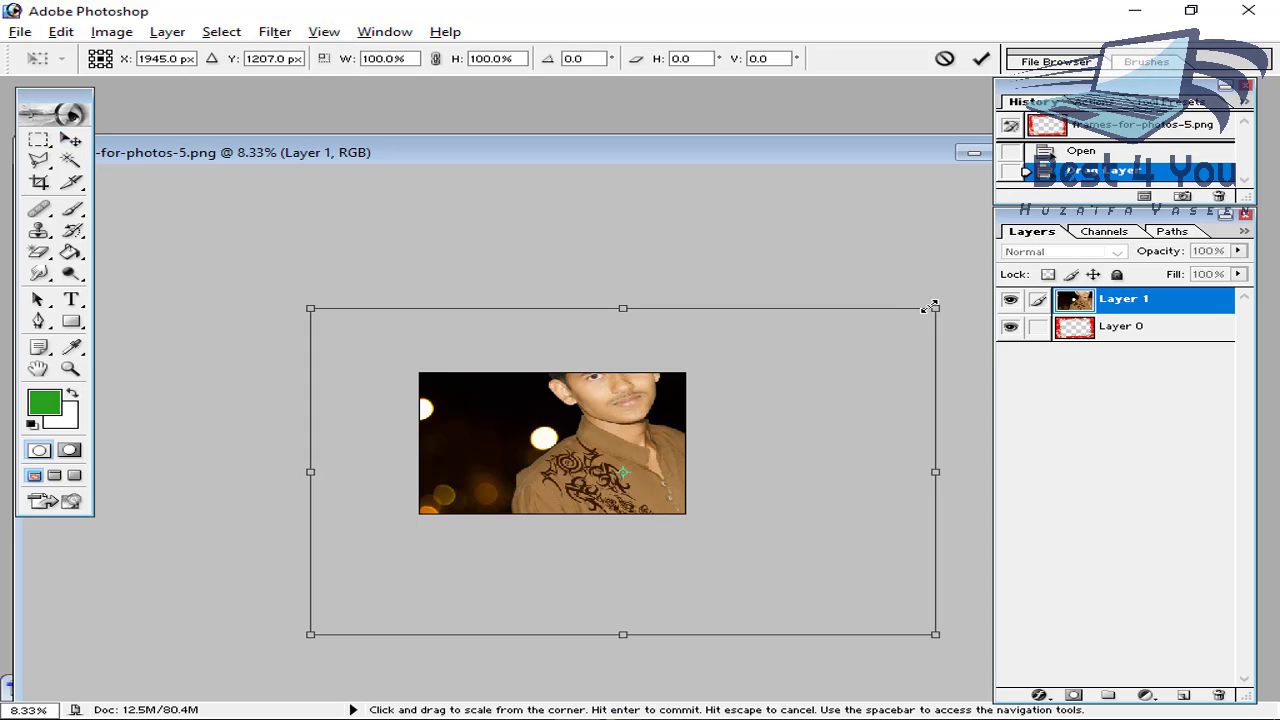
left_click_drag(931, 306, 737, 411)
left_click_drag(714, 456, 642, 419)
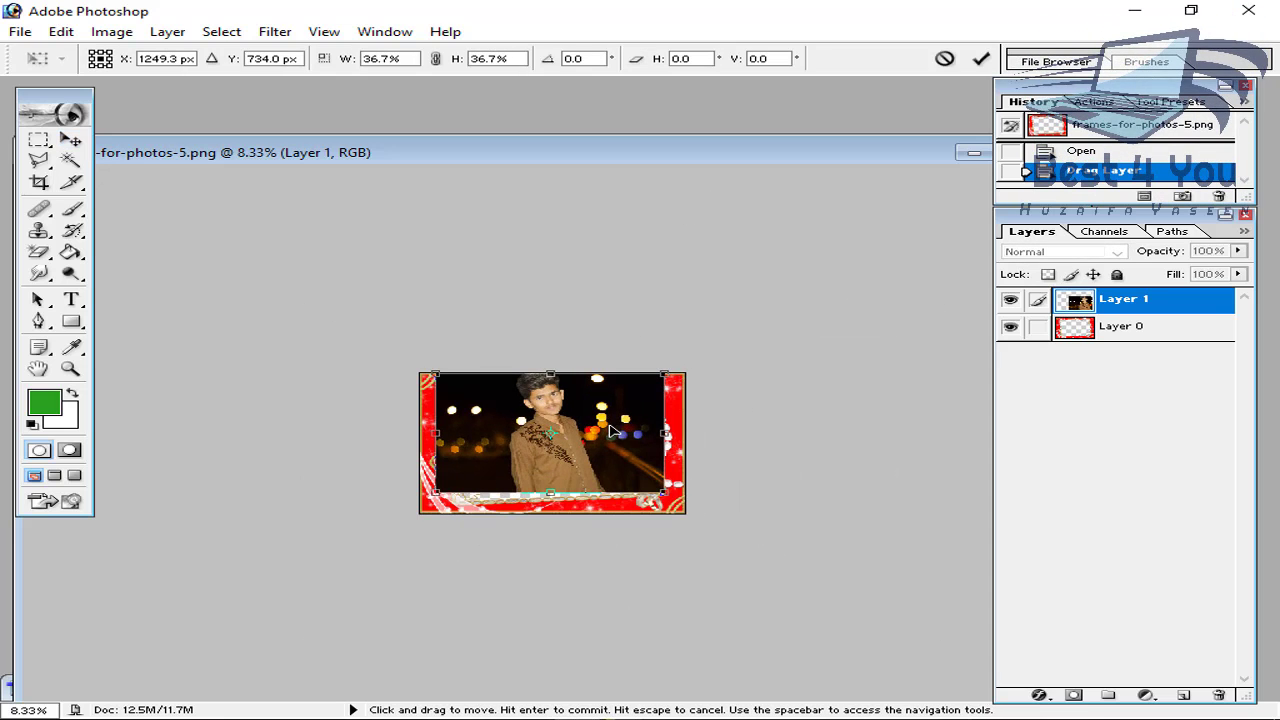
left_click_drag(663, 490, 685, 505)
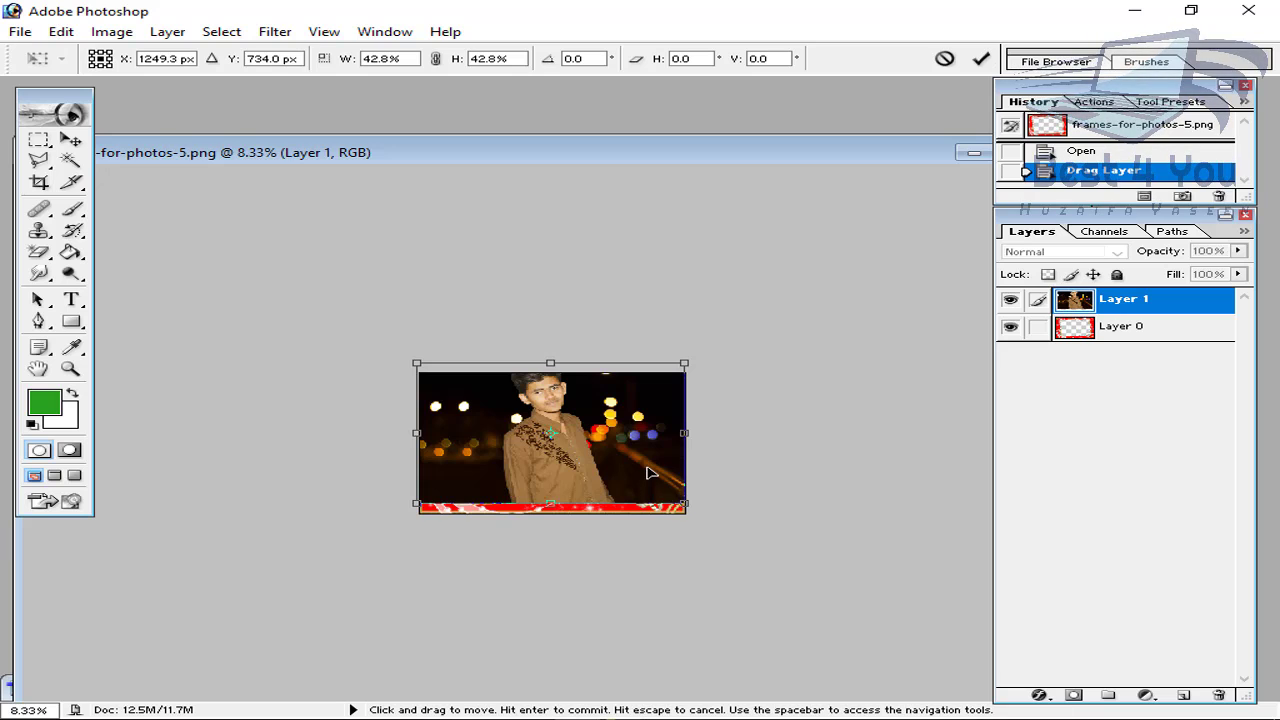
left_click_drag(600, 455, 601, 465)
left_click(981, 58)
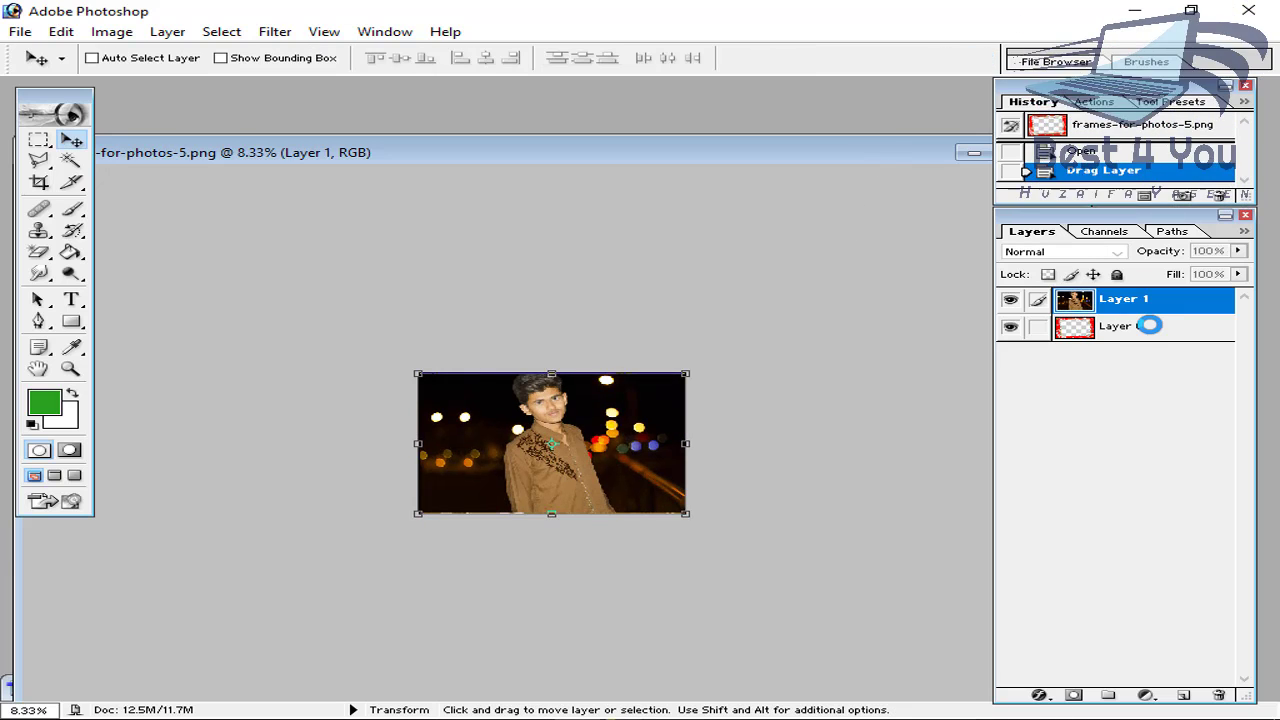
left_click_drag(1131, 300, 1129, 346)
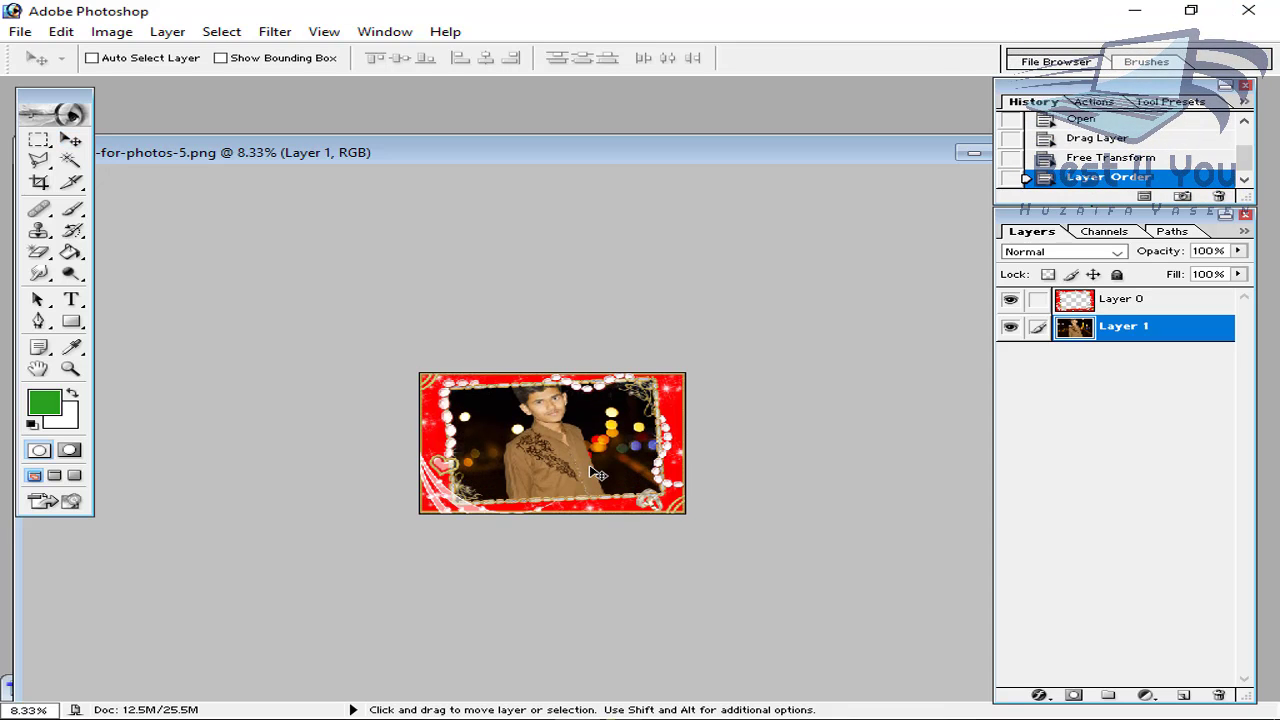
Rotate and distort the portrait on Layer 1 with Free Transform so its corners fit the tilted opening of the red frame.
key("ctrl+t")
left_click_drag(737, 366, 660, 380)
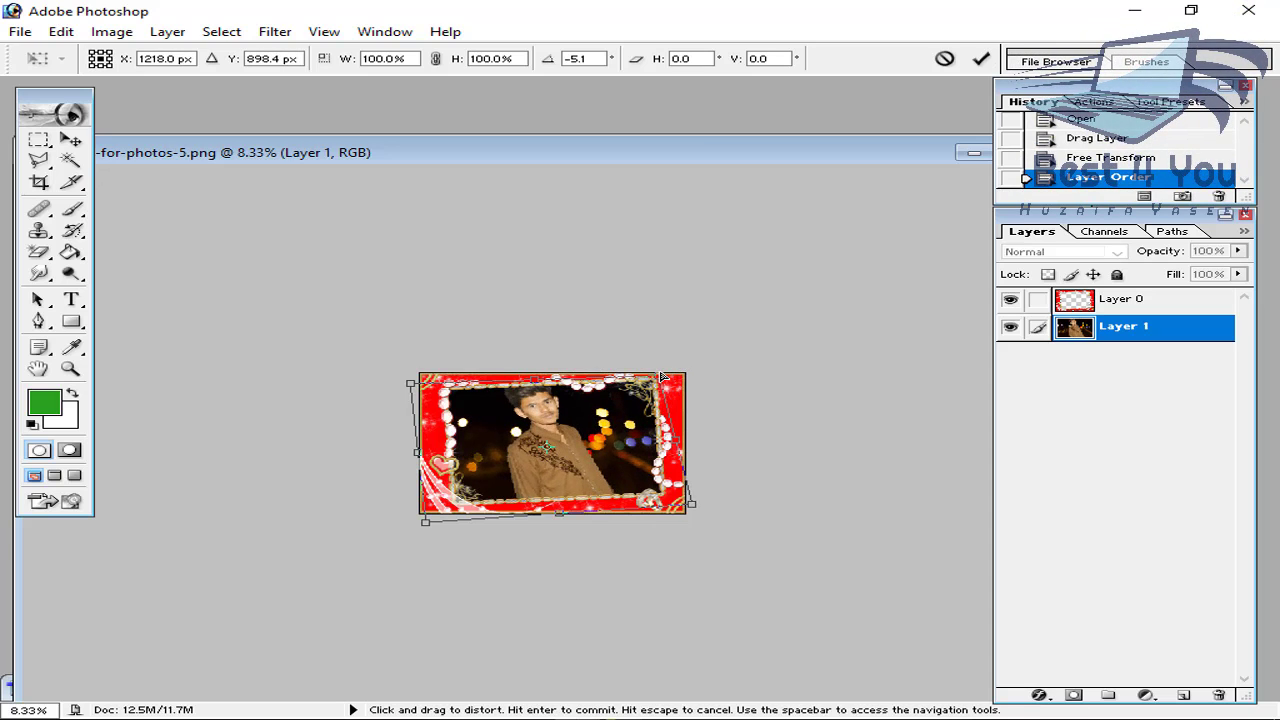
left_click_drag(691, 505, 676, 506)
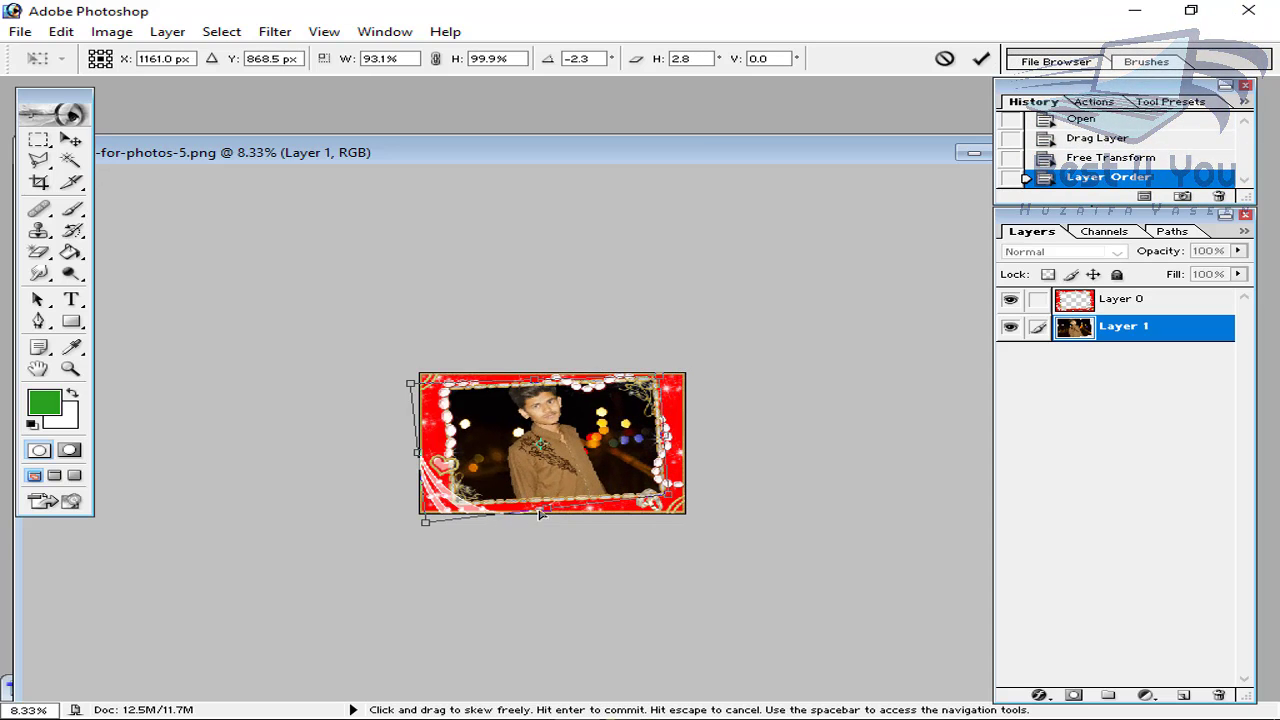
left_click_drag(425, 523, 443, 475)
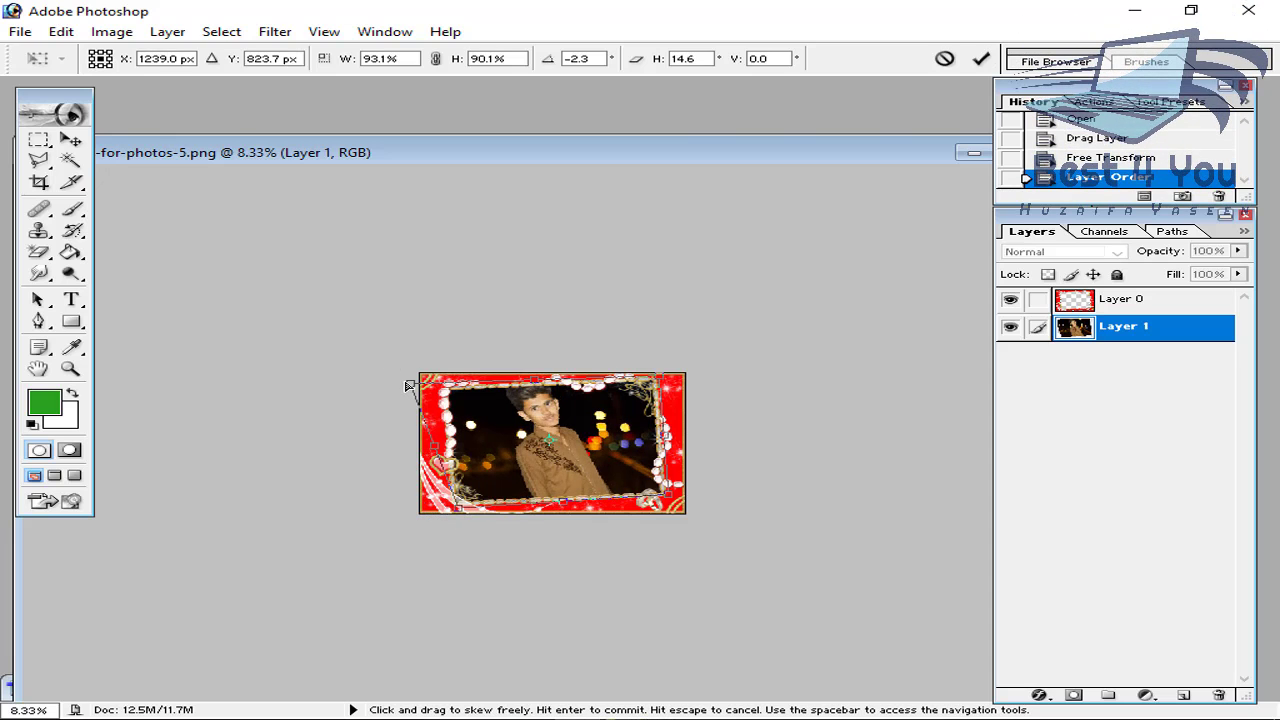
left_click_drag(410, 381, 444, 390)
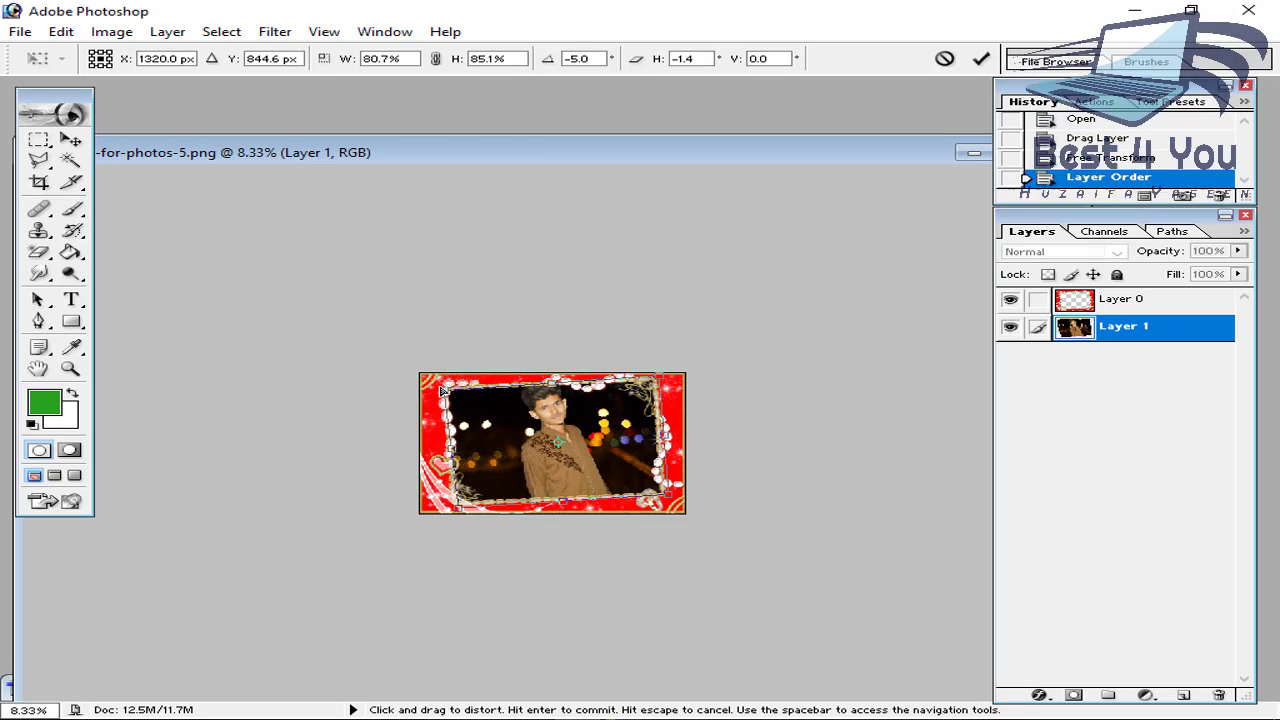
left_click(981, 62)
key("ctrl+plus")
key("ctrl+plus")
key("ctrl+plus")
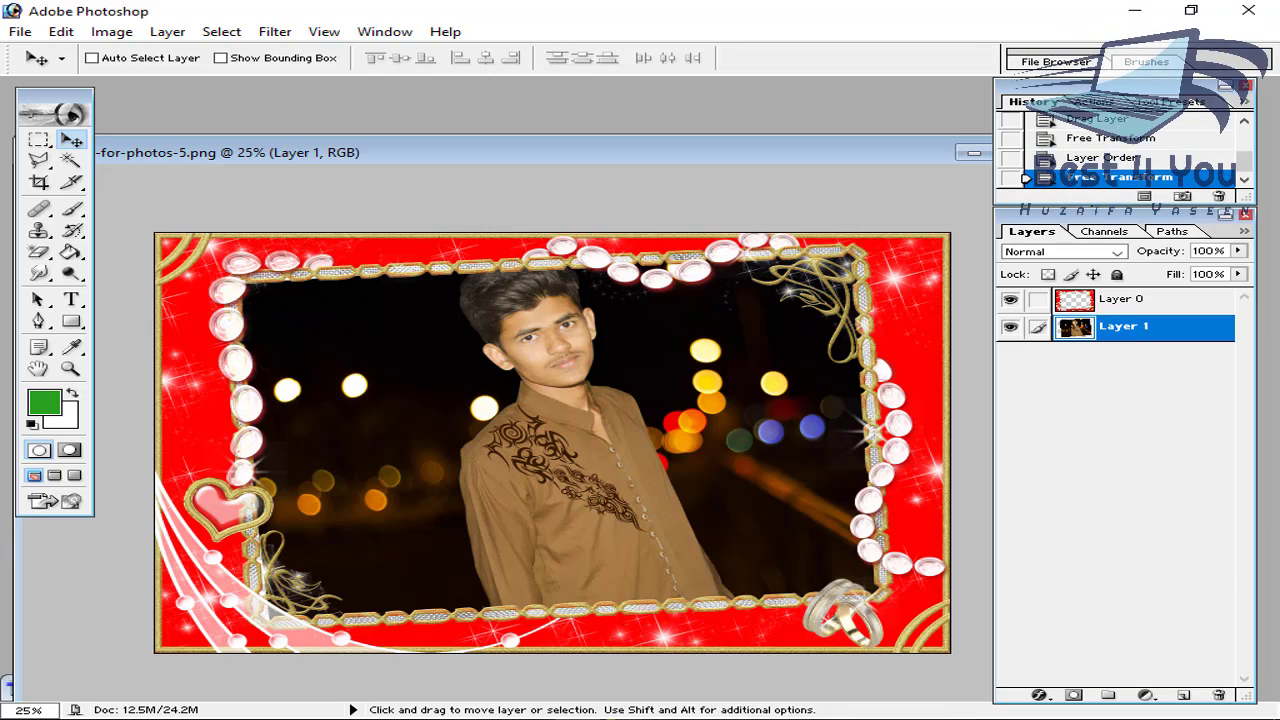
Switch to Chrome and look through the Google image results for photo frames.
left_click(577, 719)
left_click(687, 6)
left_click(548, 10)
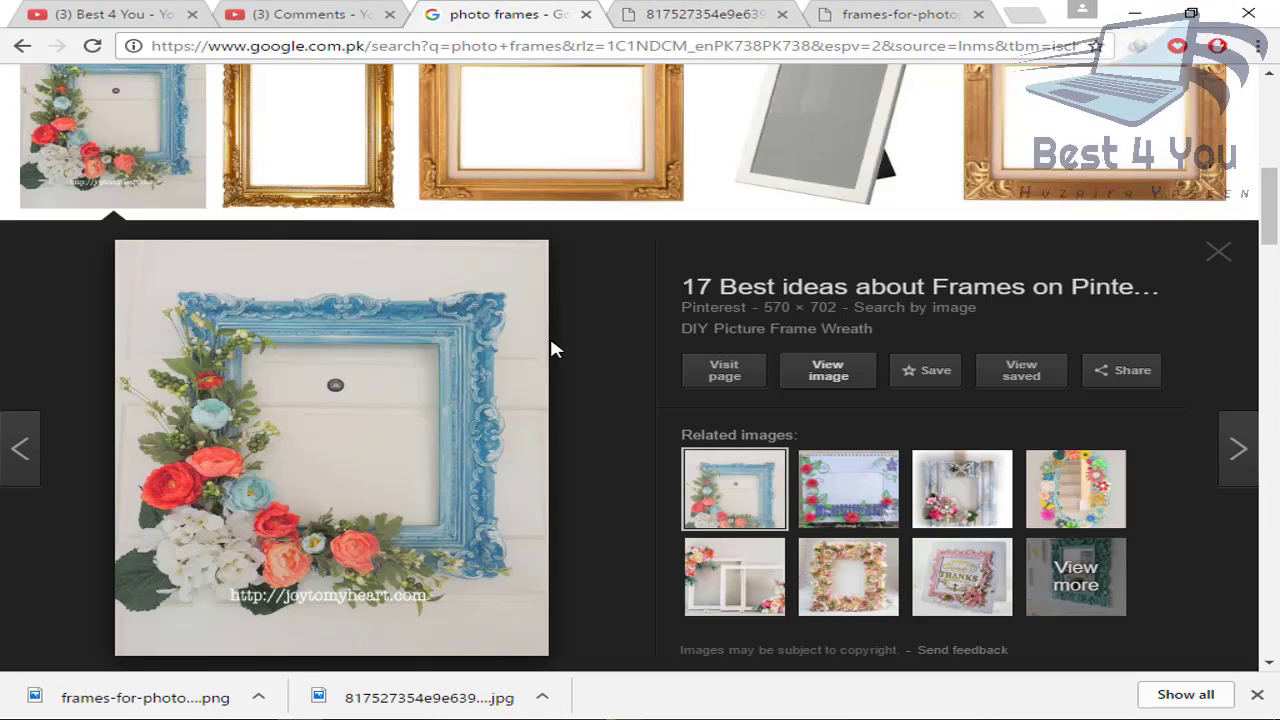
scroll(520, 323, "down", 5)
scroll(520, 323, "down", 10)
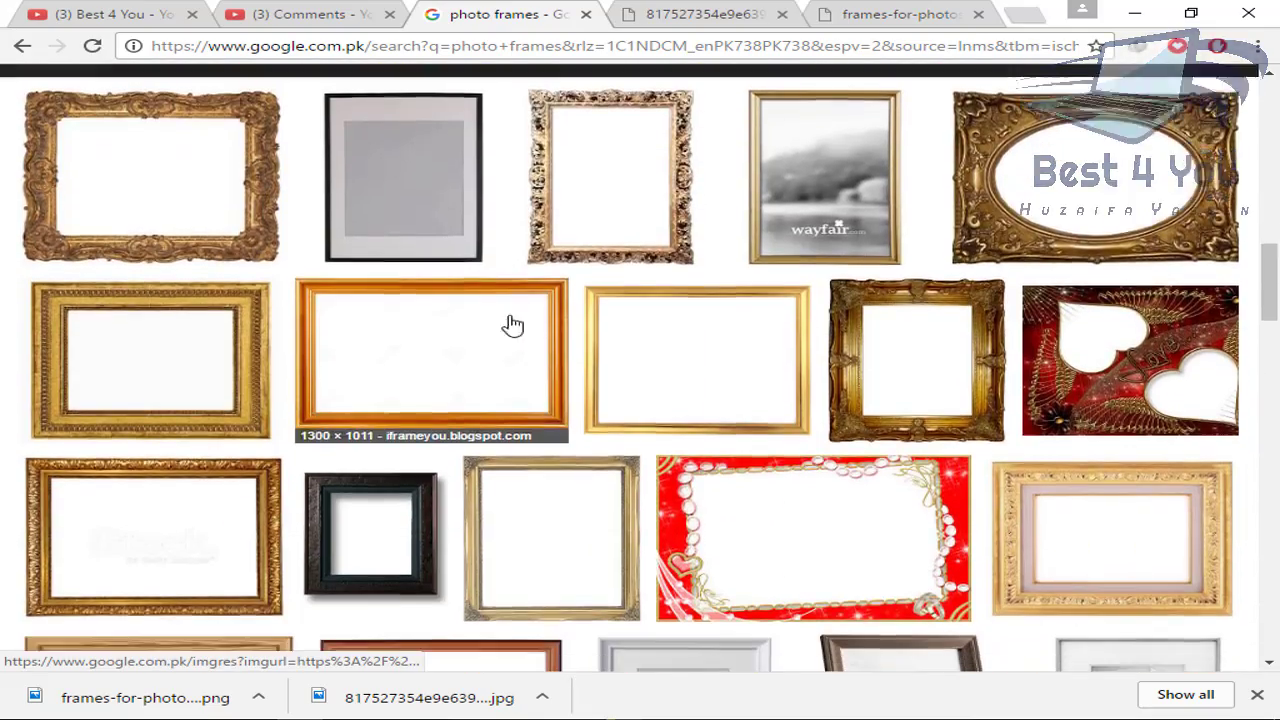
scroll(263, 315, "up", 15)
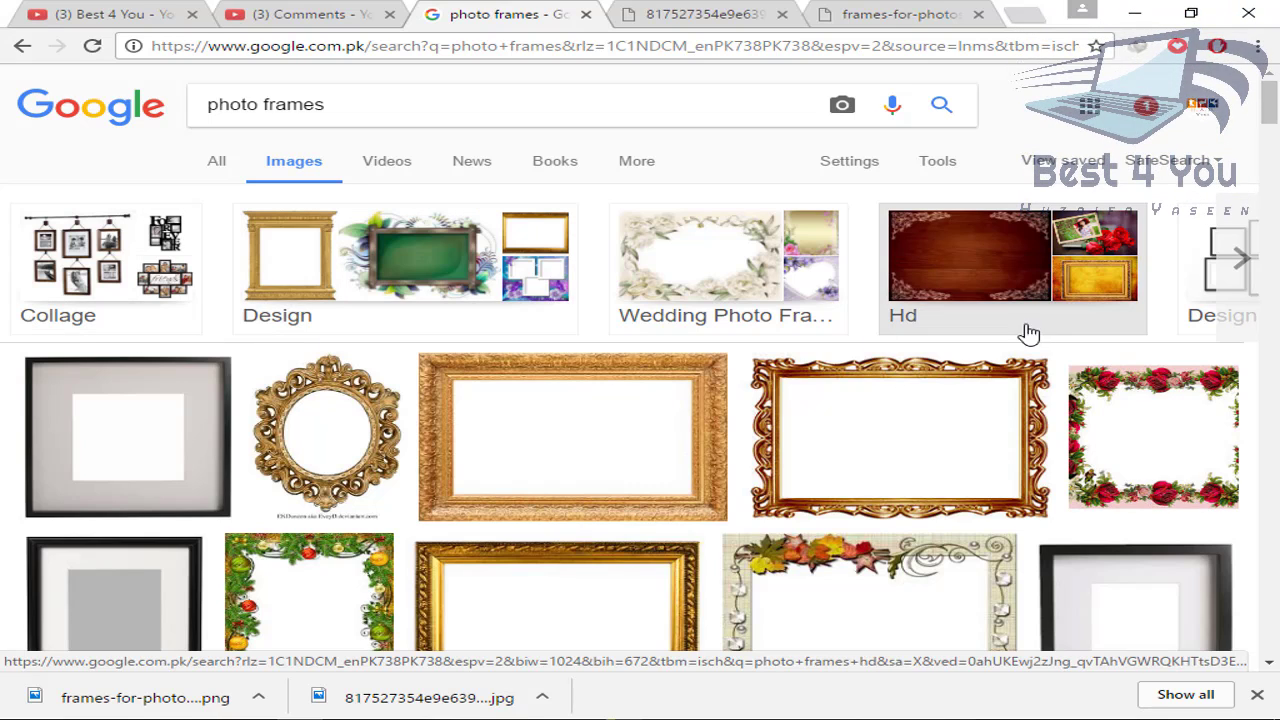
left_click(1250, 255)
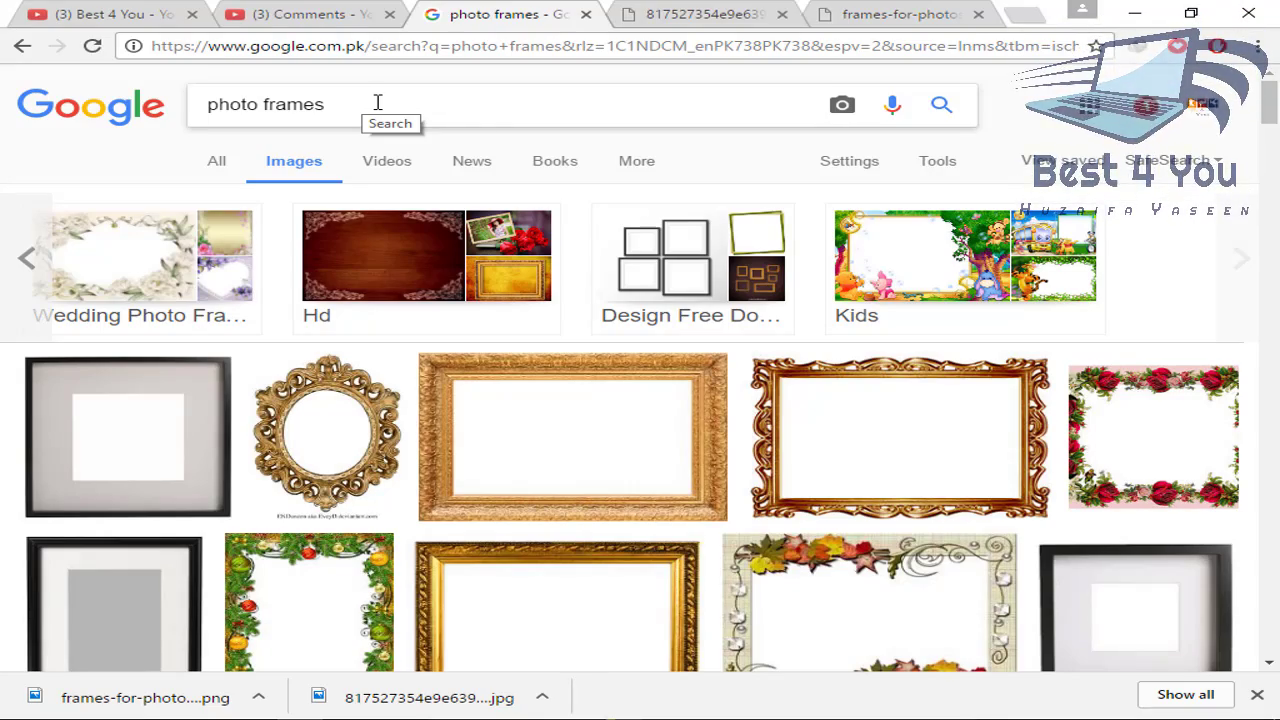
scroll(500, 320, "down", 15)
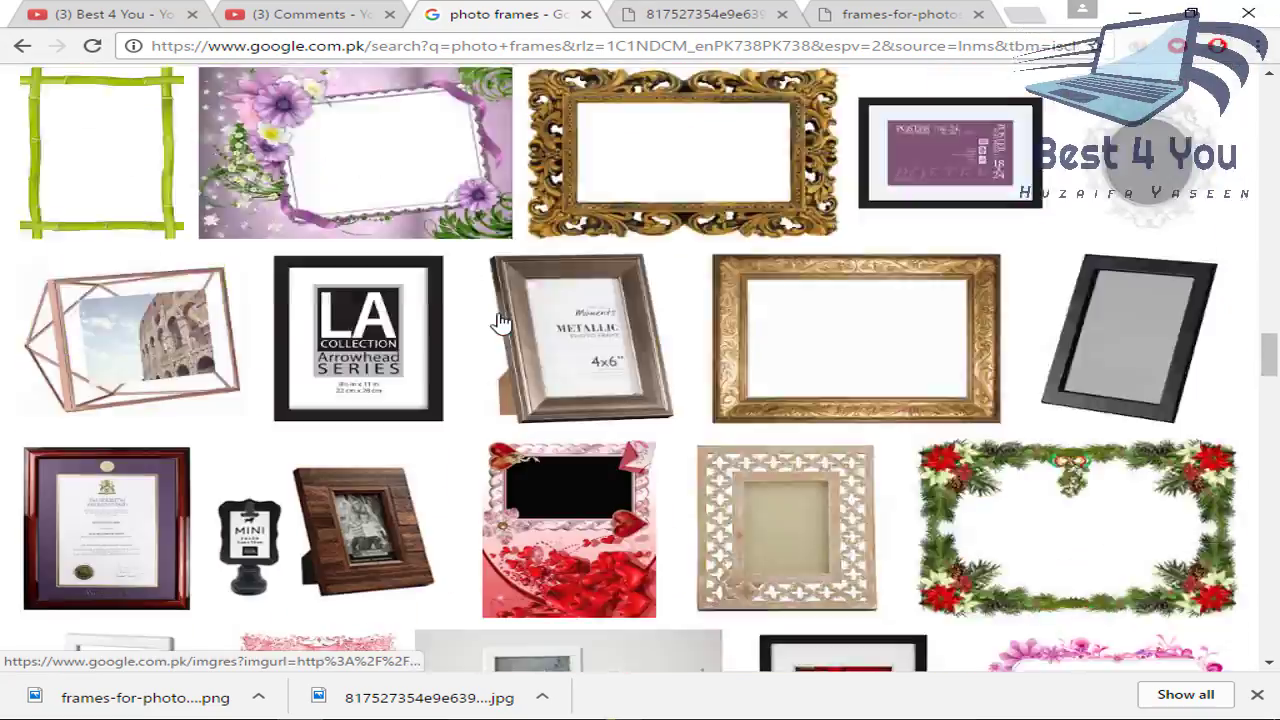
scroll(500, 320, "down", 5)
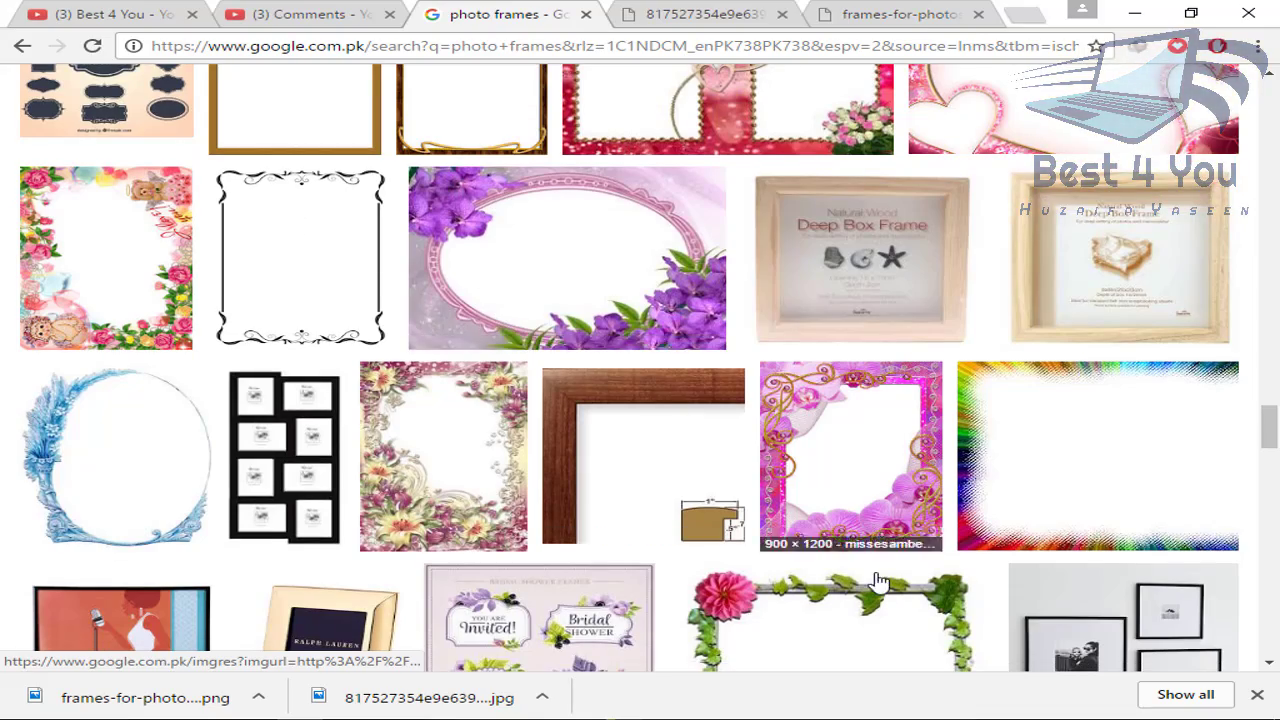
scroll(876, 582, "down", 10)
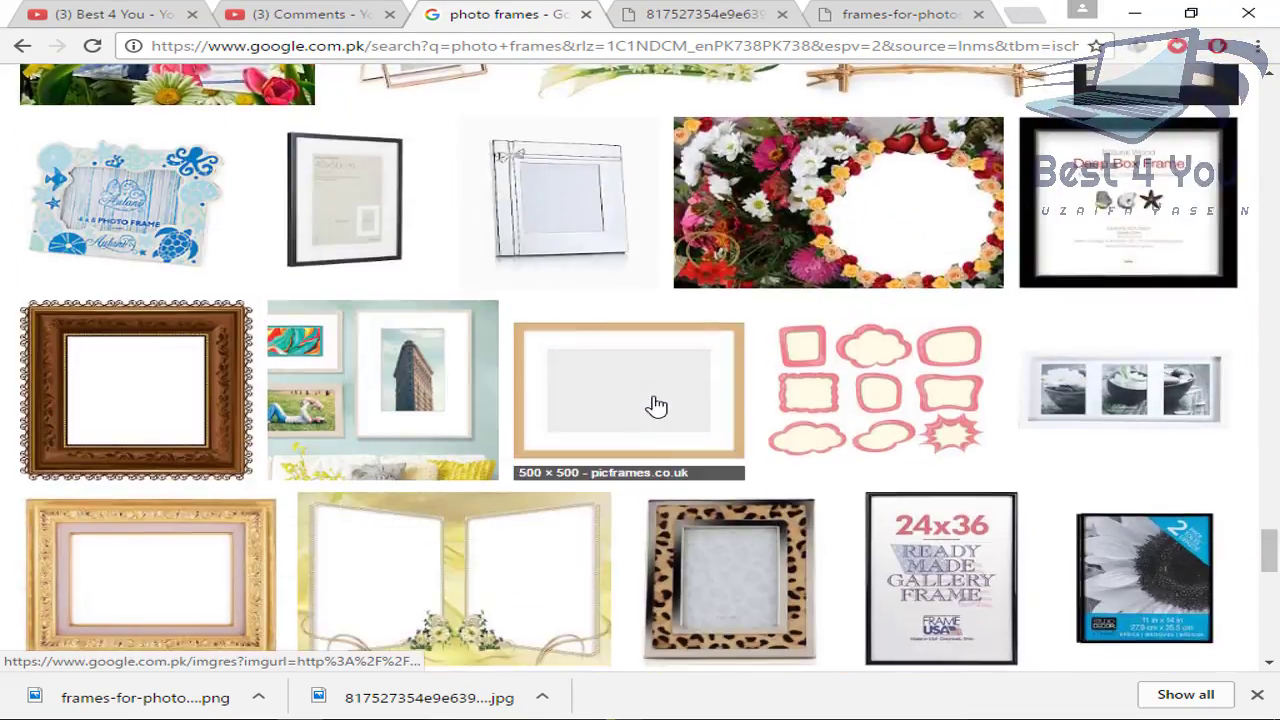
scroll(656, 404, "down", 15)
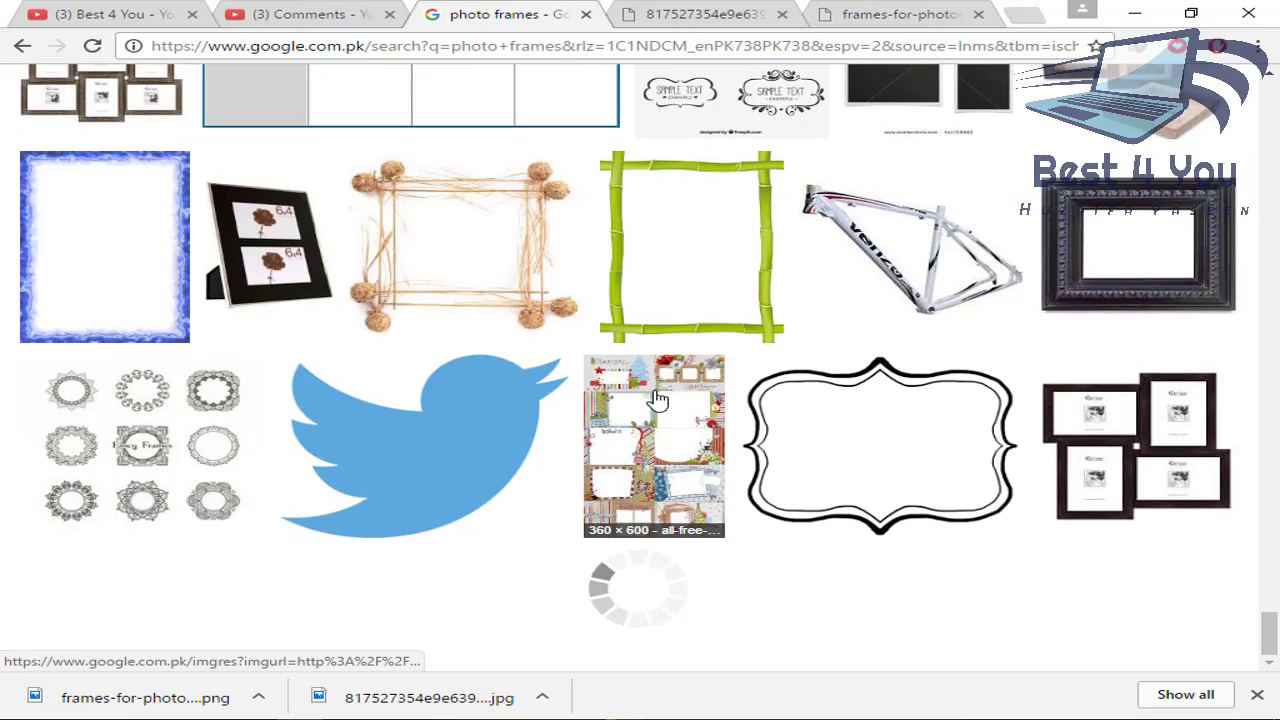
scroll(571, 414, "down", 10)
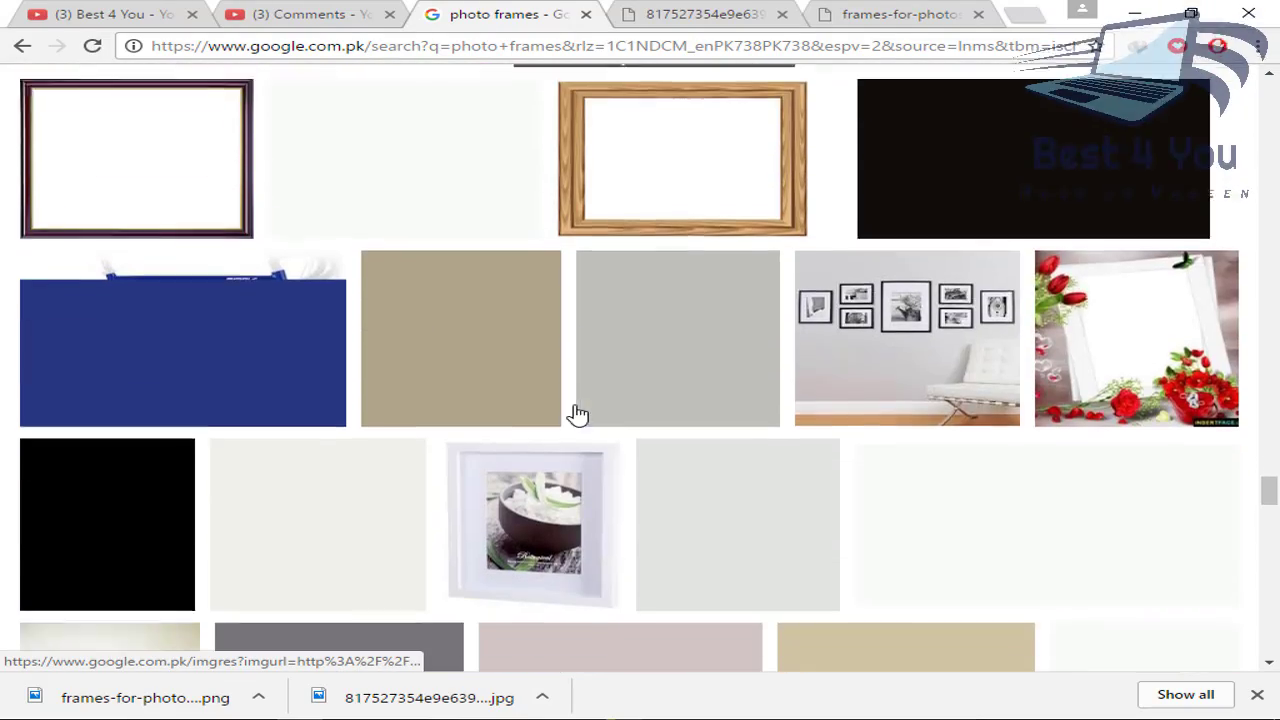
scroll(577, 414, "down", 1)
scroll(577, 414, "up", 3)
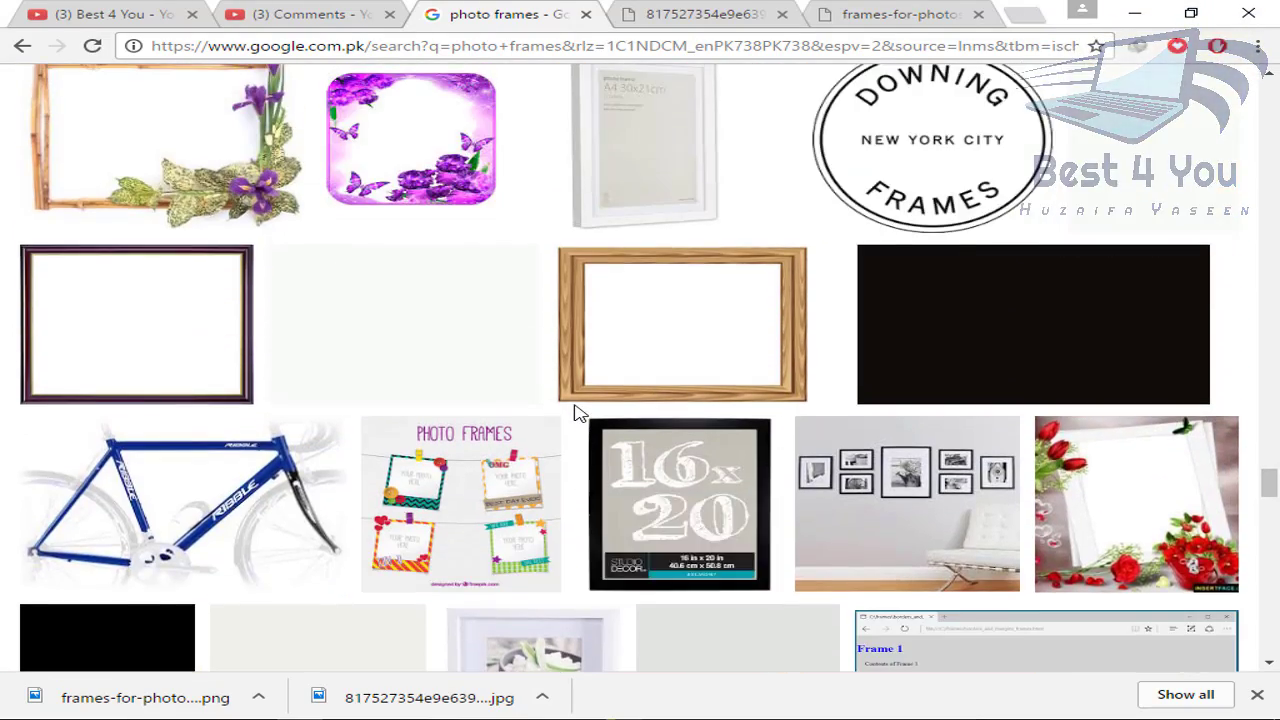
scroll(577, 414, "up", 15)
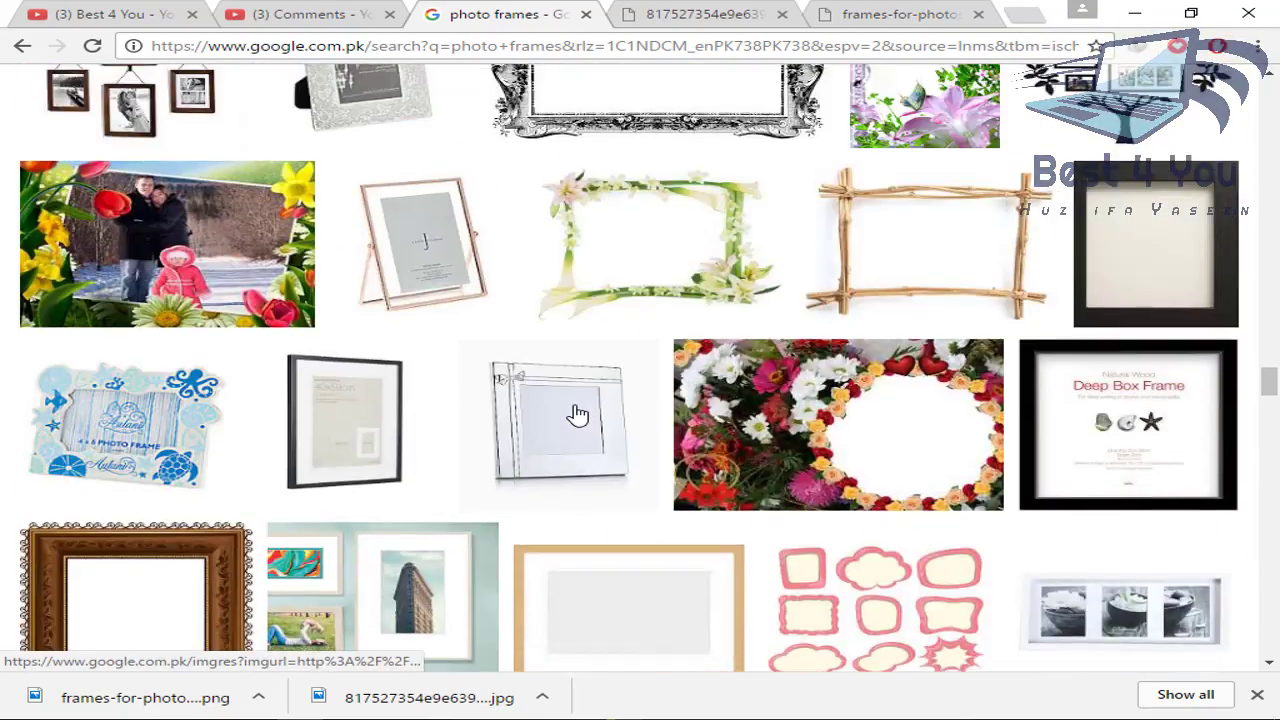
scroll(577, 414, "up", 8)
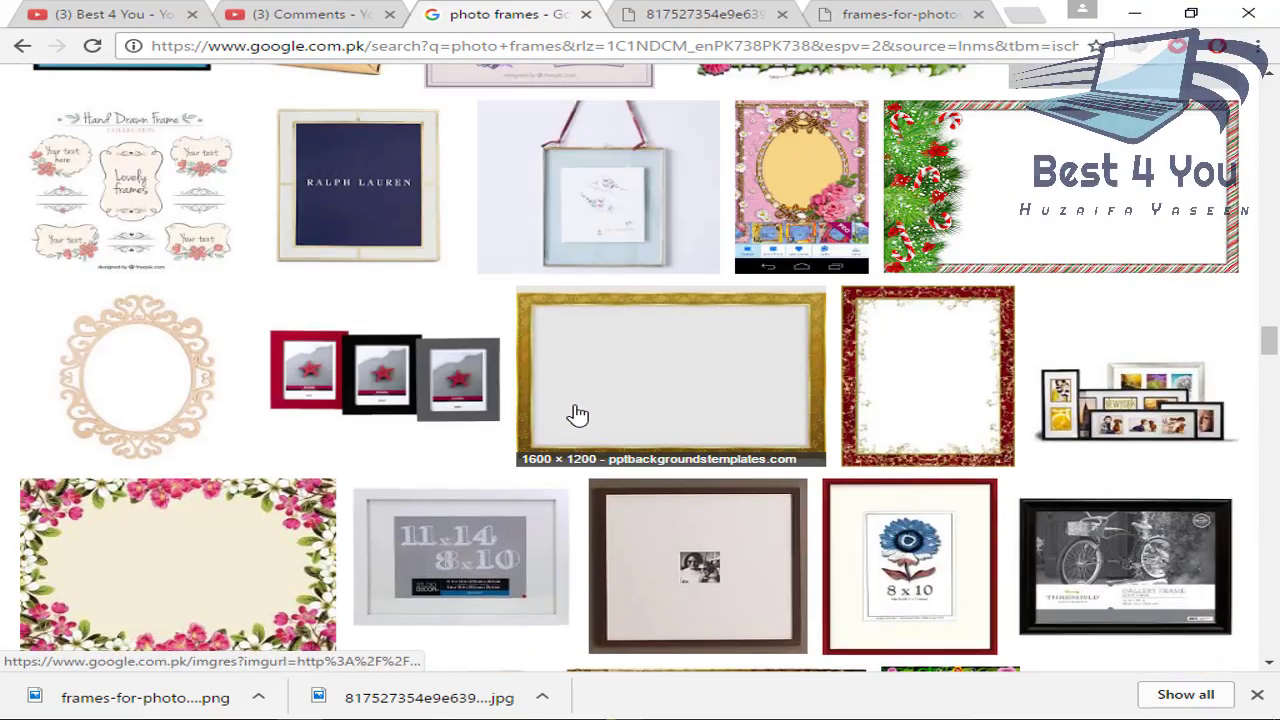
scroll(574, 416, "down", 7)
scroll(571, 418, "up", 4)
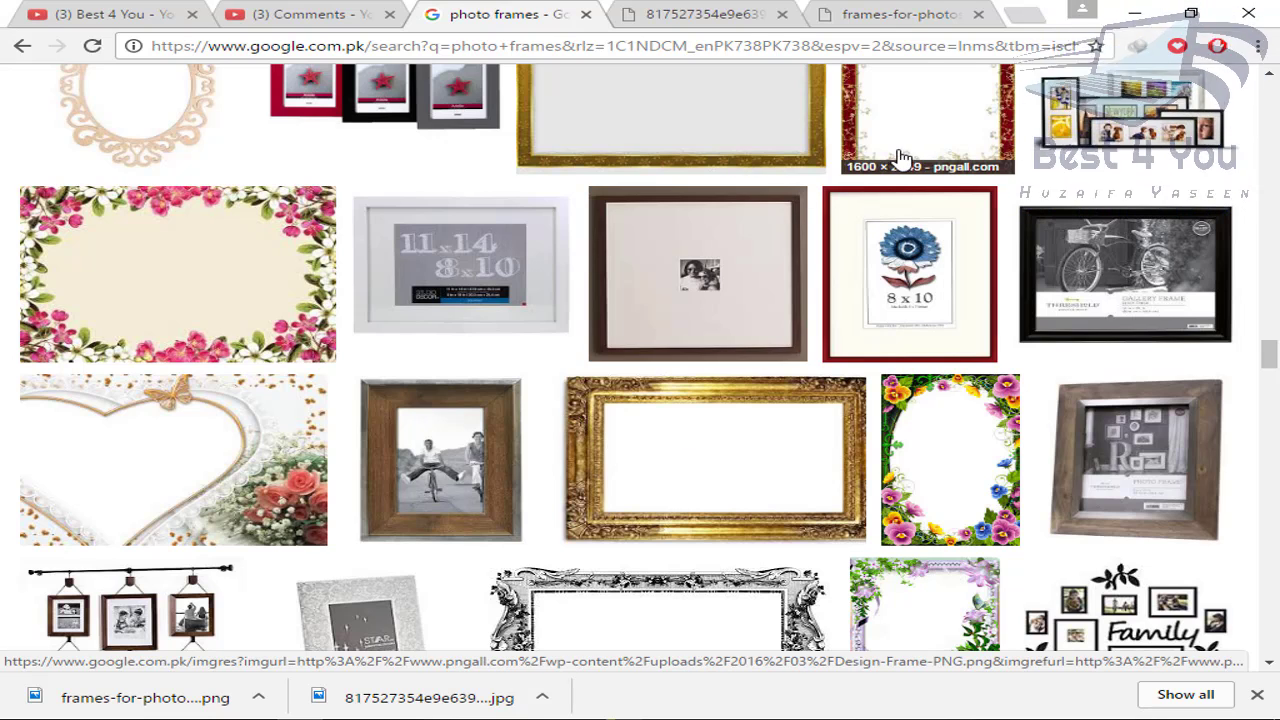
left_click(700, 14)
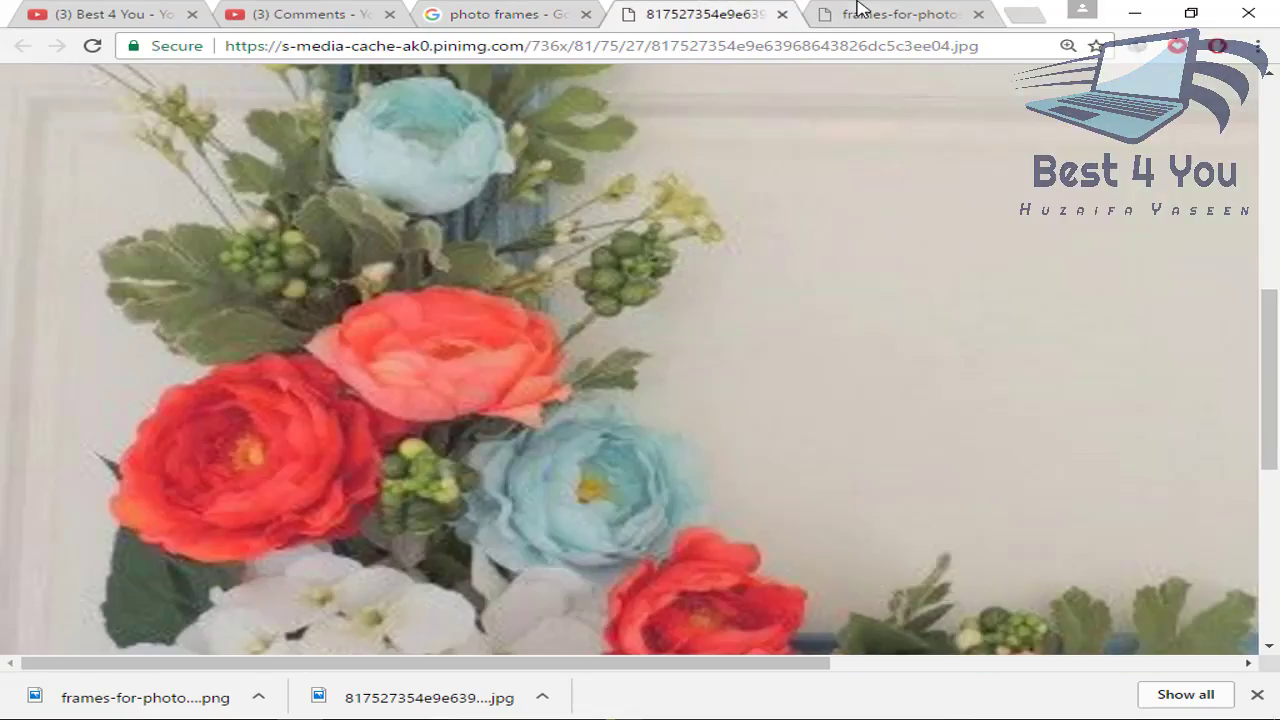
left_click(852, 14)
left_click(745, 12)
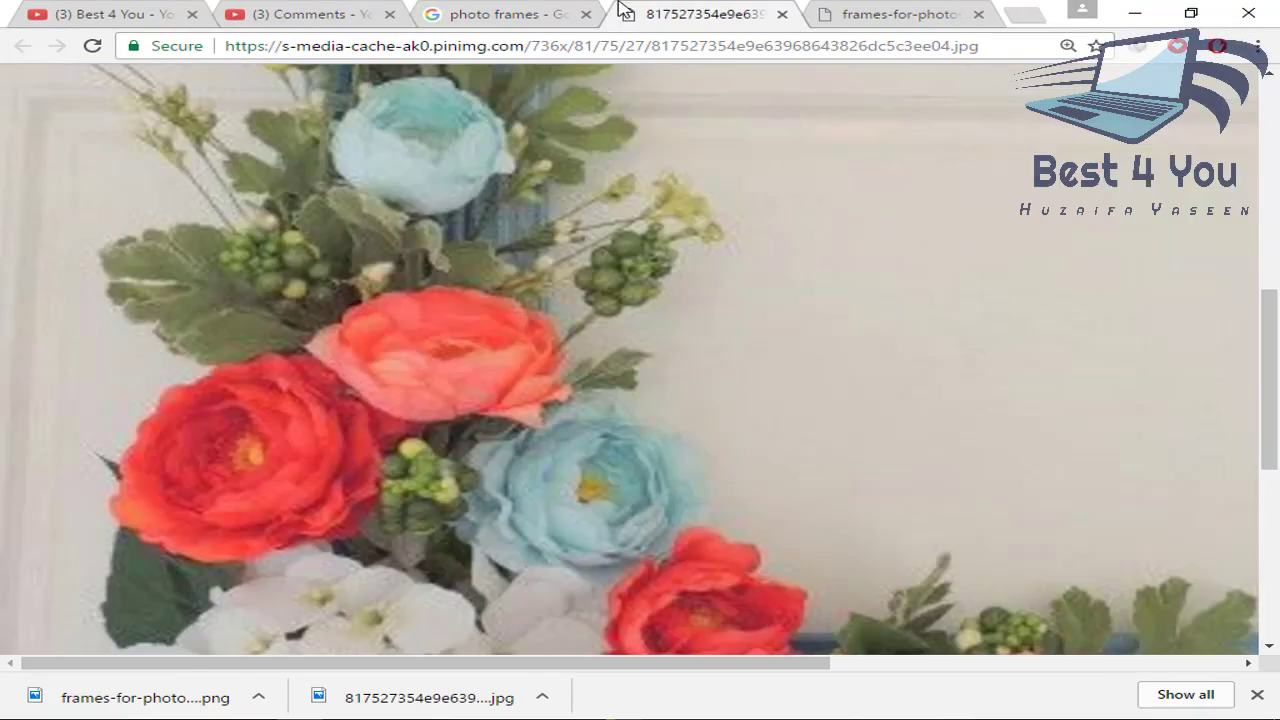
left_click(565, 12)
Preview the Christmas PNG photo frame with candy canes and try to view its full-size image.
scroll(757, 355, "up", 4)
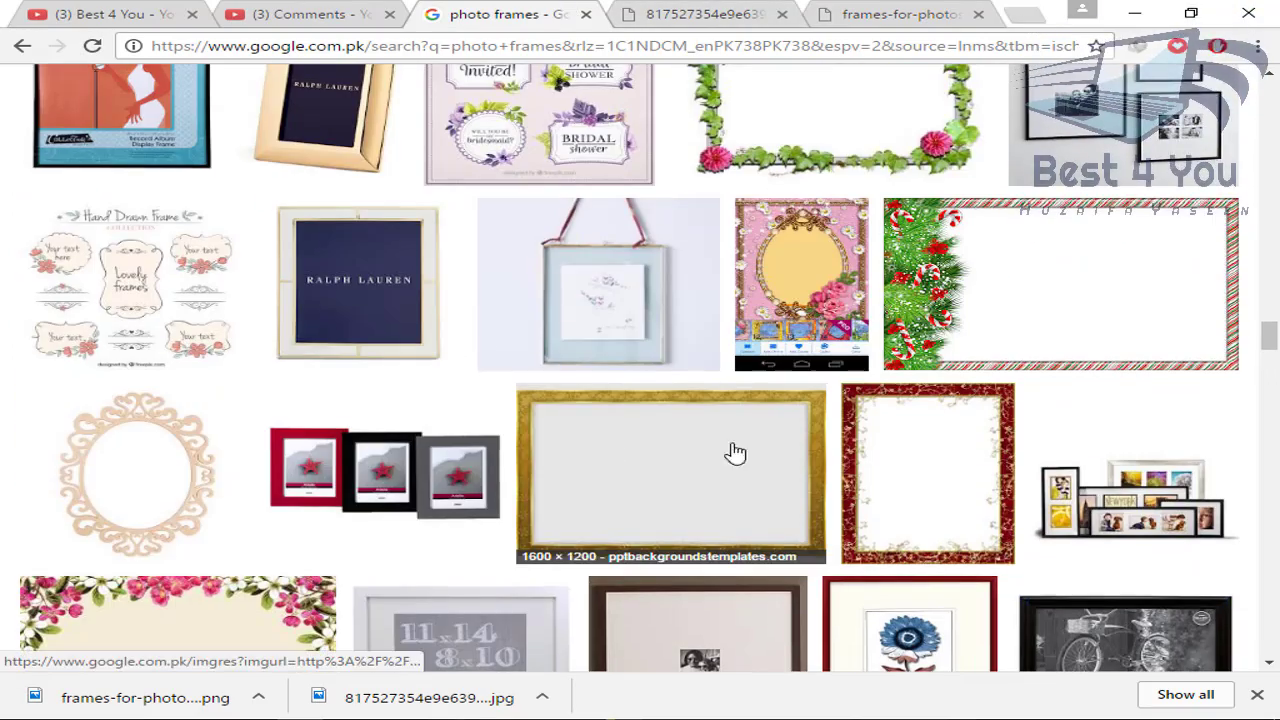
left_click(1069, 260)
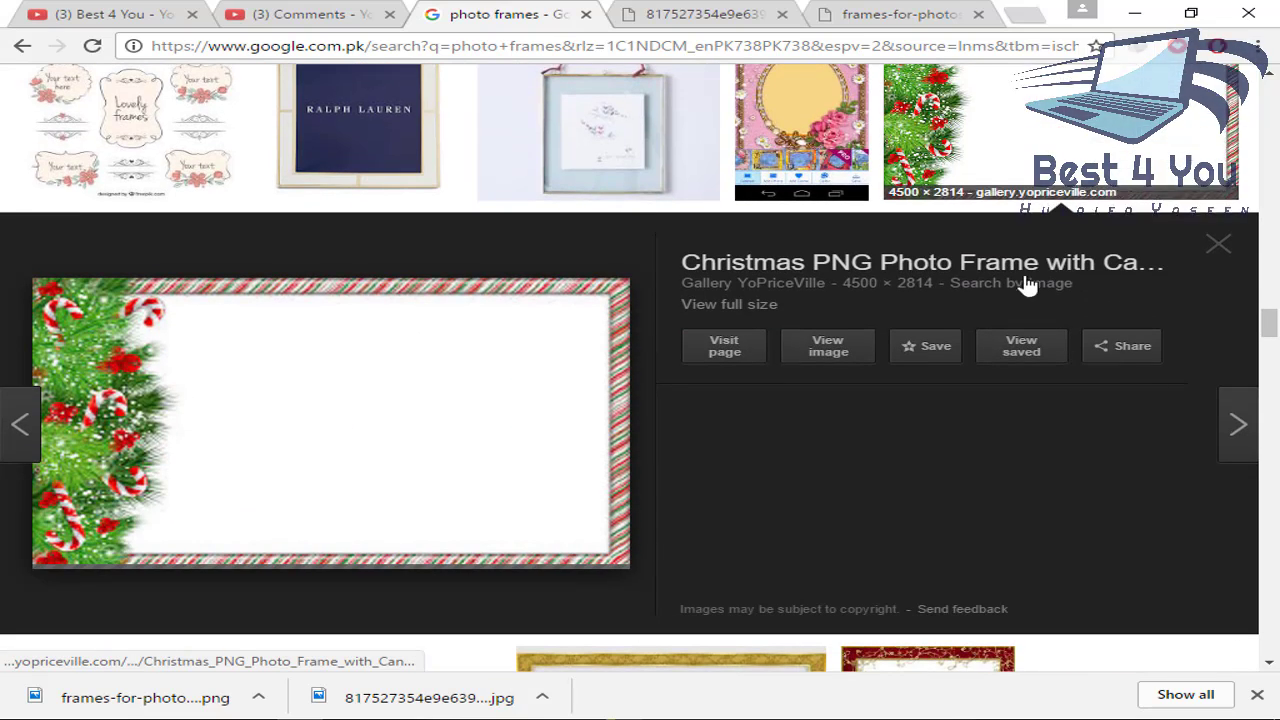
left_click(797, 356)
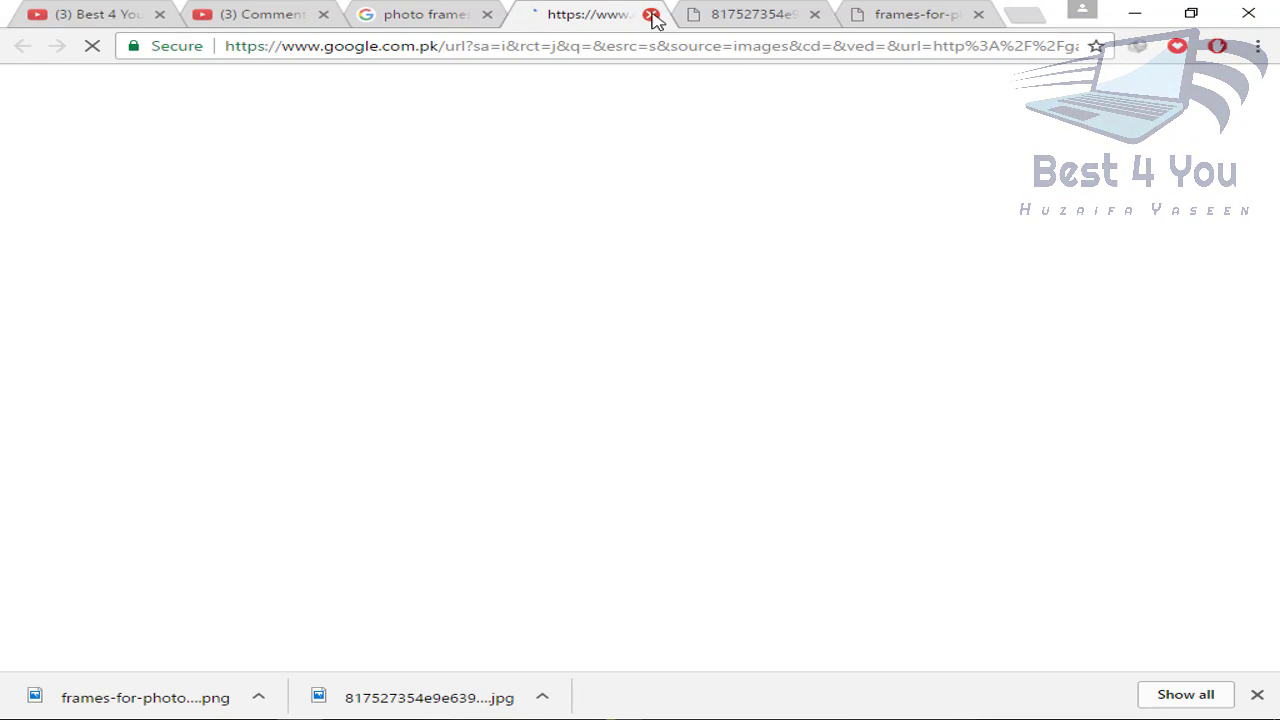
left_click(651, 14)
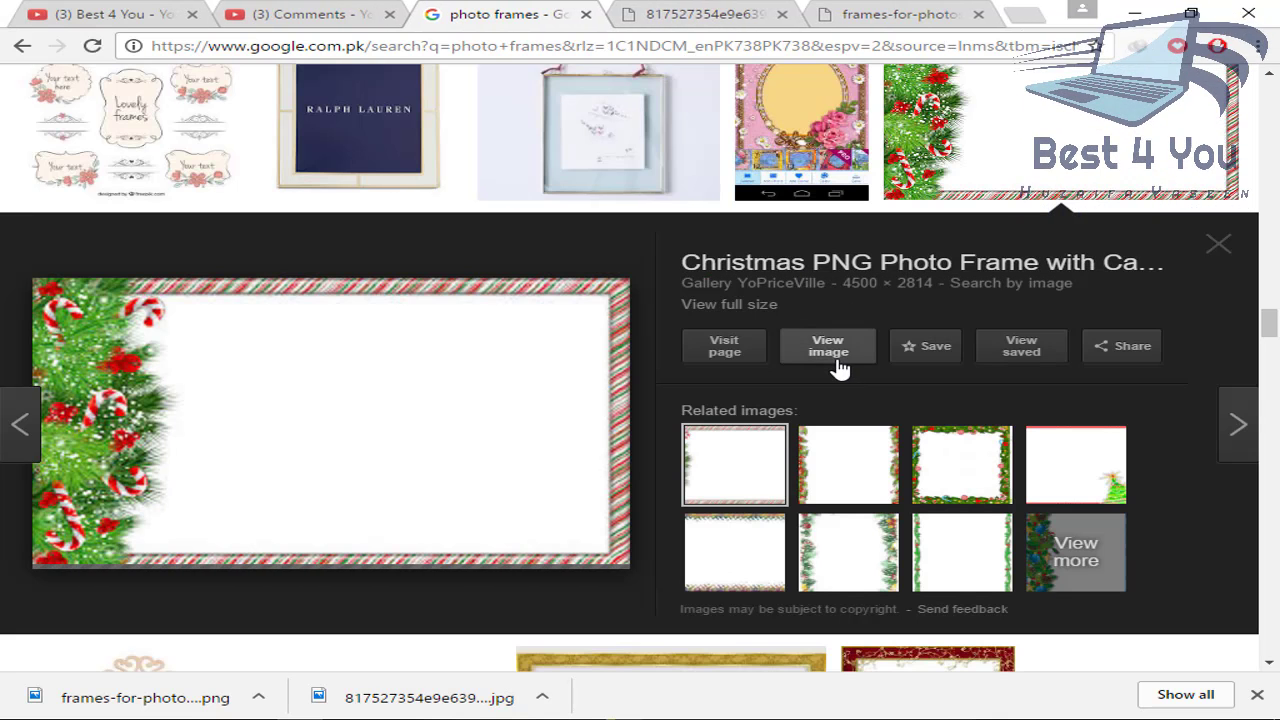
Show the Best 4 You YouTube channel page.
left_click(75, 14)
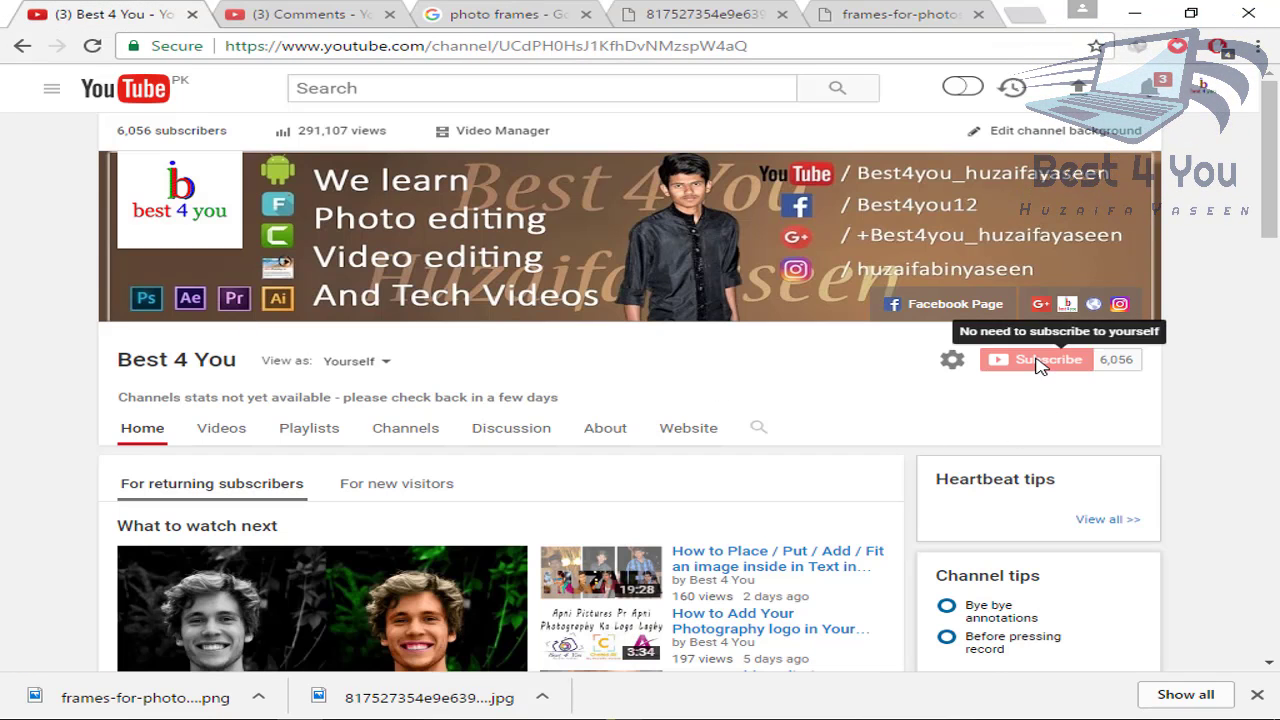